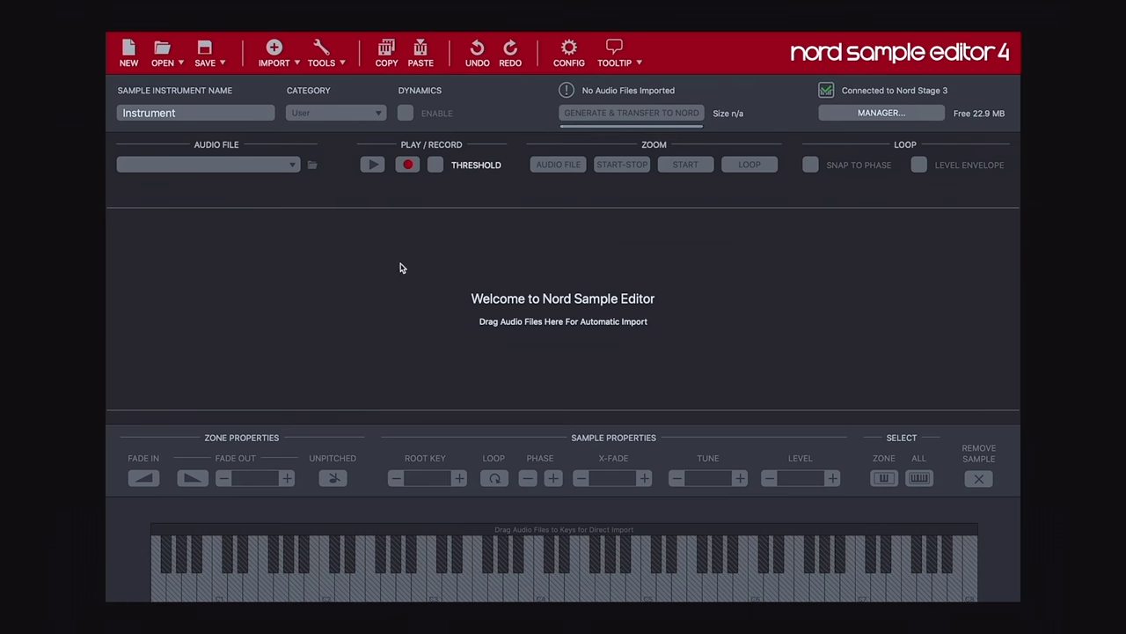
Step: Review the audio input and output devices and the default working folder in the configuration
left_click(568, 49)
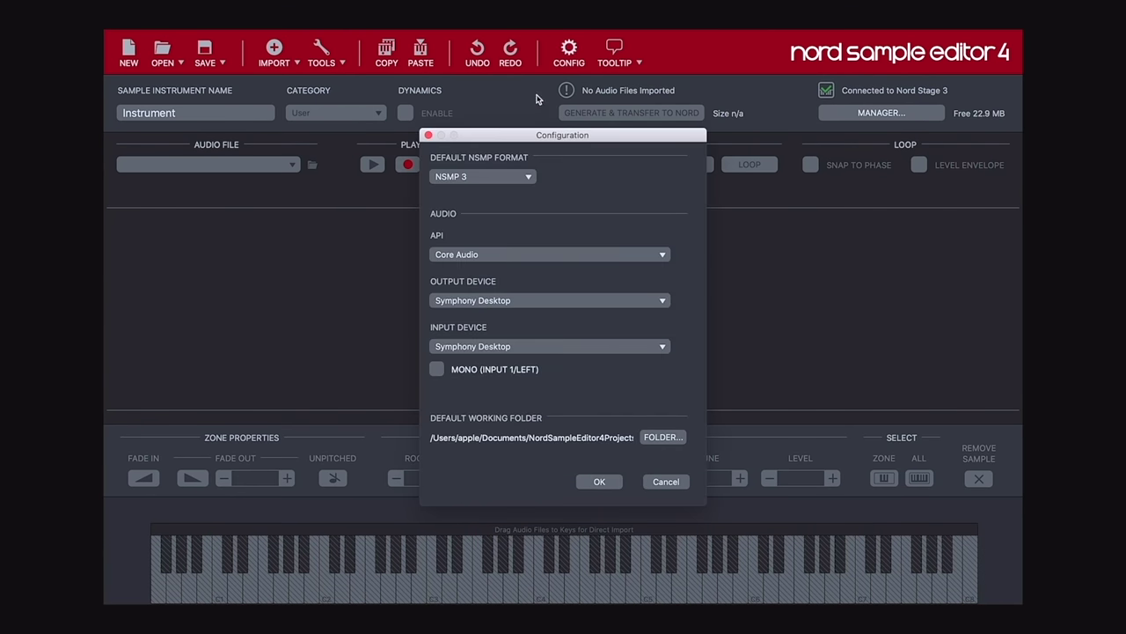
left_click(511, 345)
left_click(504, 304)
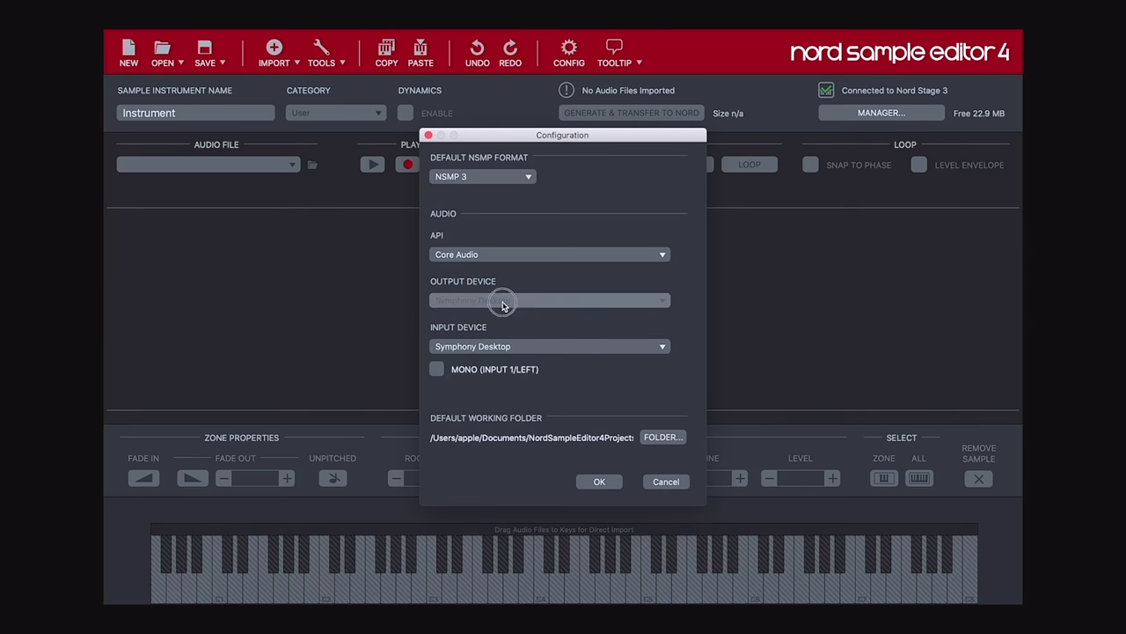
left_click(466, 329)
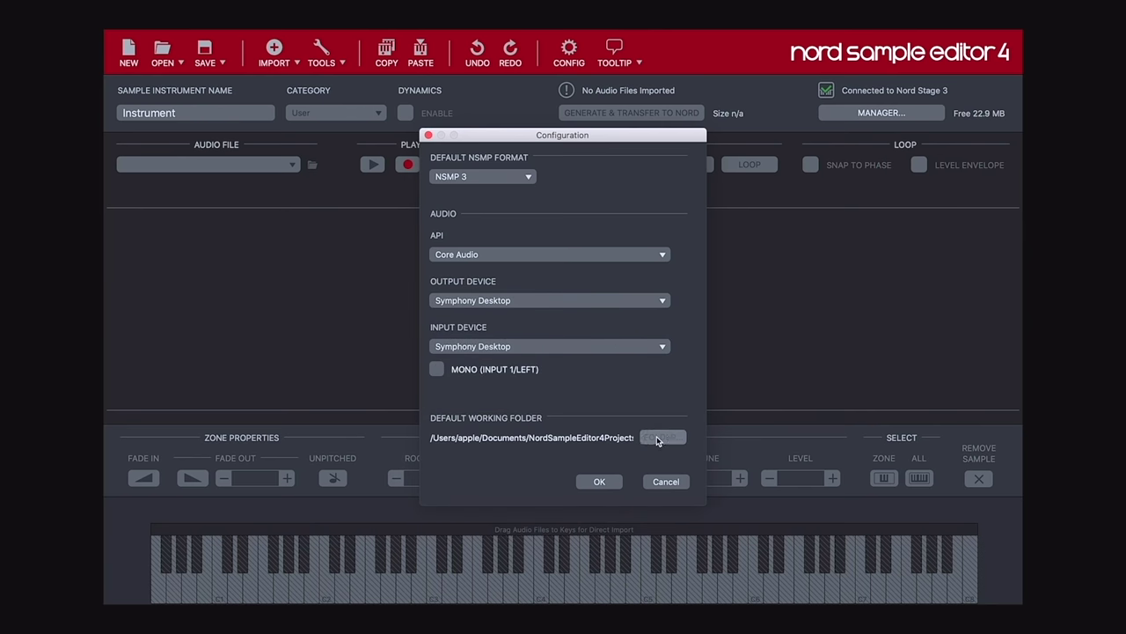
left_click(662, 437)
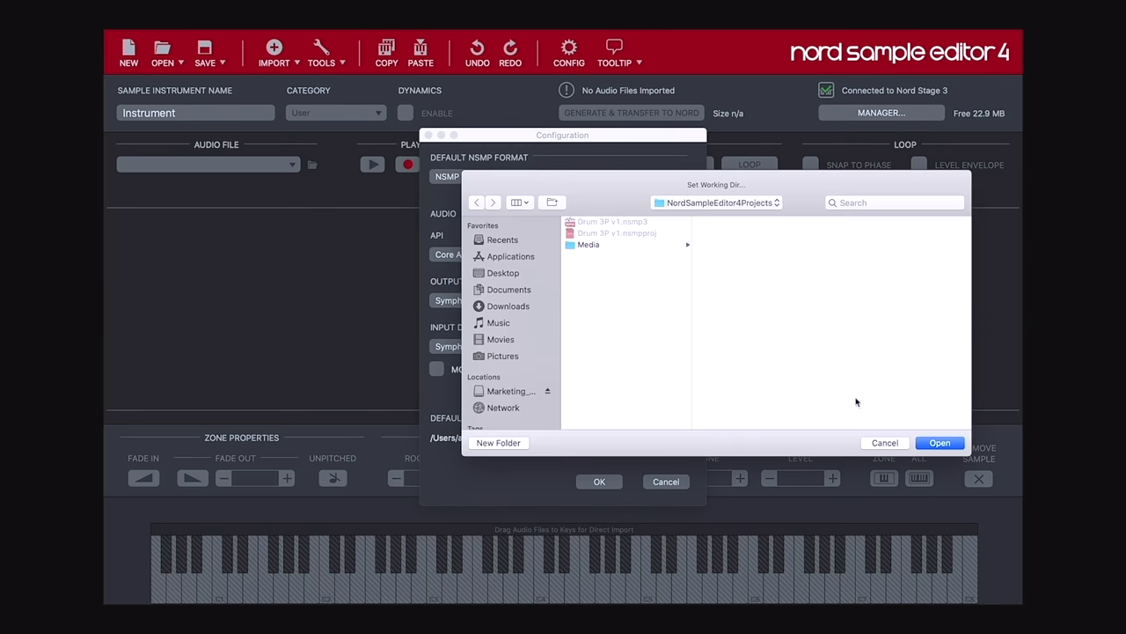
left_click(884, 442)
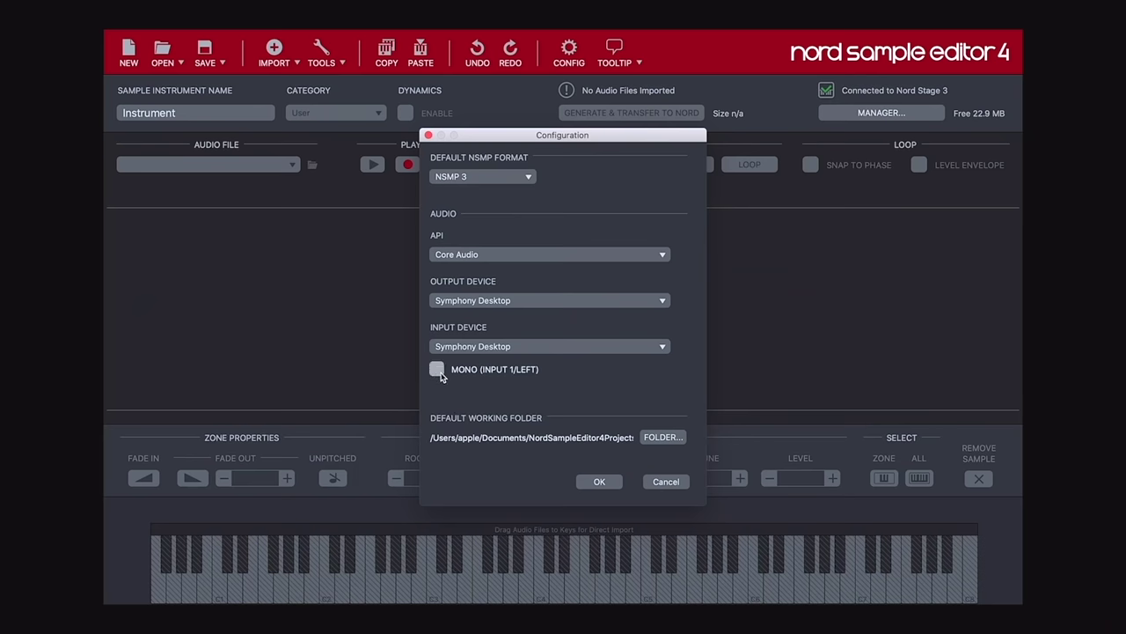
Step: Inspect the available default NSMP formats and close the configuration without applying changes
left_click(494, 180)
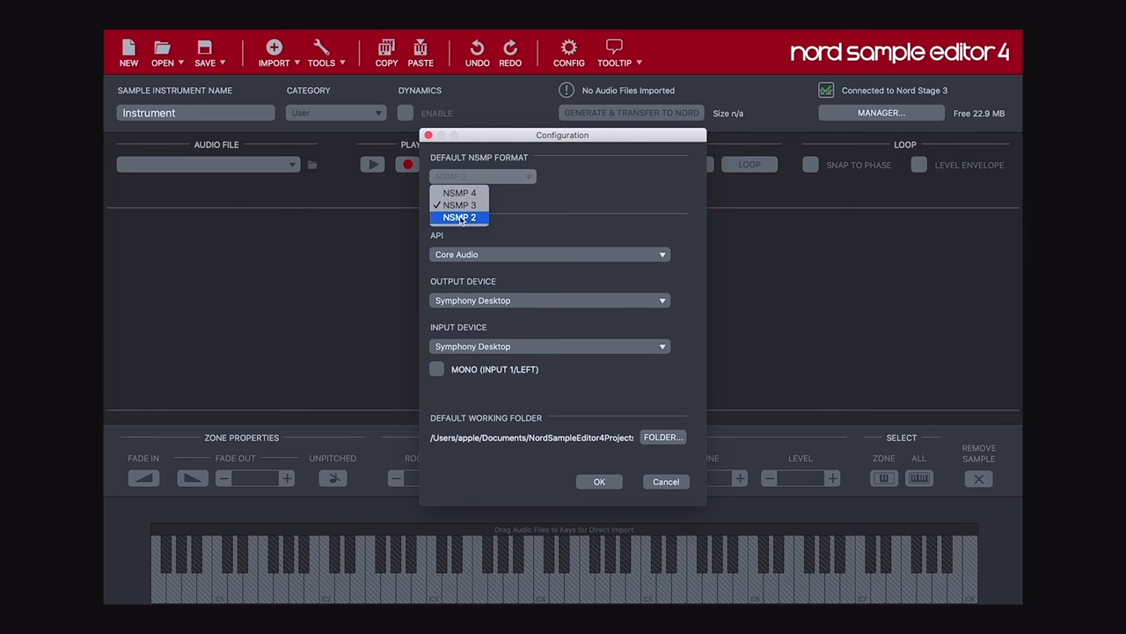
left_click(533, 205)
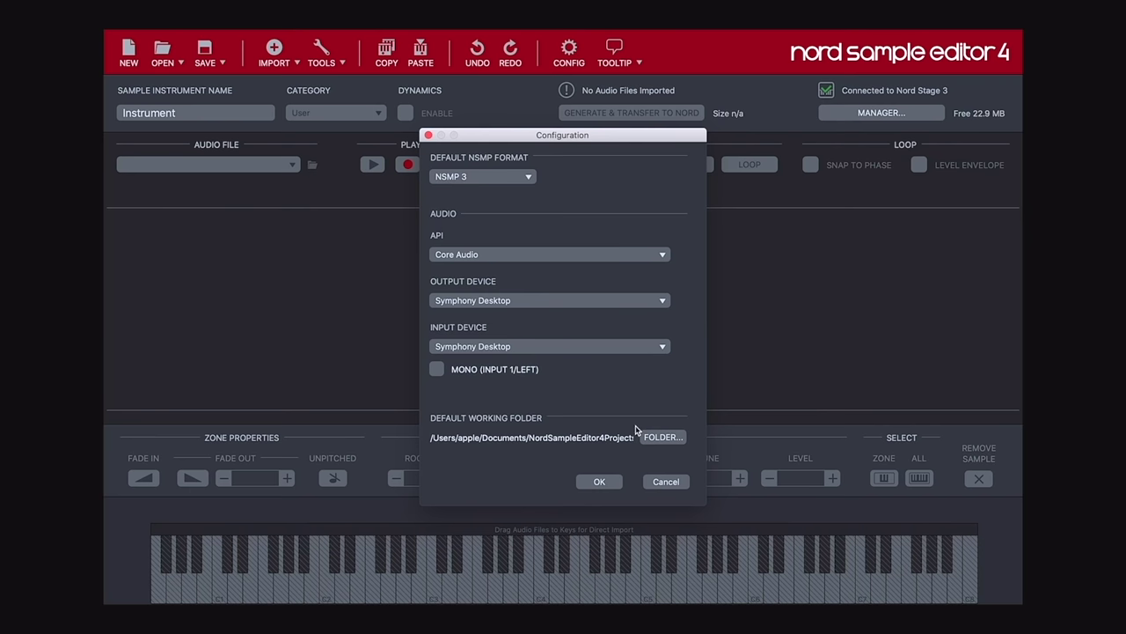
left_click(656, 481)
Step: View the program's version information with the supported Nord products and their minimum OS versions
left_click(640, 64)
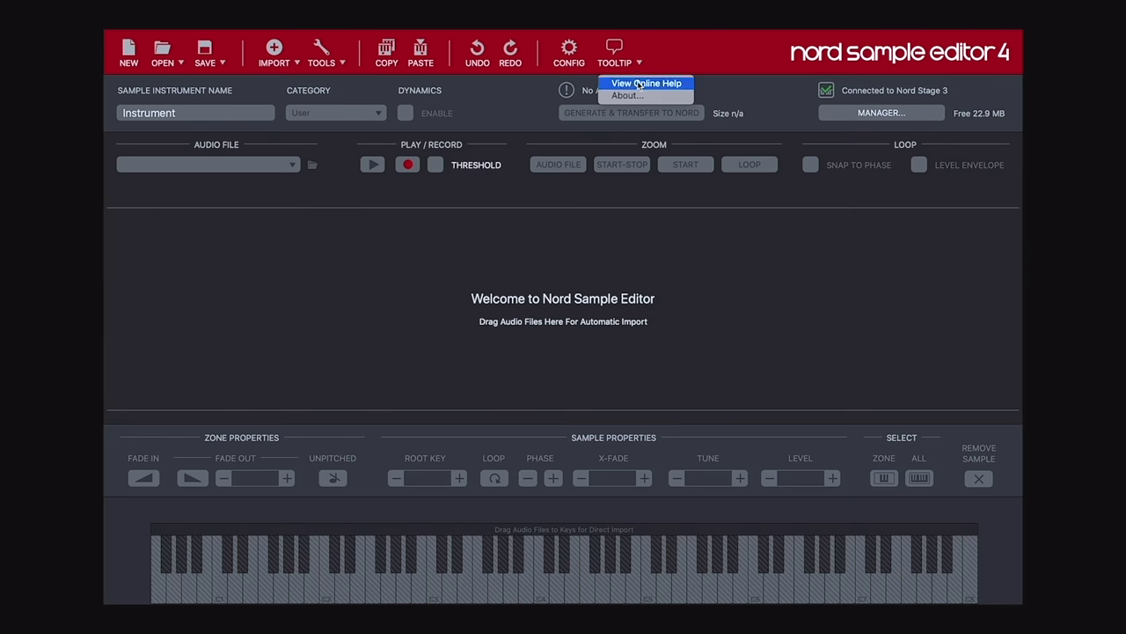
left_click(631, 93)
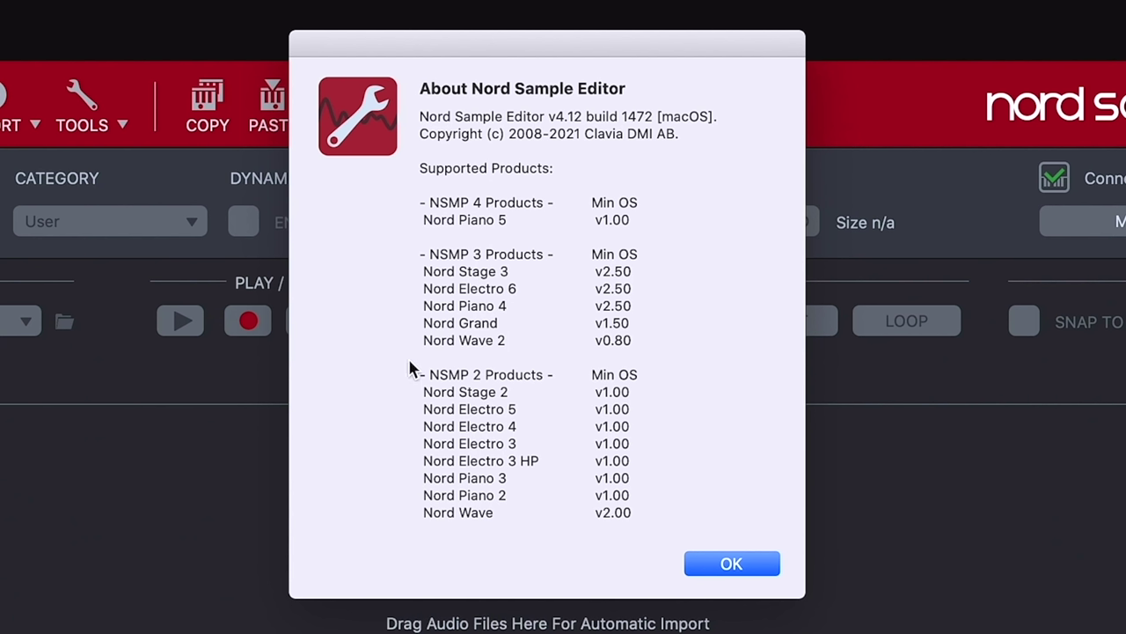
left_click(732, 564)
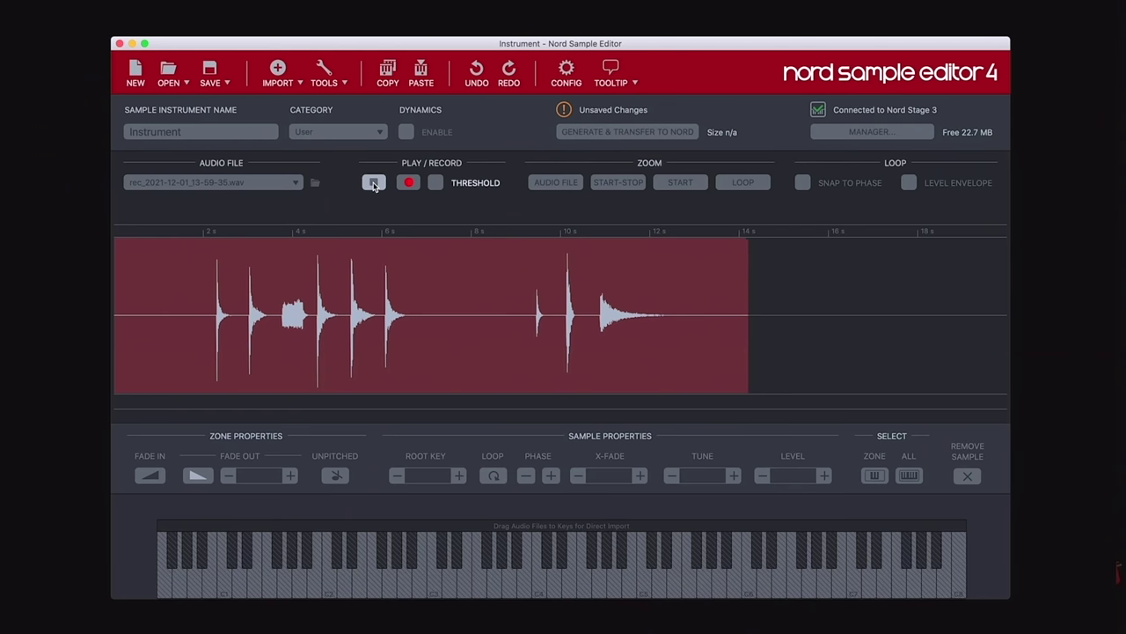
Step: Check the playback of the recording and select its C#1, D1 and C4 samples in the waveform
left_click(373, 183)
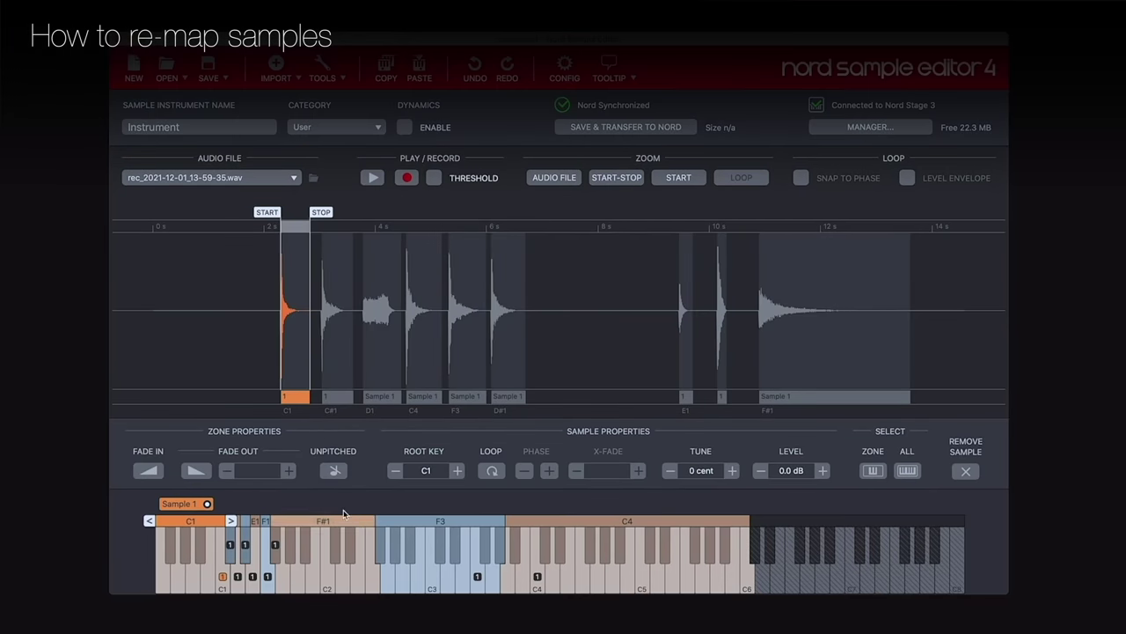
left_click(337, 365)
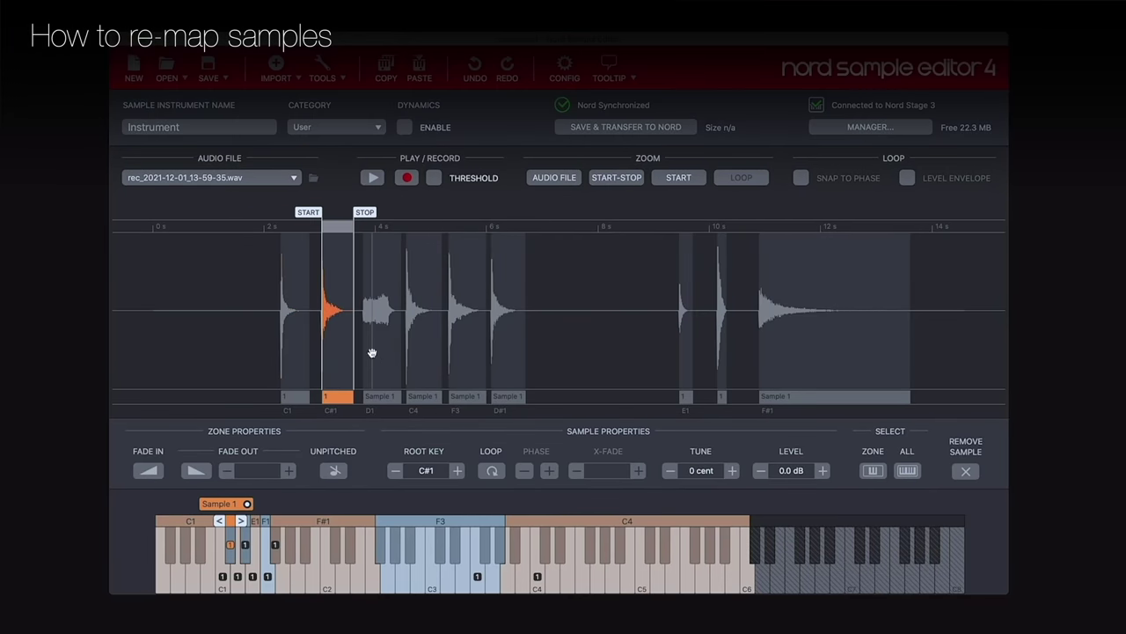
left_click(373, 353)
left_click(415, 352)
left_click(336, 357)
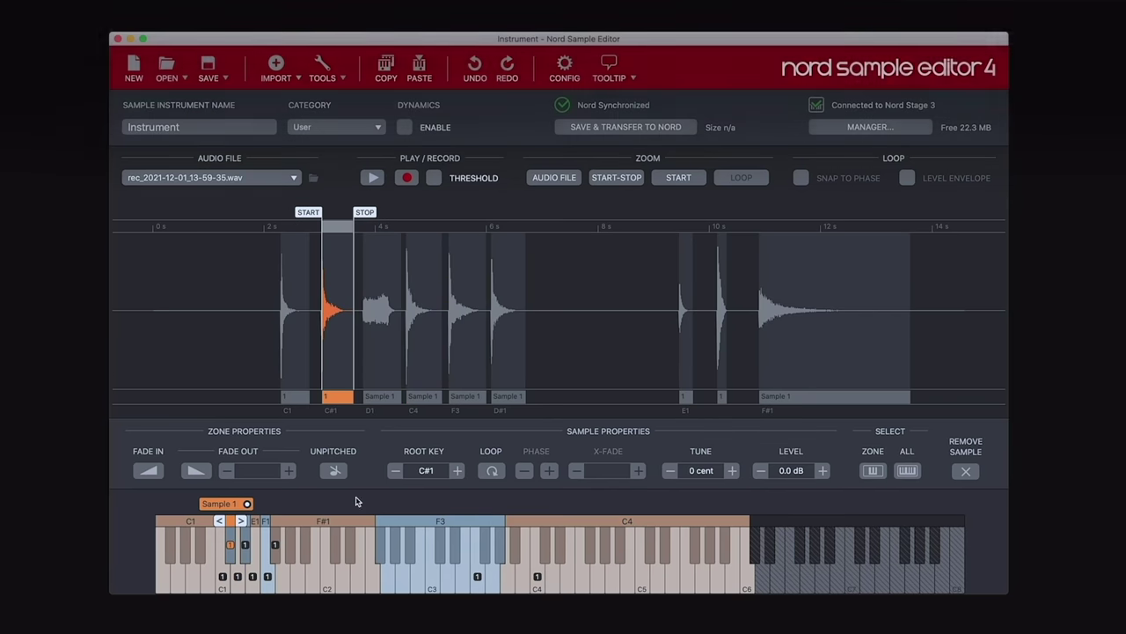
Step: Compare how the samples are mapped by selecting them on the keyboard and in the waveform, finishing with the F3 sample
left_click(268, 574)
left_click(253, 574)
left_click(273, 556)
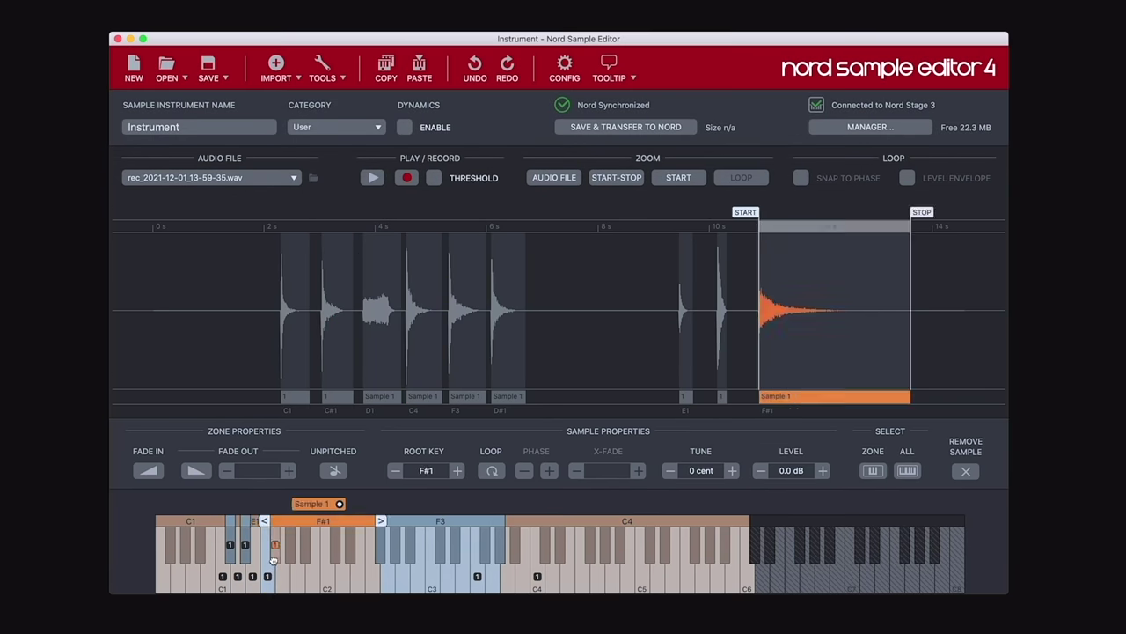
left_click(294, 371)
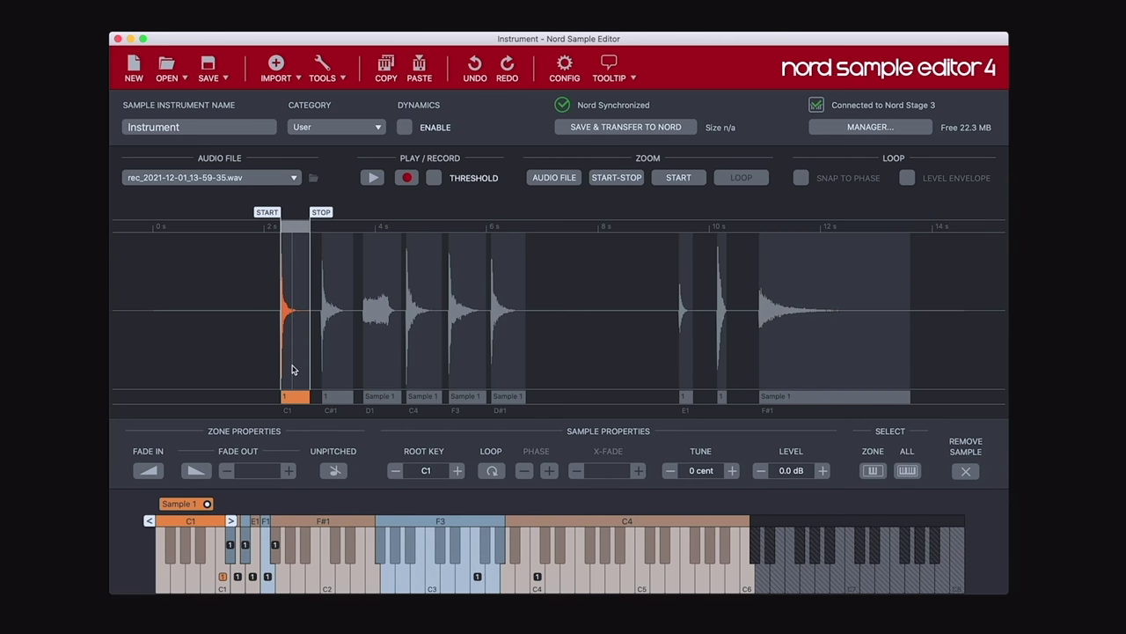
left_click(332, 370)
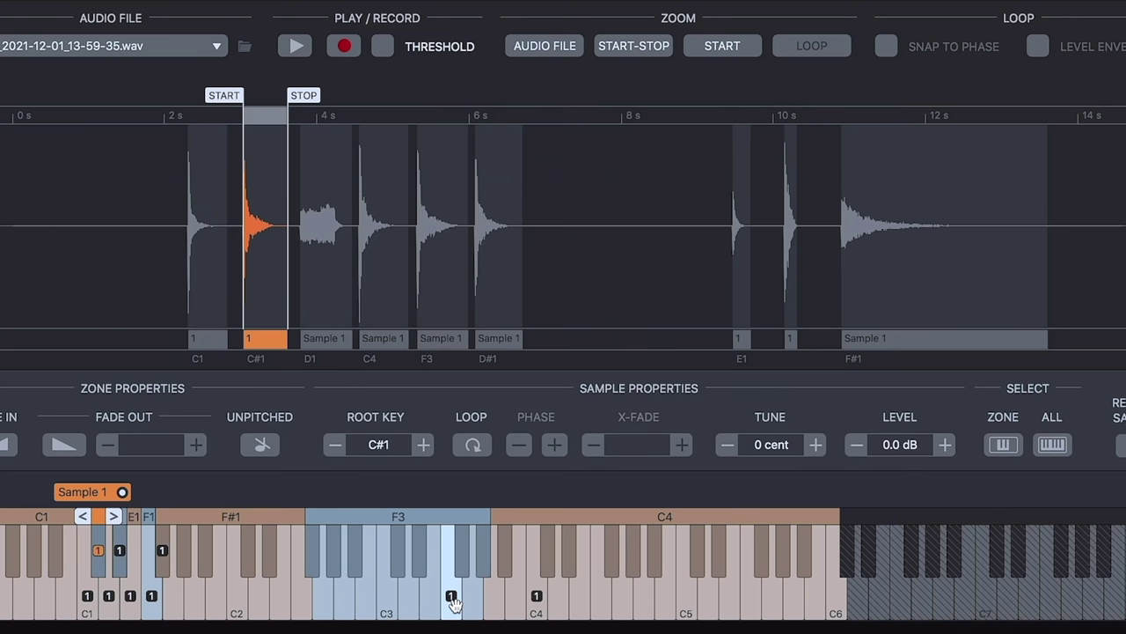
left_click(477, 575)
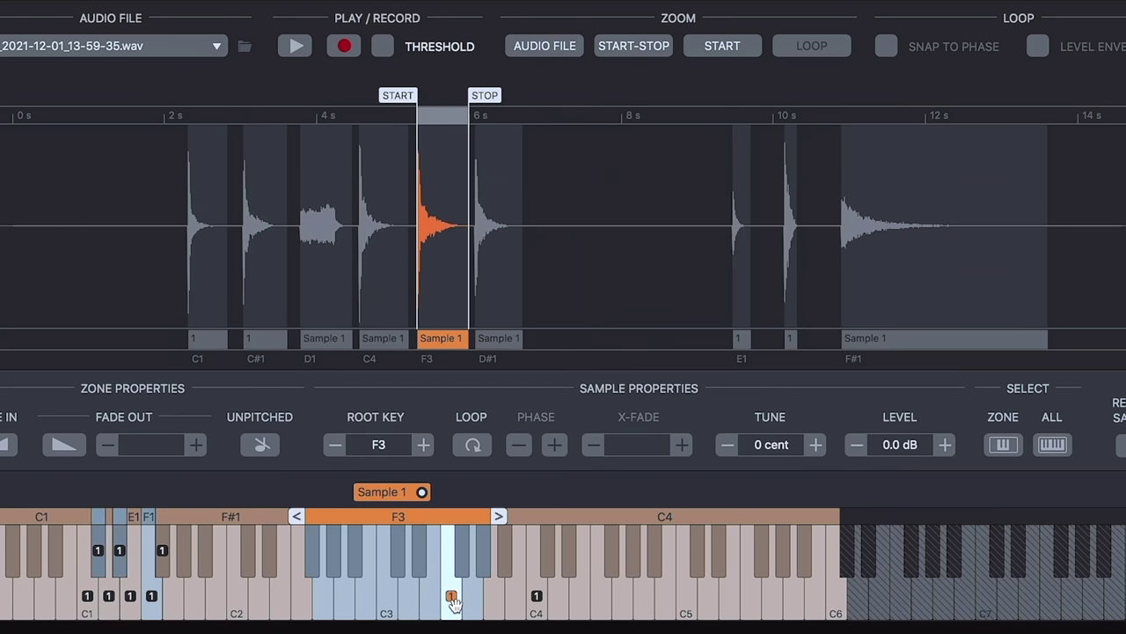
left_click(294, 46)
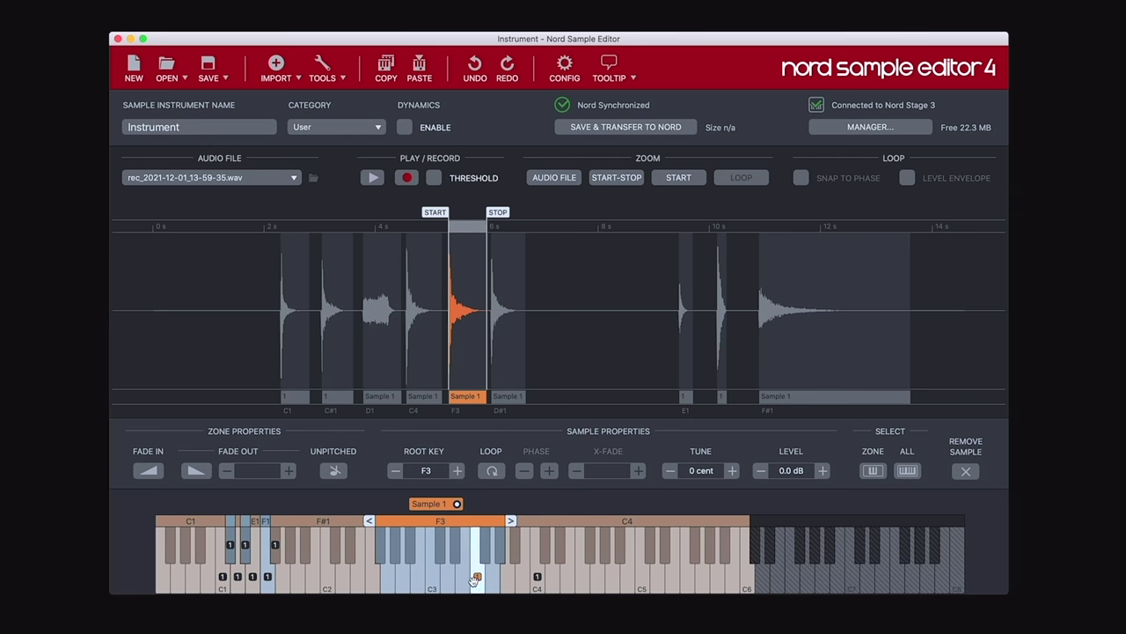
Step: Audition the mapped samples one after another on the keyboard, from C1 up to F3 and C4
left_click(223, 585)
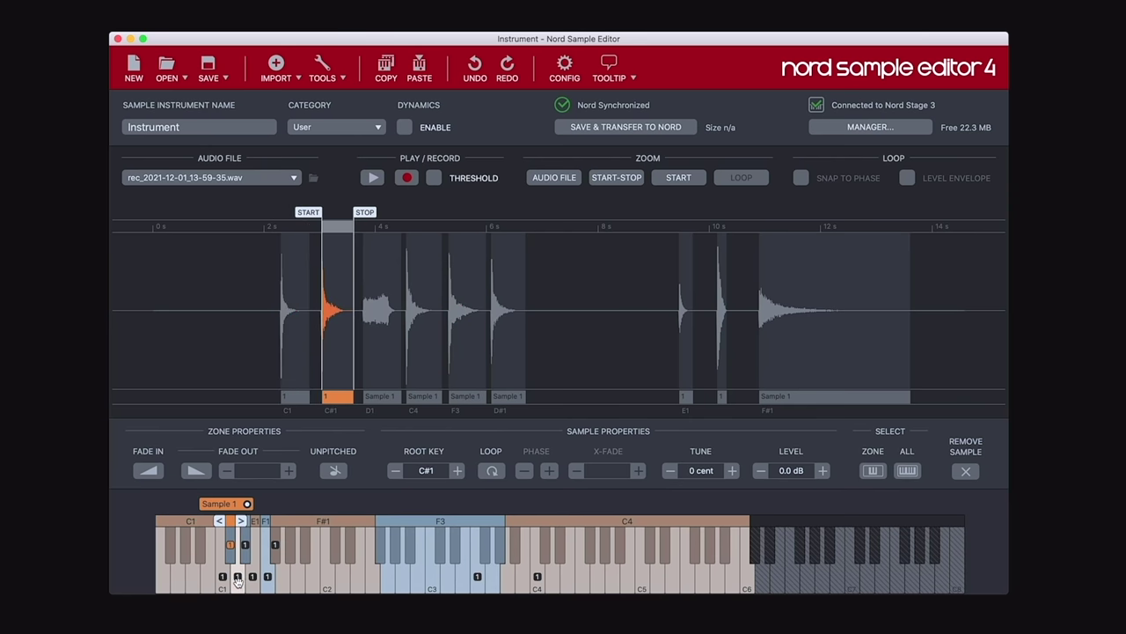
left_click(238, 580)
left_click(245, 553)
left_click(252, 573)
left_click(267, 576)
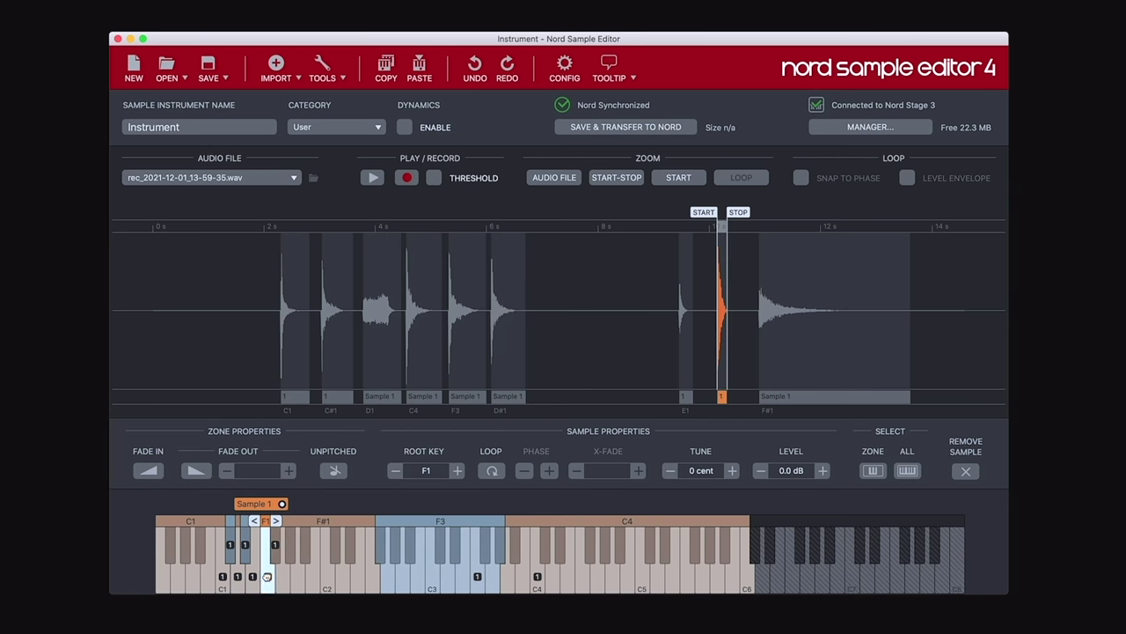
left_click(275, 553)
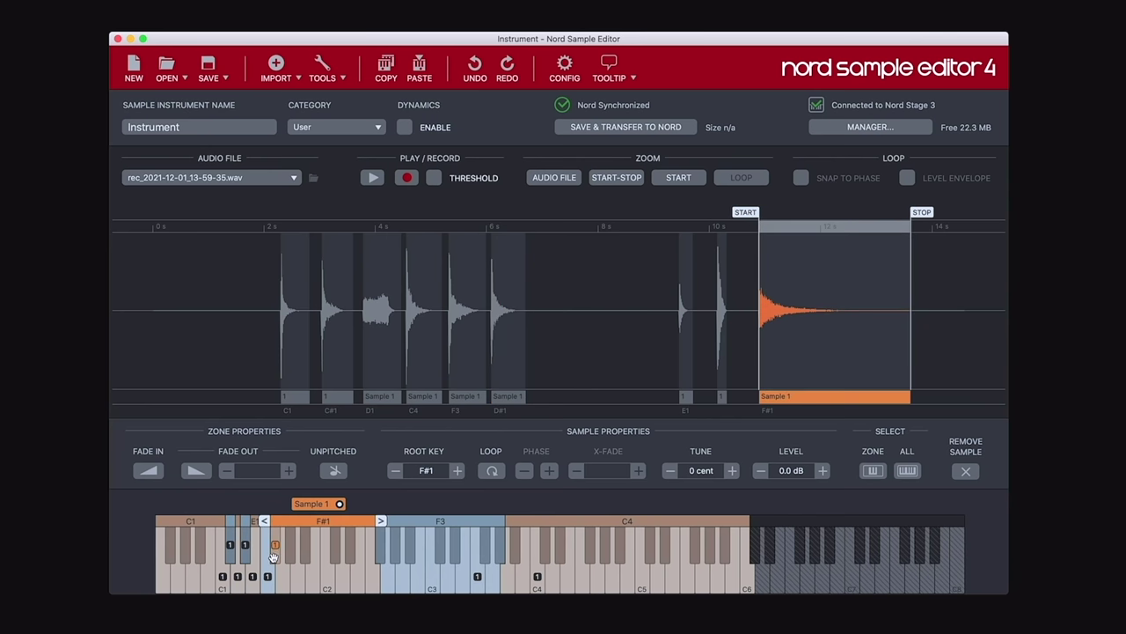
left_click(477, 578)
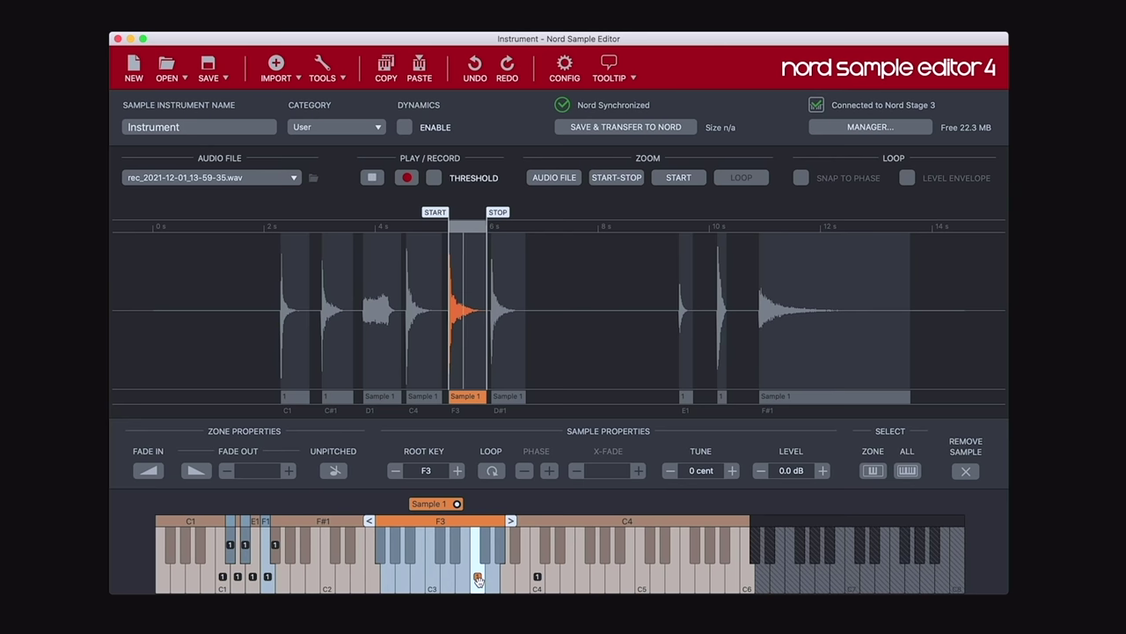
left_click(537, 578)
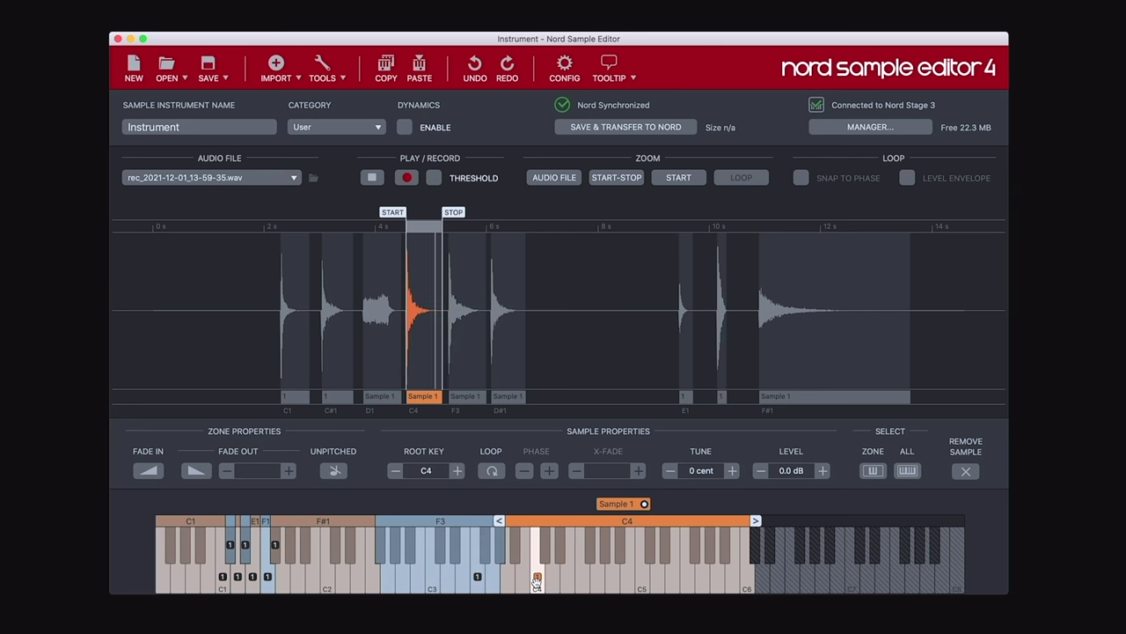
left_click(535, 576)
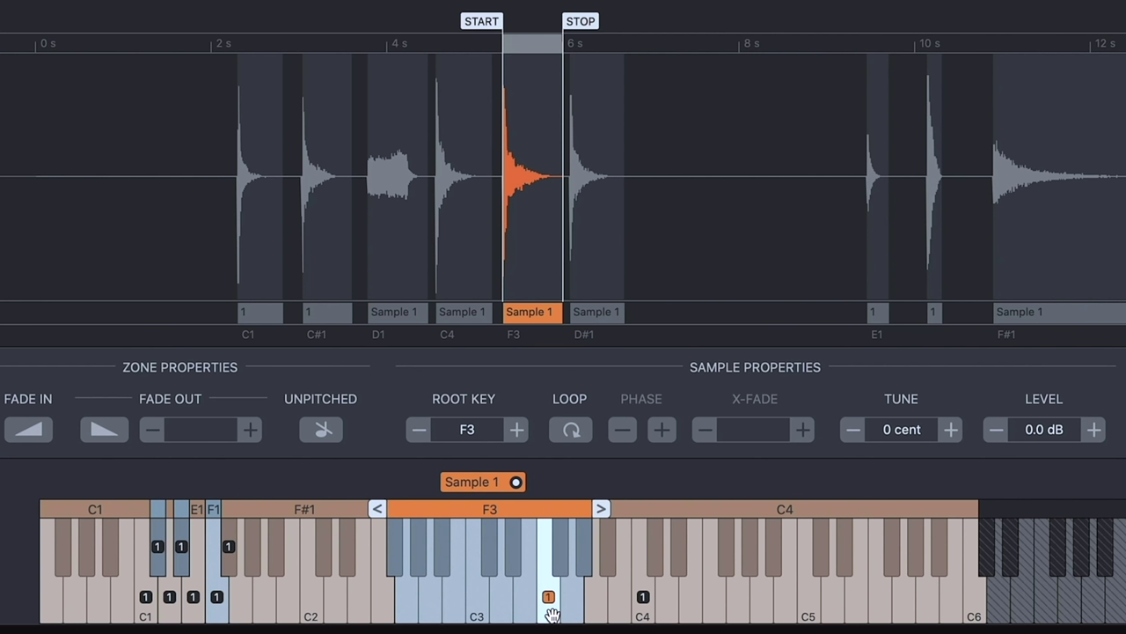
Step: Audition the F3 sample repeatedly at its root key
left_click(551, 613)
left_click(551, 613)
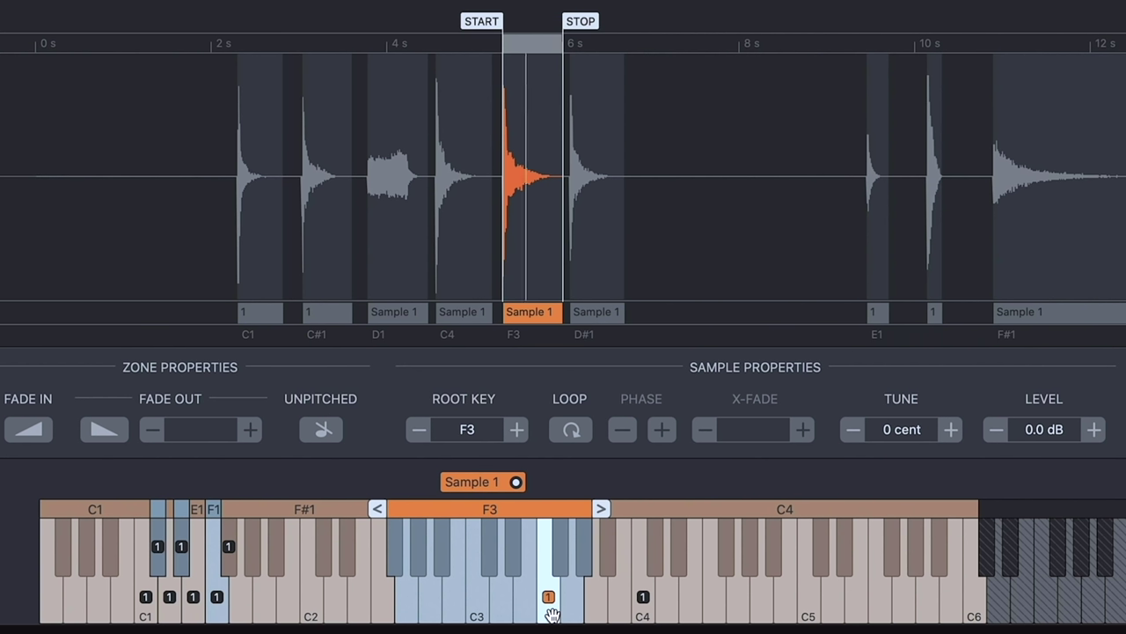
left_click(551, 614)
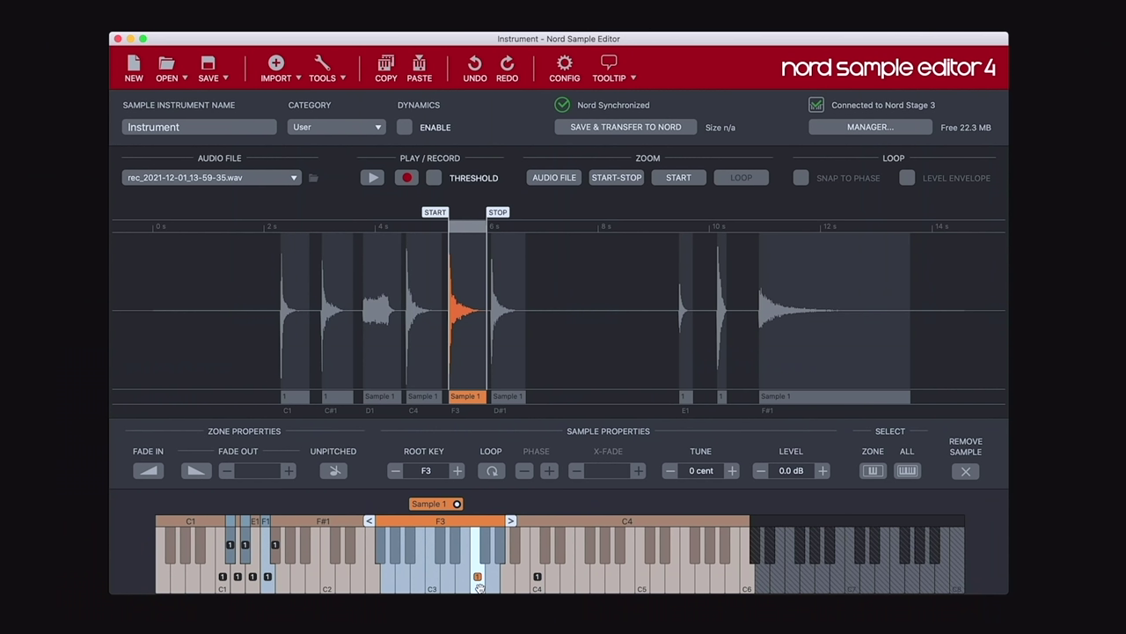
Step: Remap the F3 sample to root key F2 and audition it on that key
left_click_drag(477, 579, 388, 576)
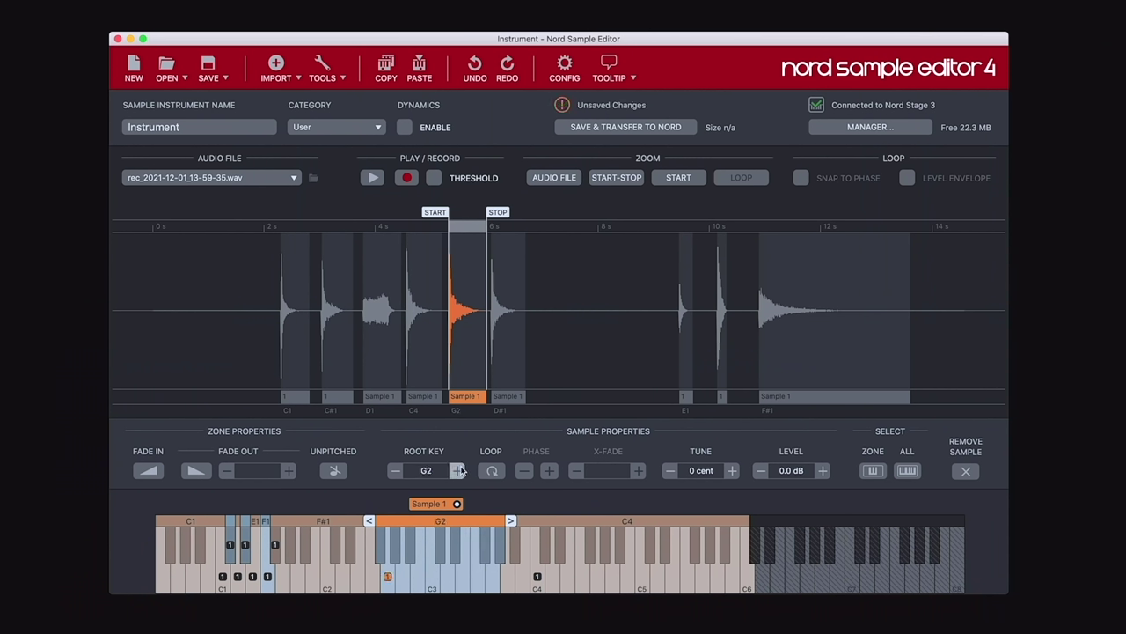
left_click(457, 472)
left_click(458, 473)
left_click(419, 429)
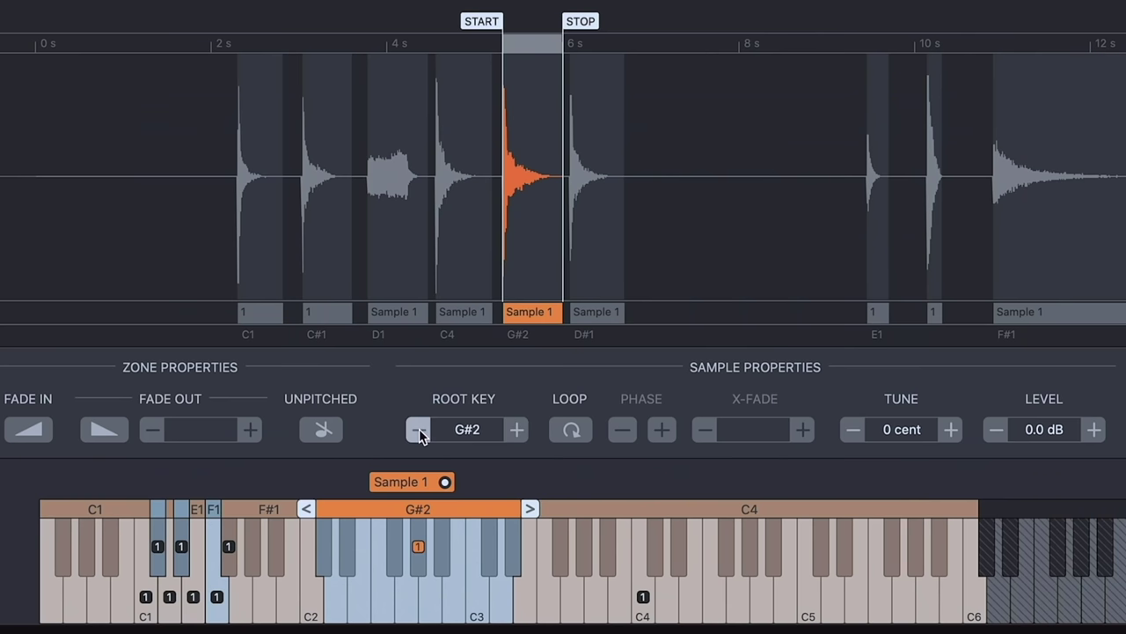
left_click(418, 429)
left_click(419, 428)
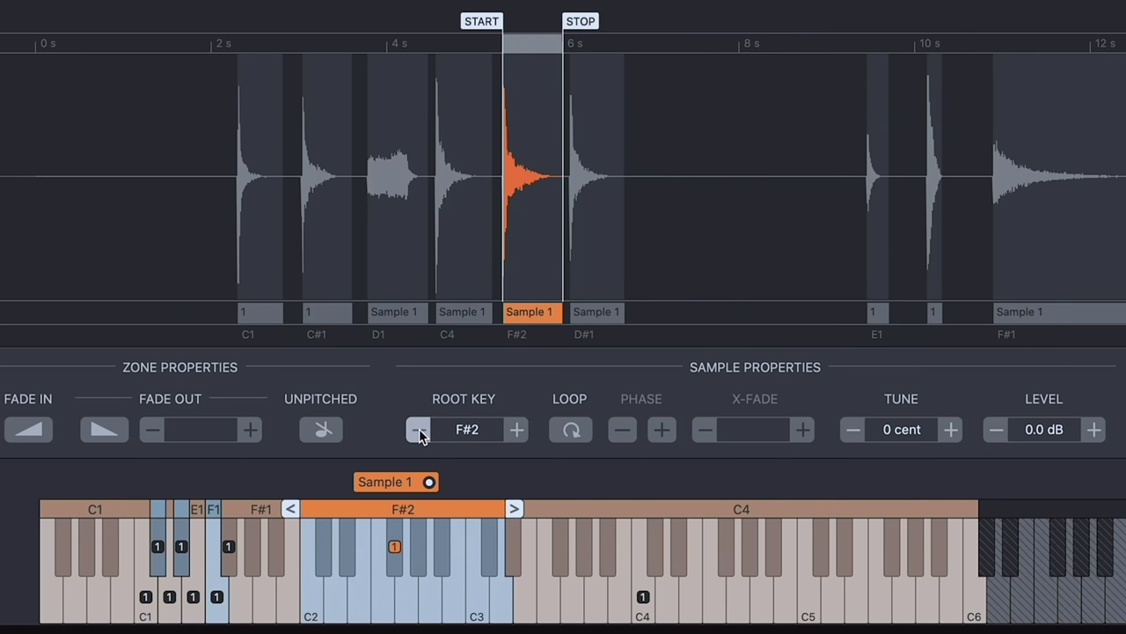
left_click(419, 428)
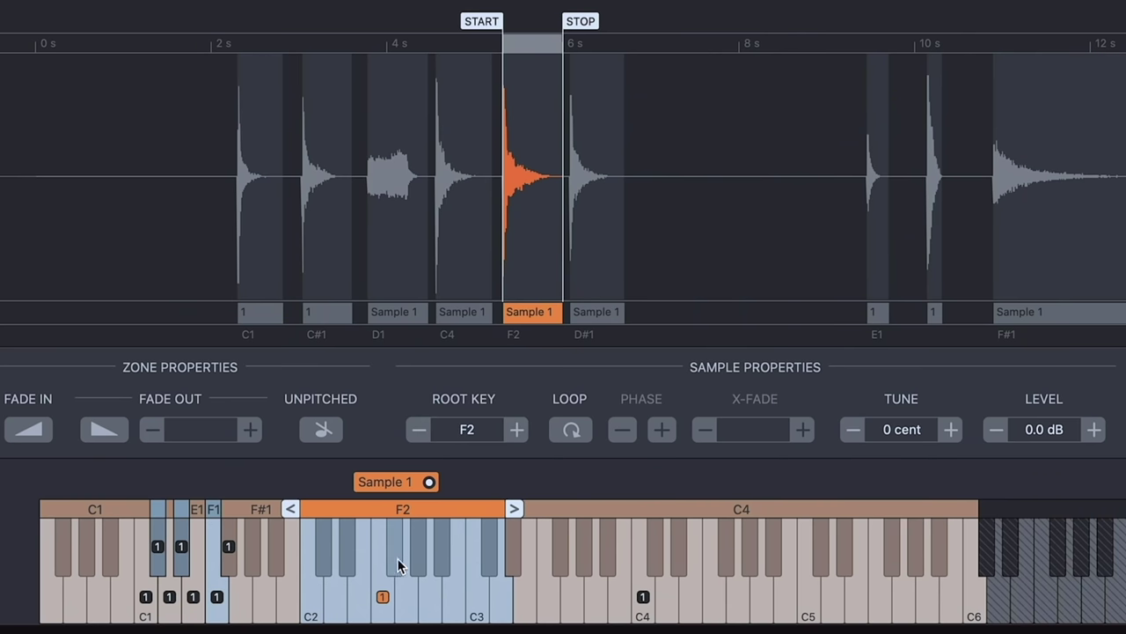
left_click(380, 594)
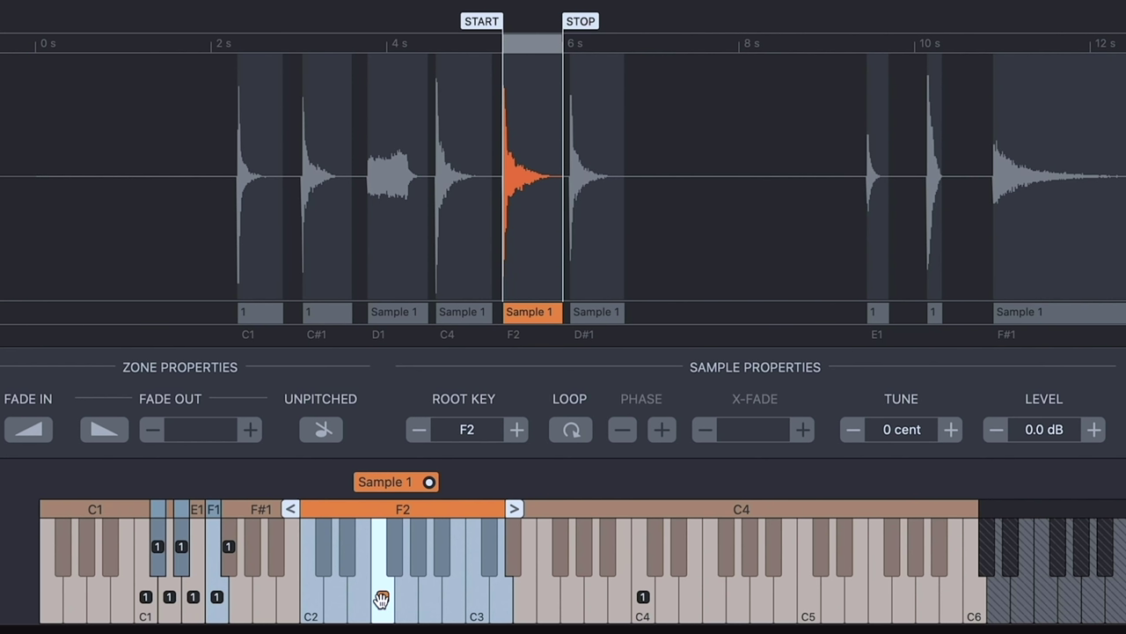
left_click(467, 429)
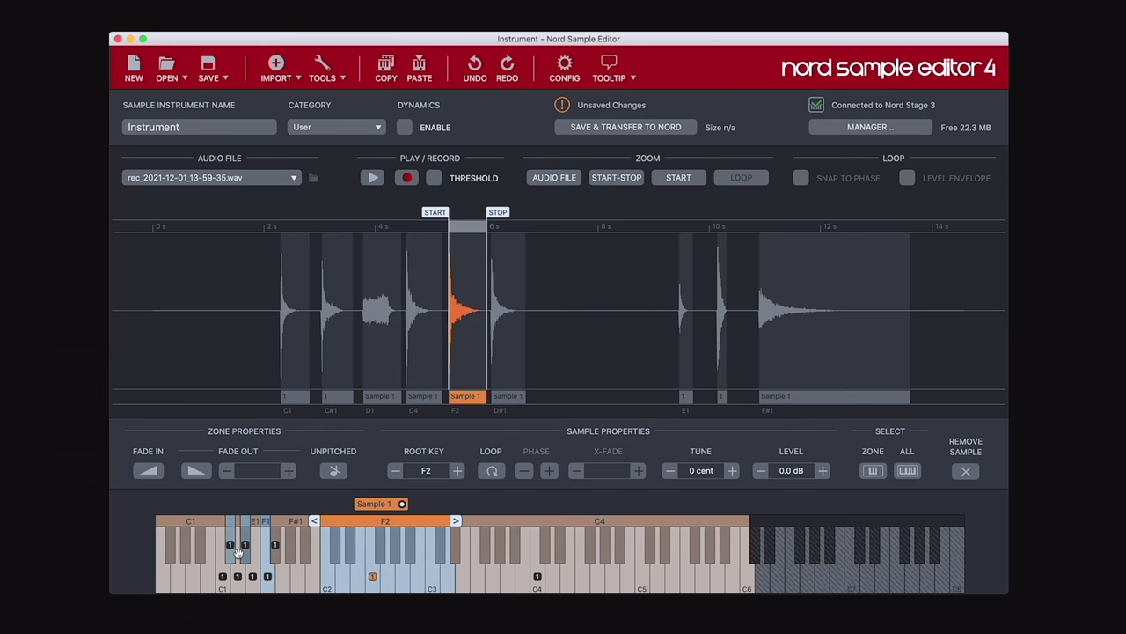
Step: Audition the low drum samples on C1, D1 and C#1
left_click(222, 579)
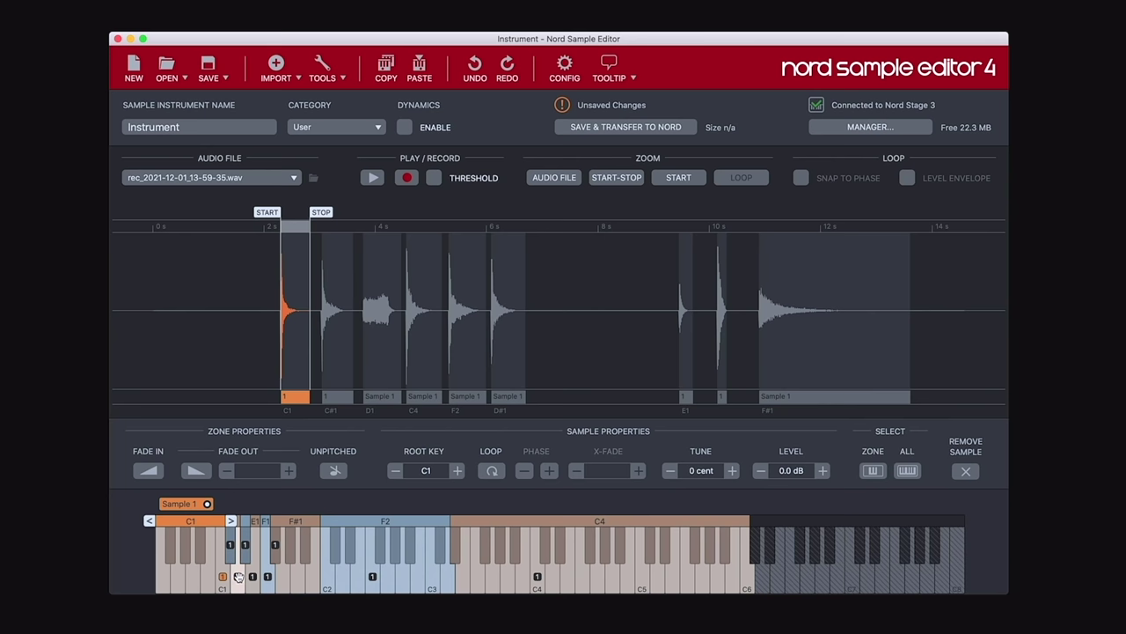
left_click(238, 577)
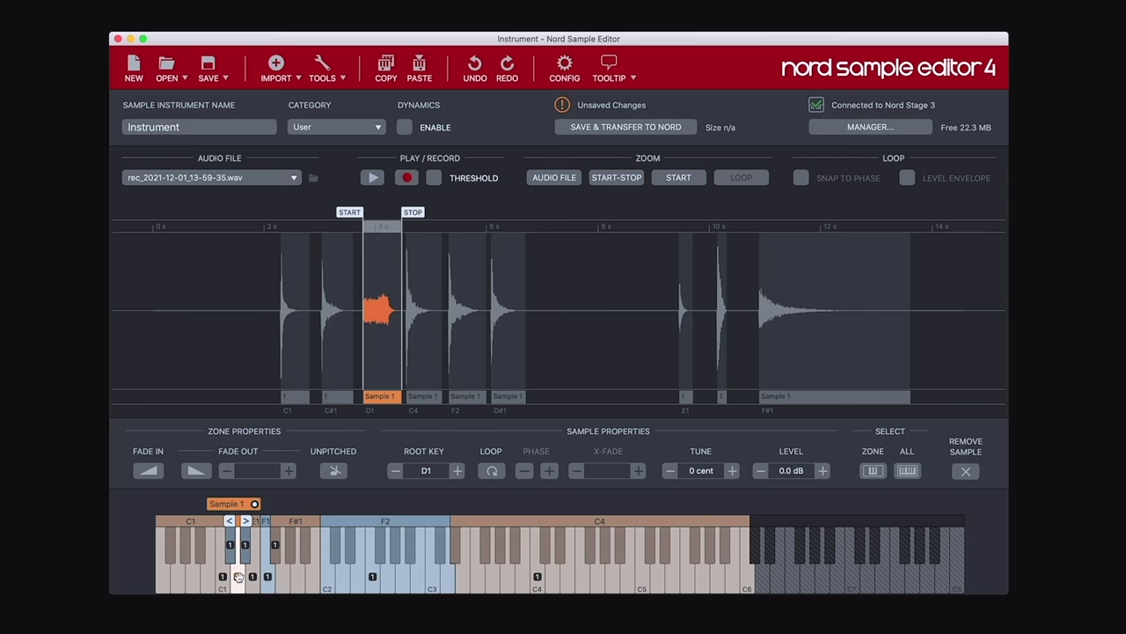
left_click(229, 547)
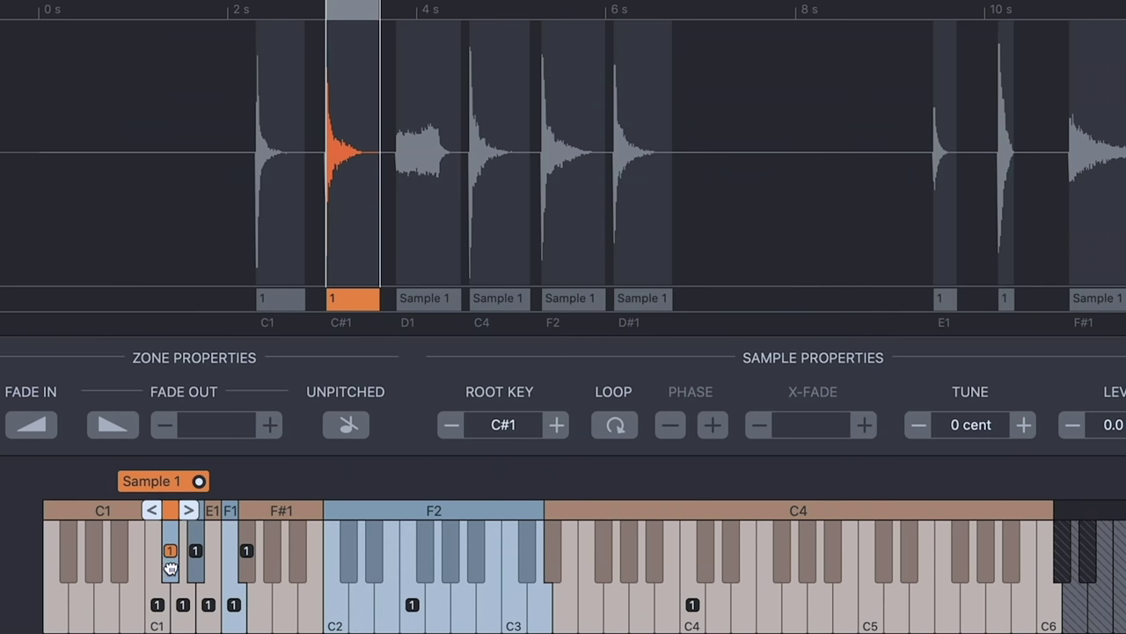
Step: Move the sample on C#1 to root key D1 and audition it together with the C1 sample
left_click(183, 603)
left_click(183, 605)
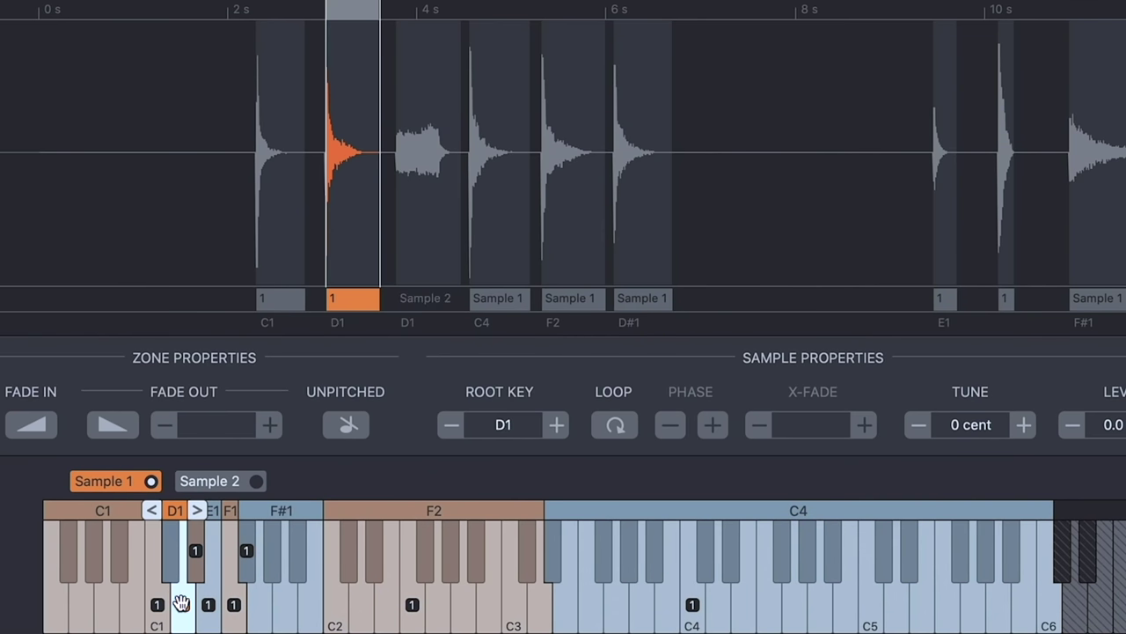
left_click(182, 604)
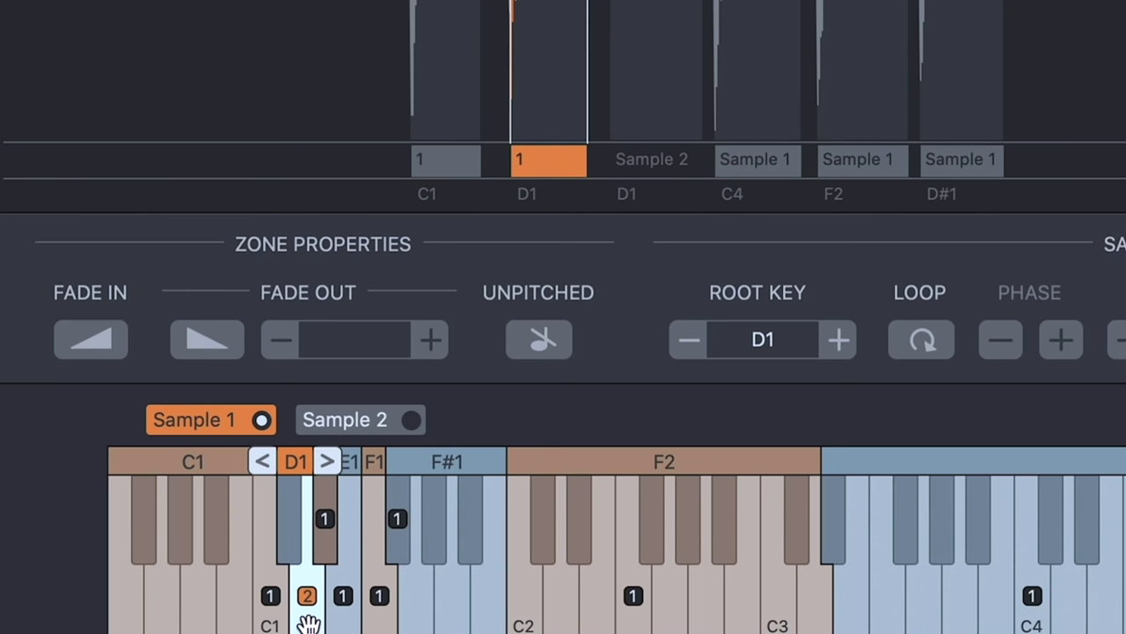
left_click(271, 616)
left_click(309, 625)
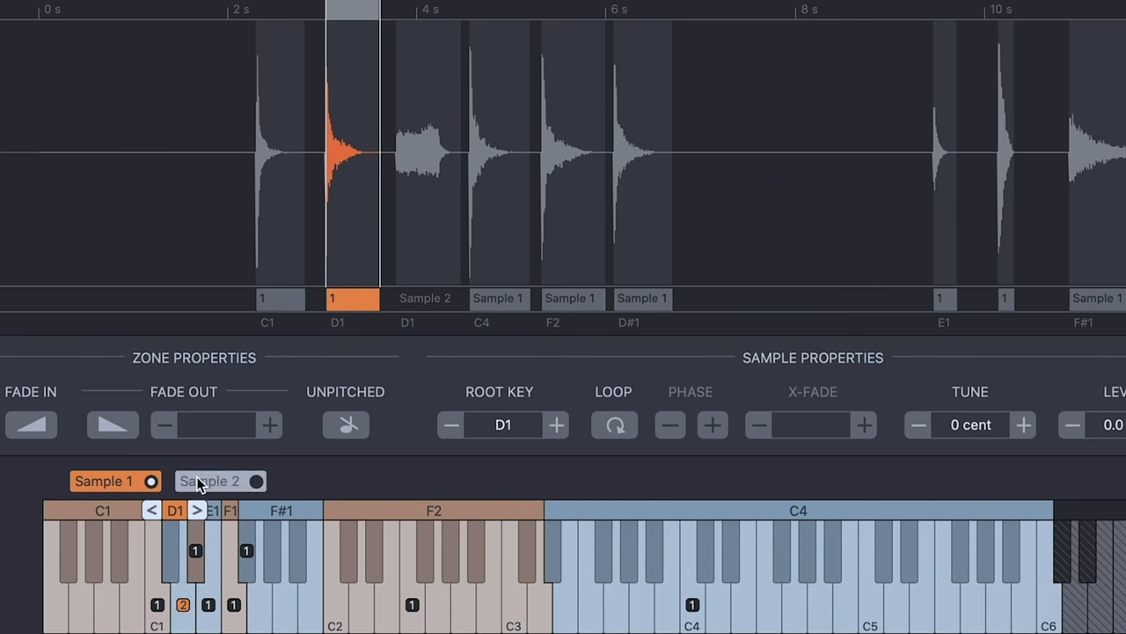
Step: Compare the two samples stacked on D1 and raise the second one's root key to A#1
left_click(198, 482)
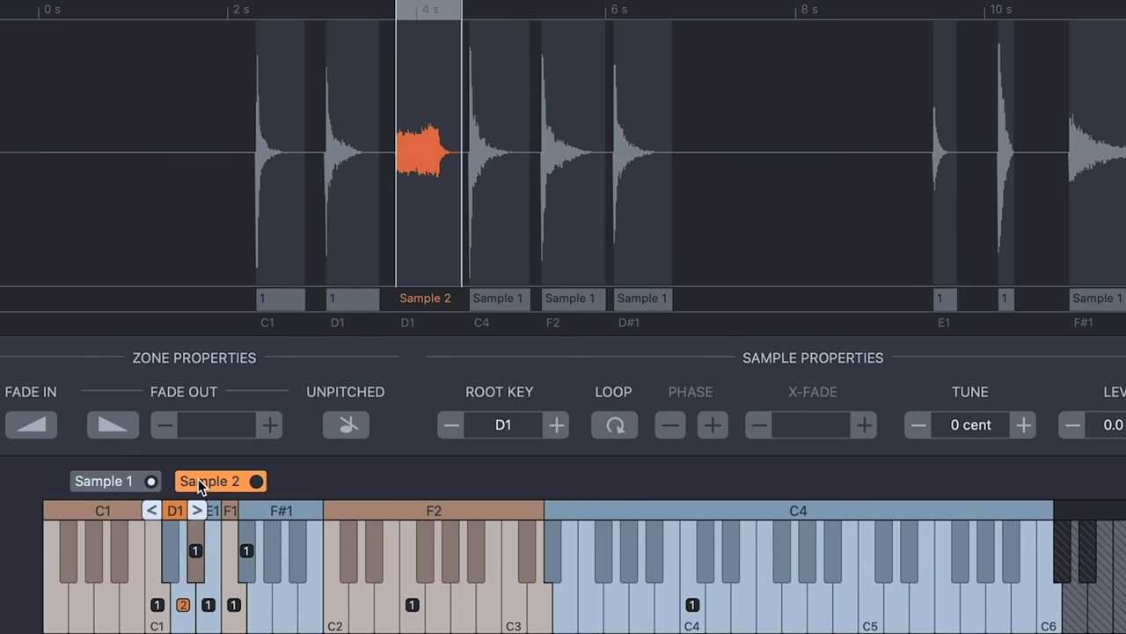
left_click(108, 482)
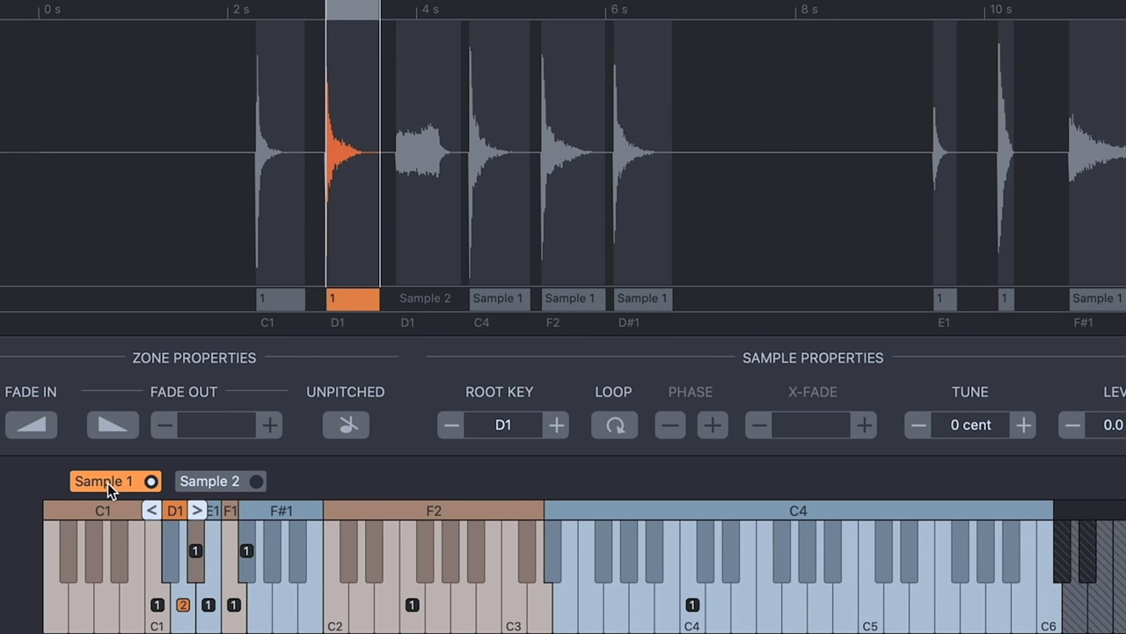
left_click(216, 481)
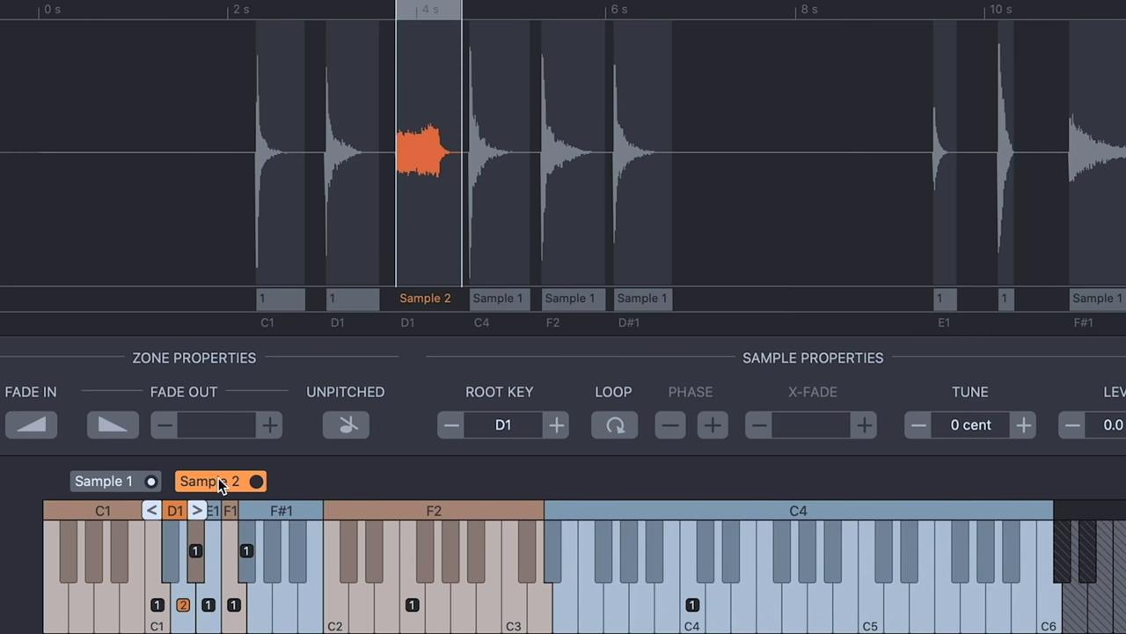
left_click(558, 424)
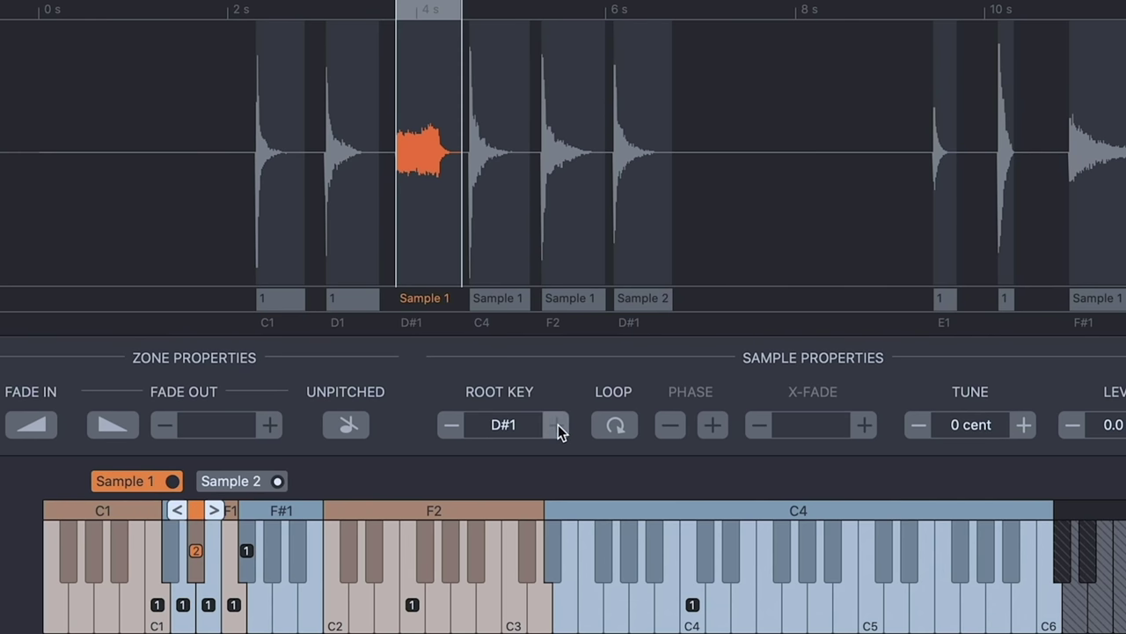
left_click(558, 424)
left_click(558, 424)
left_click(558, 424)
left_click(558, 425)
left_click(558, 424)
left_click(558, 424)
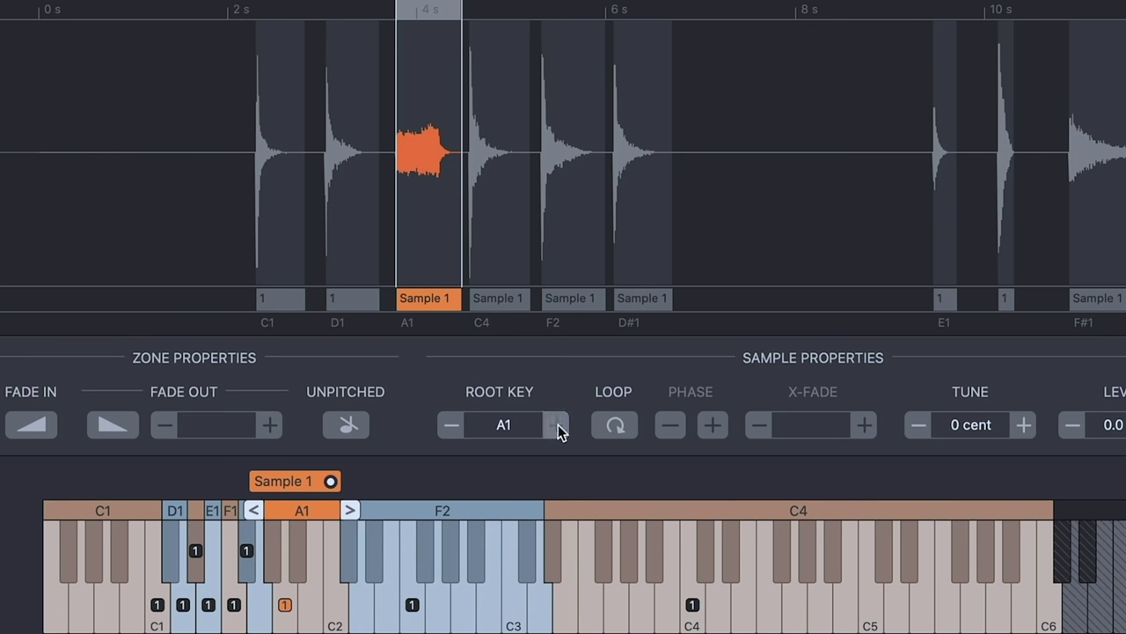
left_click(558, 424)
Step: Audition the sample on A#1 and the remaining sample on D1
left_click(308, 557)
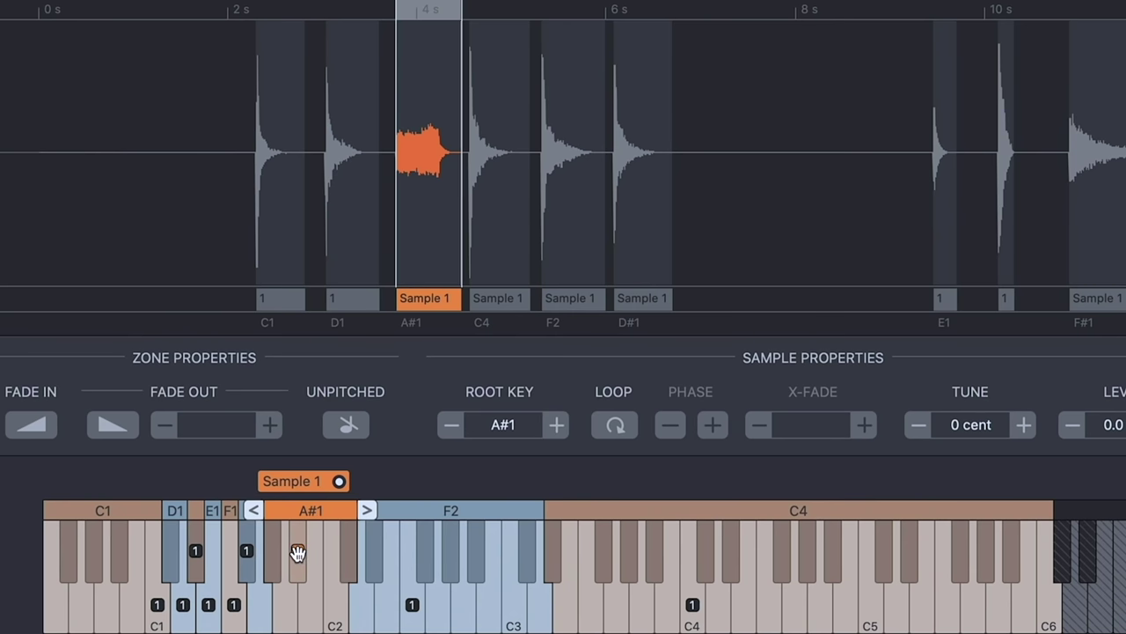
left_click(190, 621)
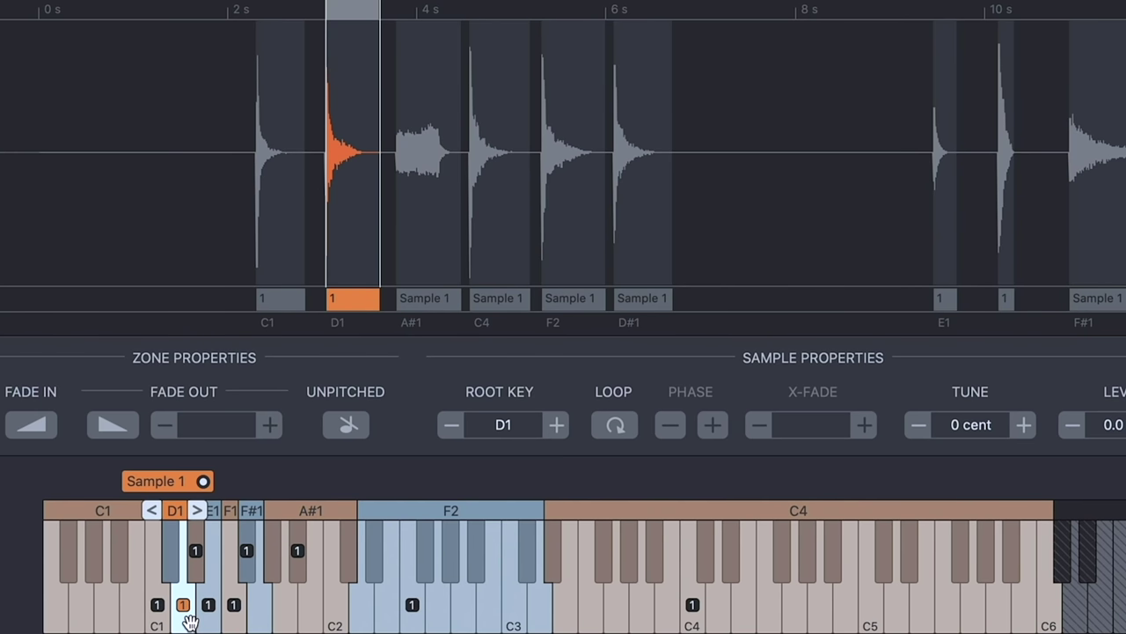
left_click(190, 621)
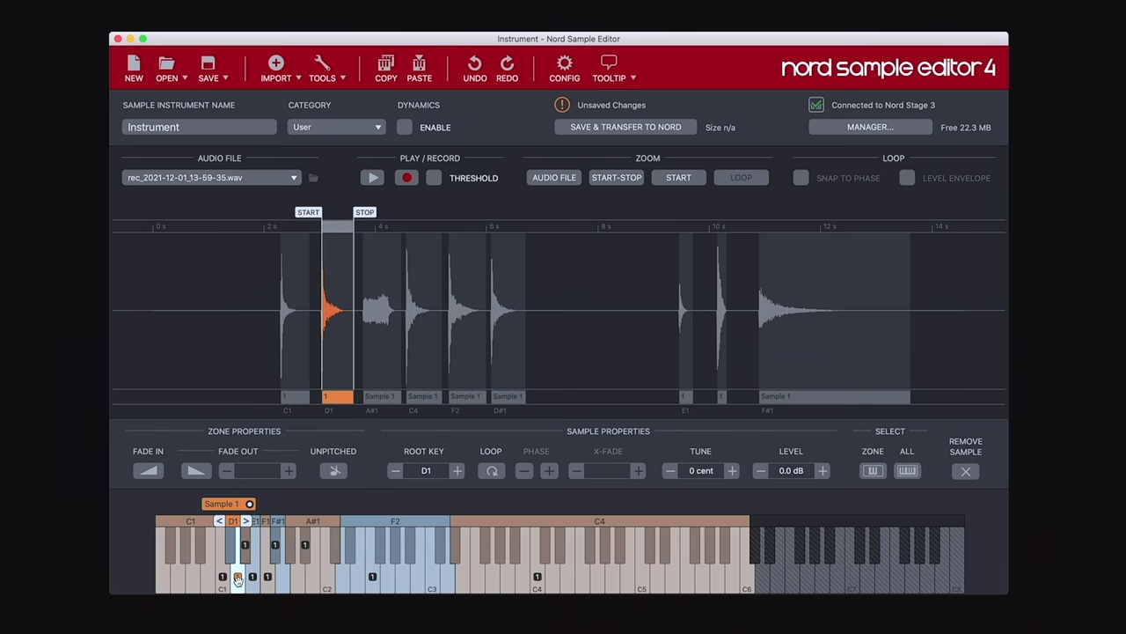
left_click(238, 578)
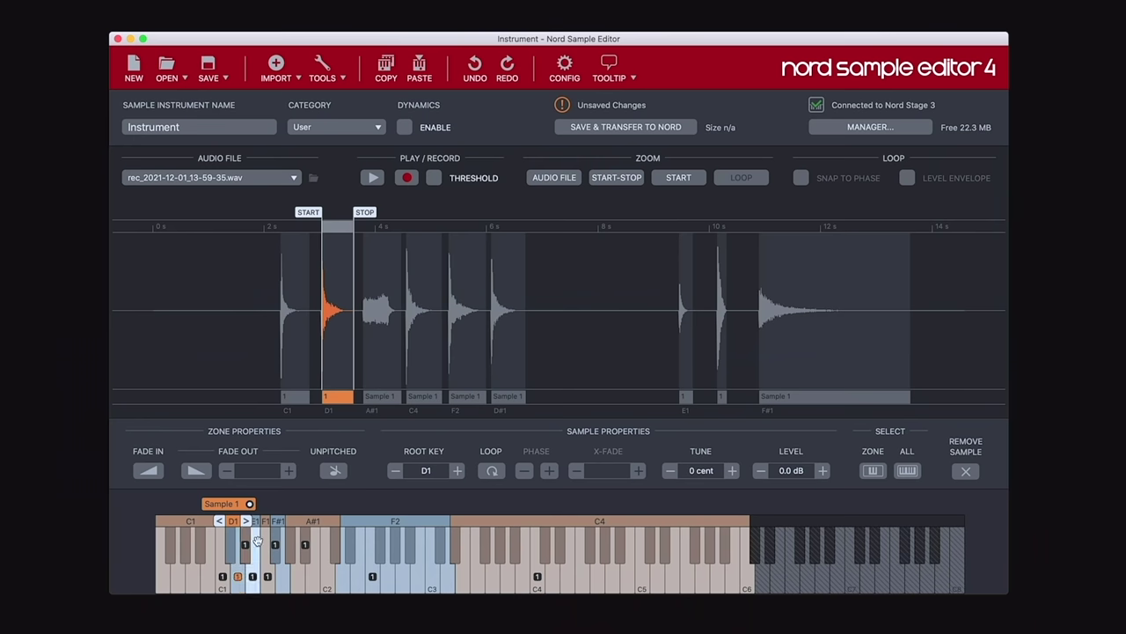
Step: Move the long last sample from F#1 to root key C#2 and the E1 sample to F#1
left_click(799, 322)
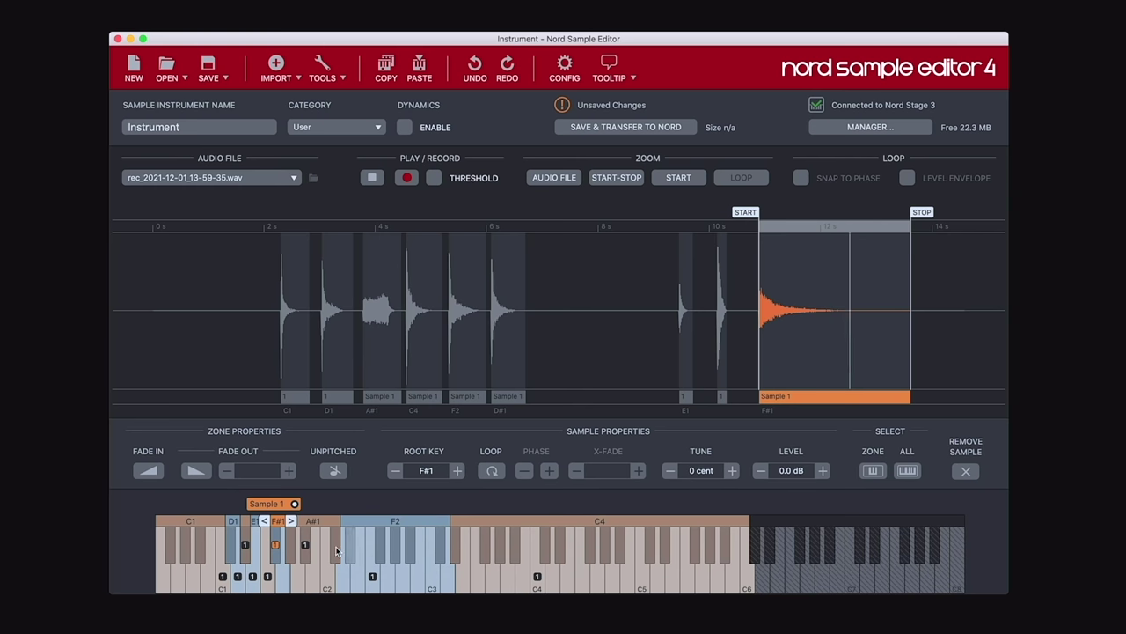
left_click_drag(283, 552, 336, 550)
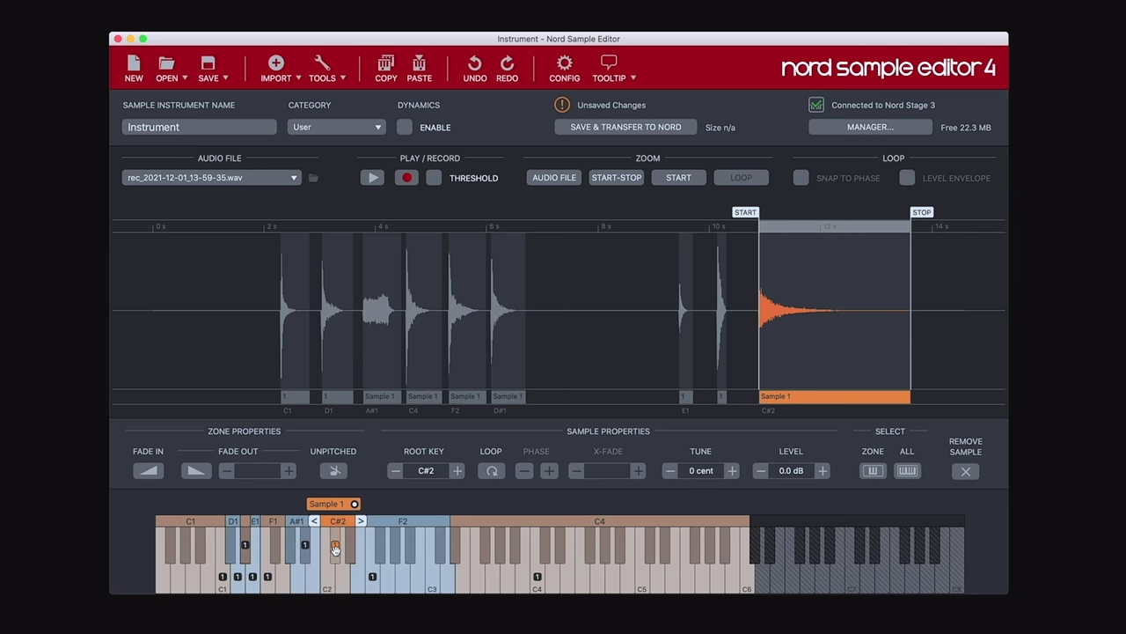
left_click(683, 333)
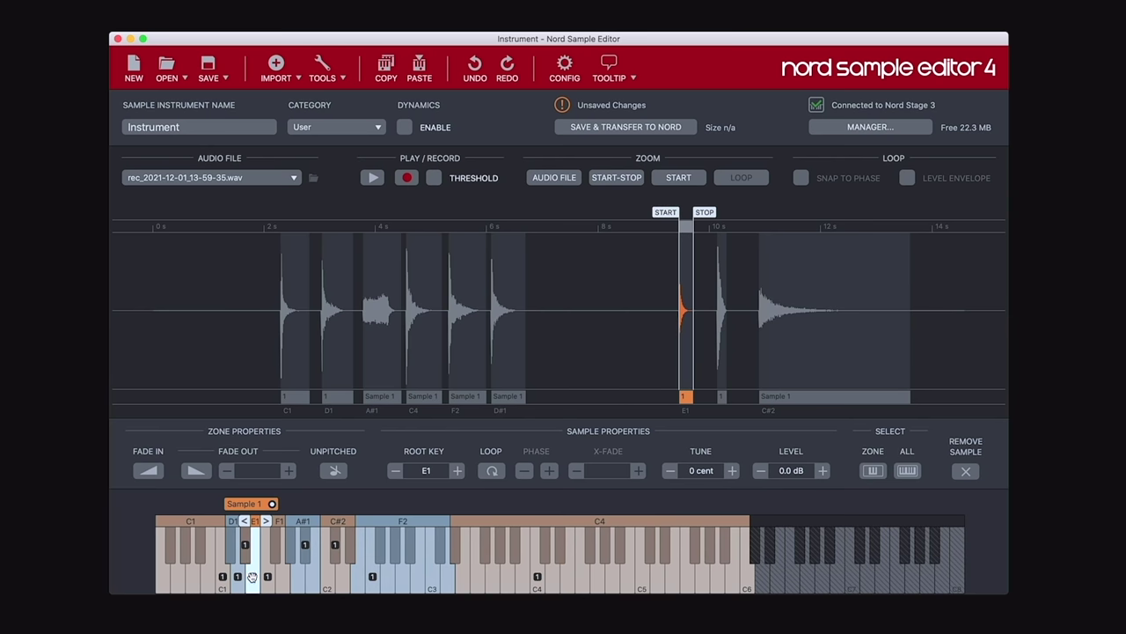
left_click_drag(252, 577, 276, 551)
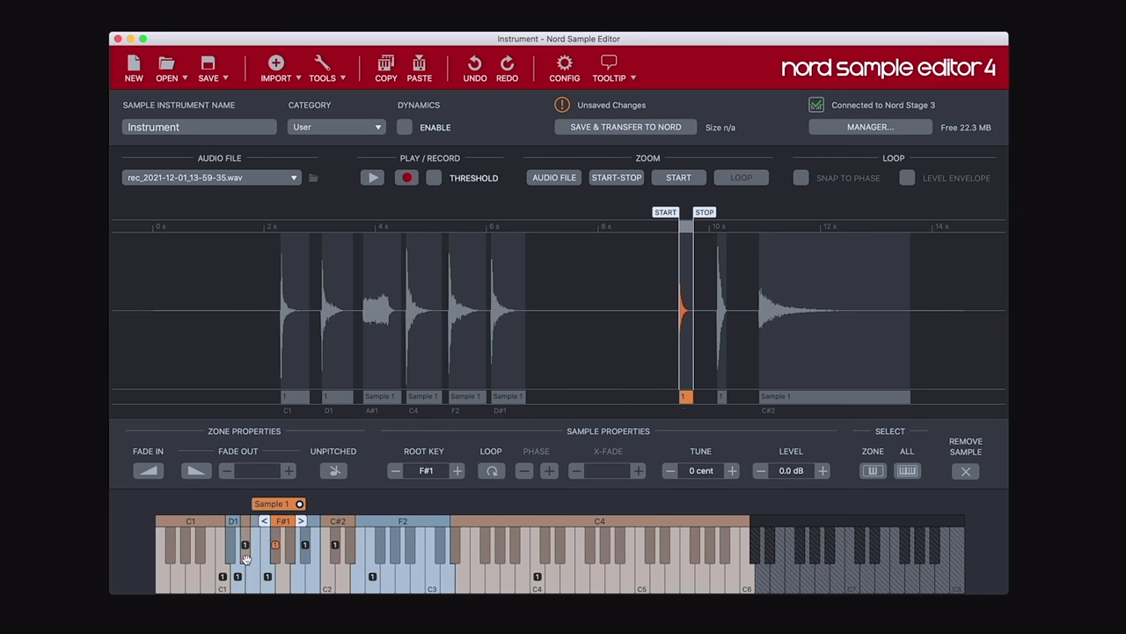
Step: Remap the three tom-like samples by moving D#1 to F1, F2 to G1 and C4 to A1
left_click(245, 553)
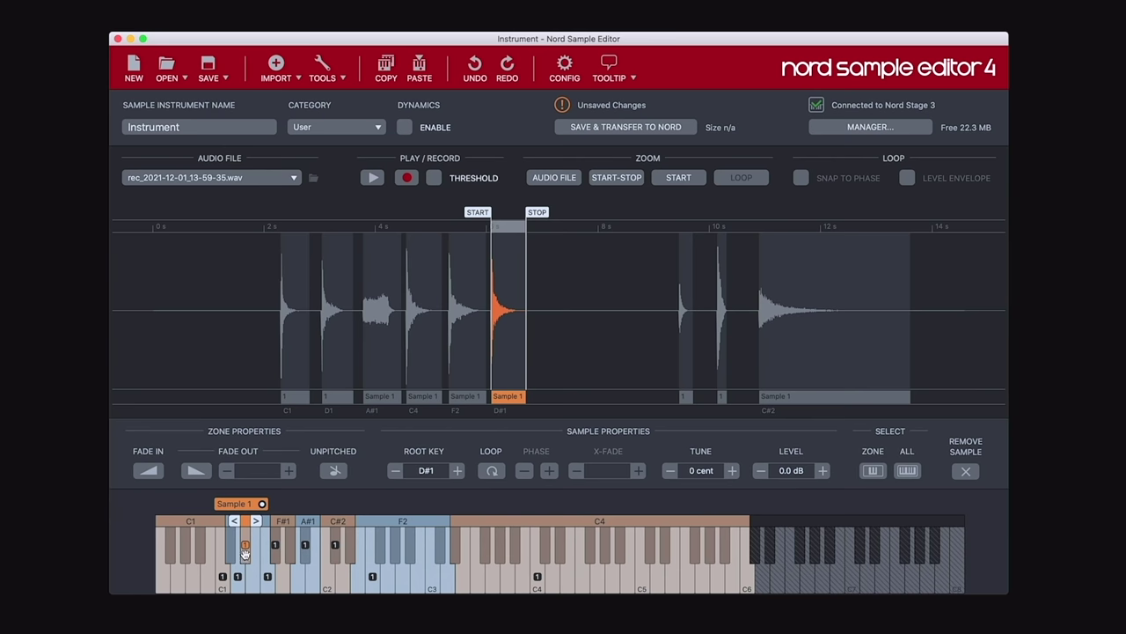
mouse_move(244, 552)
left_mouse_down()
mouse_move(266, 581)
mouse_move(248, 559)
mouse_move(267, 579)
mouse_move(404, 578)
mouse_move(283, 578)
left_mouse_up()
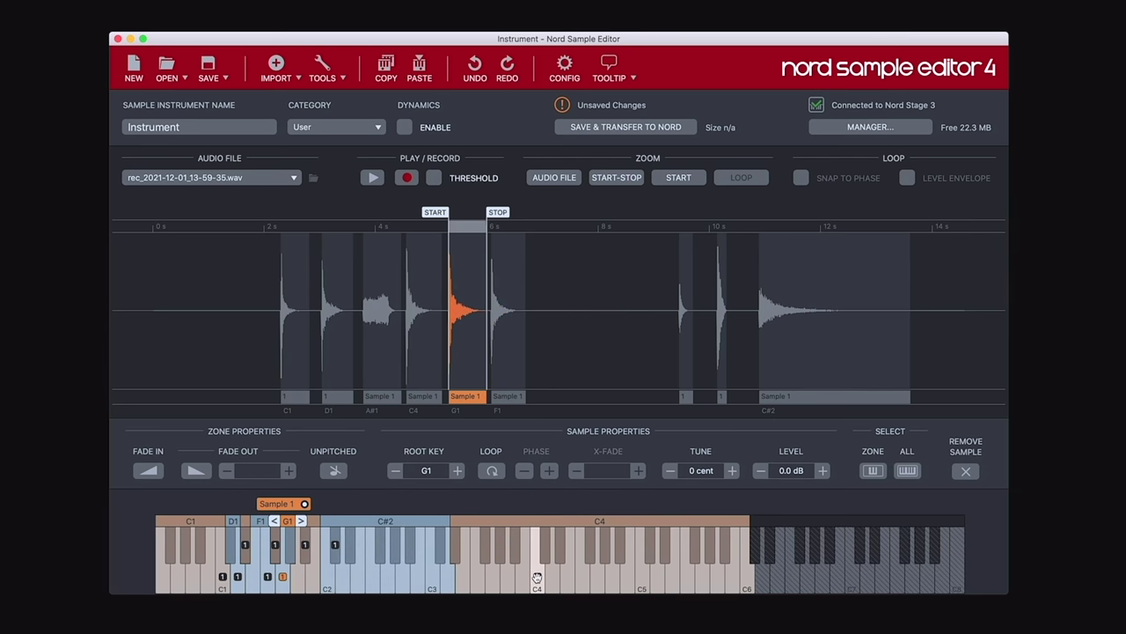
mouse_move(536, 578)
left_mouse_down()
mouse_move(581, 579)
mouse_move(223, 581)
mouse_move(246, 559)
mouse_move(267, 574)
mouse_move(273, 556)
mouse_move(280, 576)
mouse_move(297, 580)
mouse_move(330, 571)
left_mouse_up()
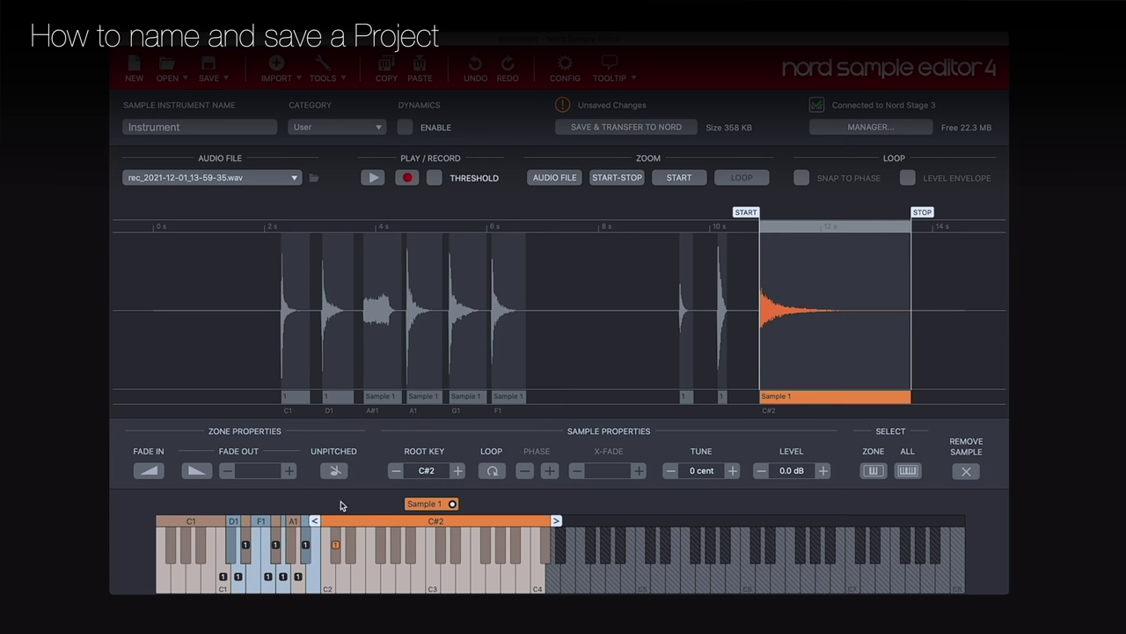
Step: Name the sample instrument "Drum 3P Samples" and set its category to Drums
left_click(192, 127)
left_click_drag(192, 127, 124, 127)
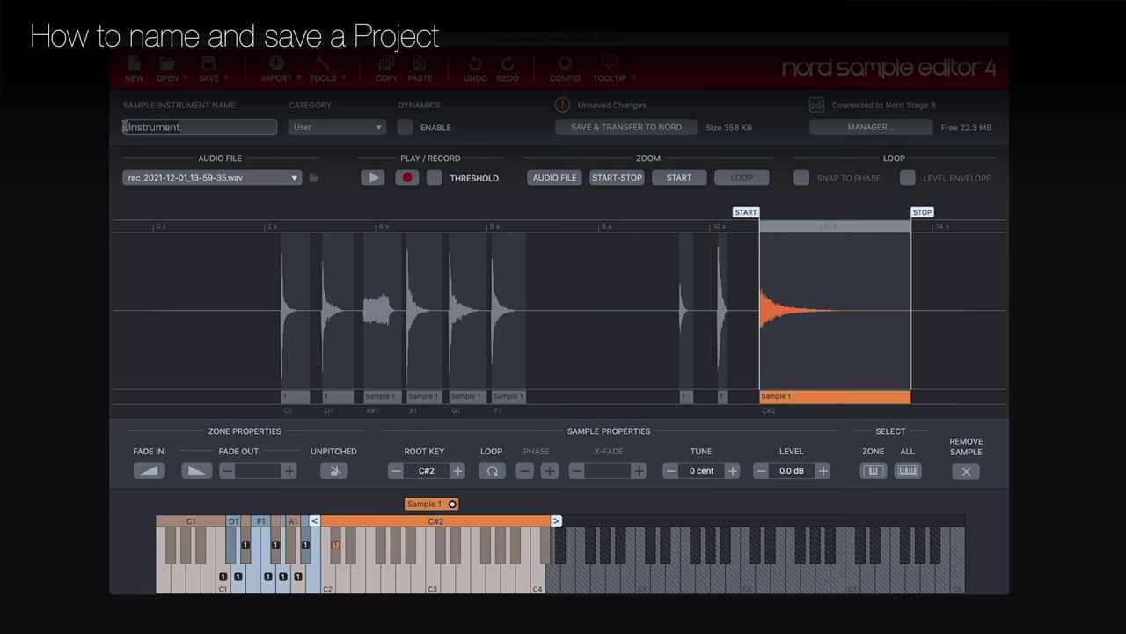
type("Drum 3P Samples")
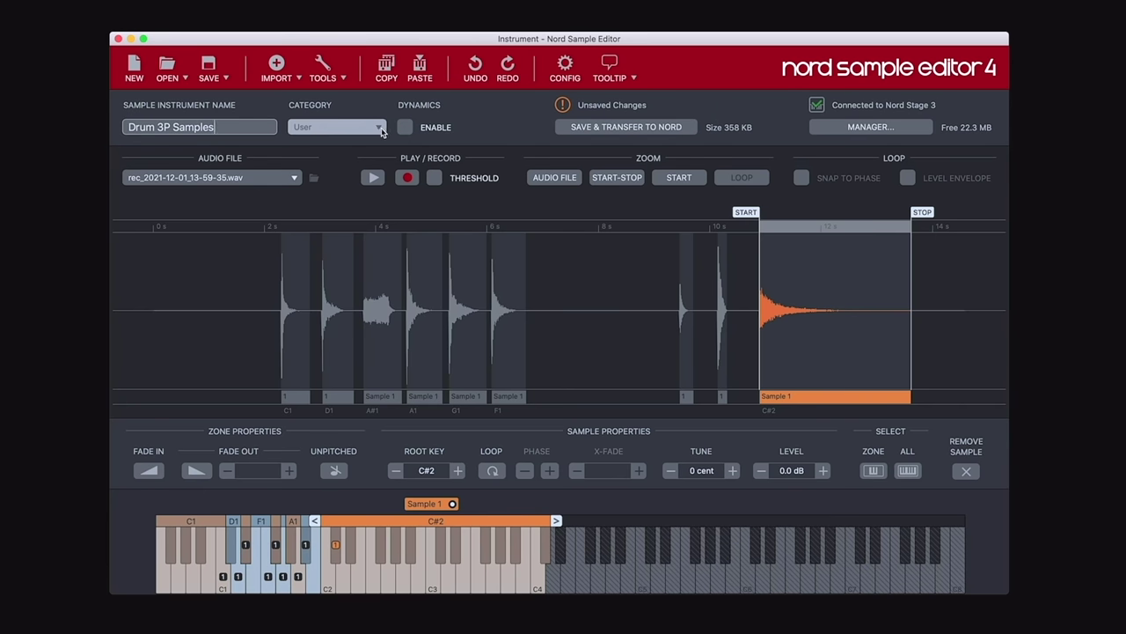
left_click(377, 128)
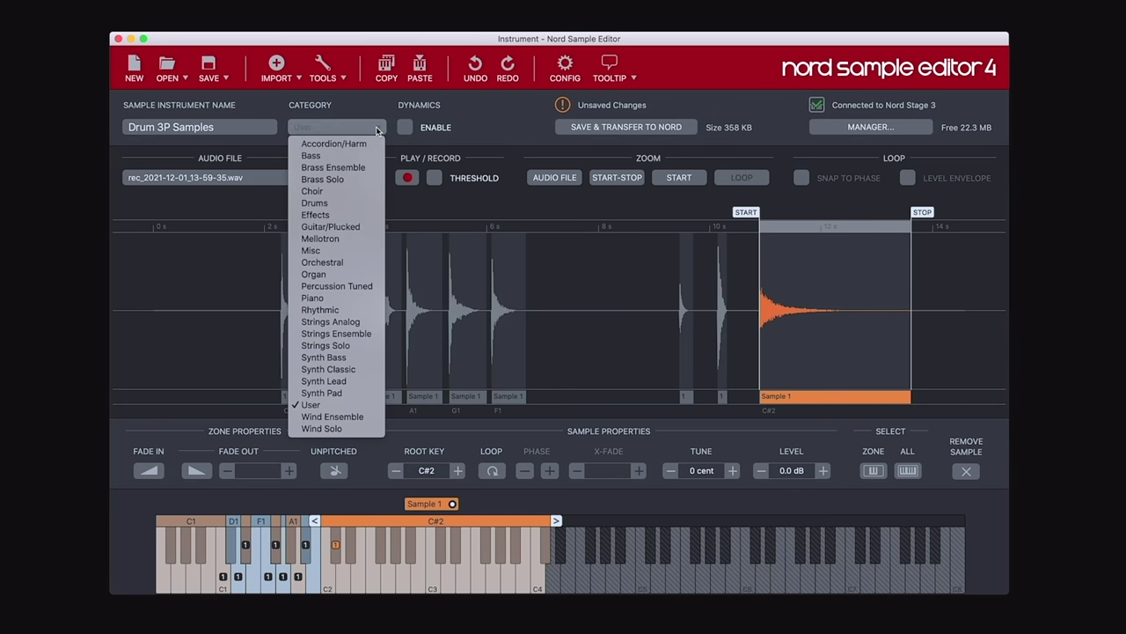
left_click(361, 202)
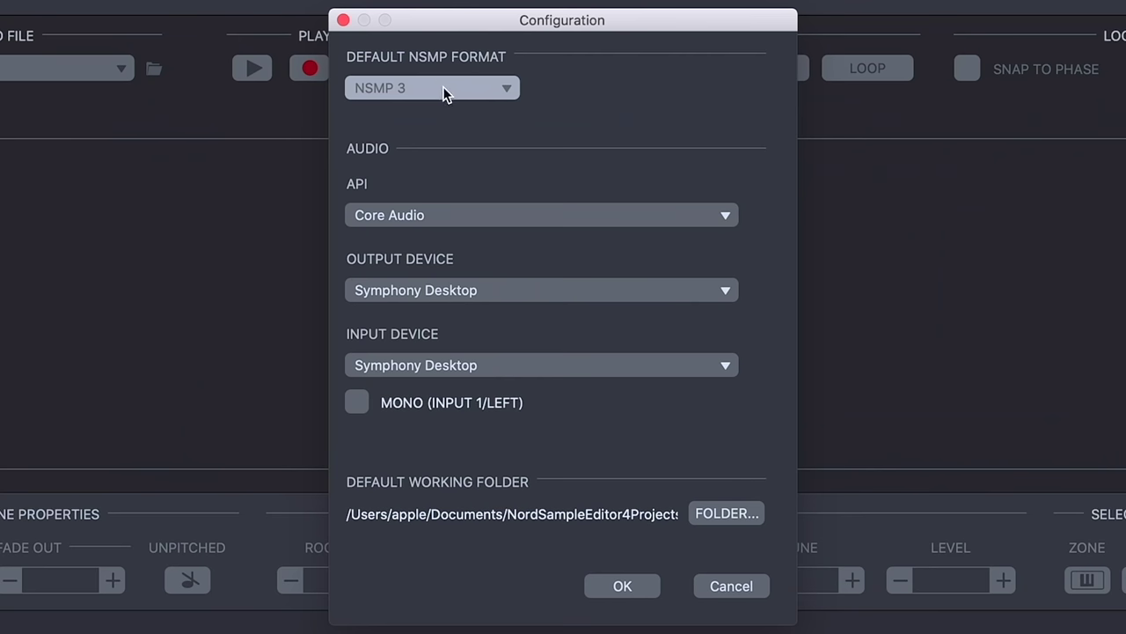
Step: Enable dynamics for the instrument in the Drums category, and save and transfer it to the Nord
left_click(450, 90)
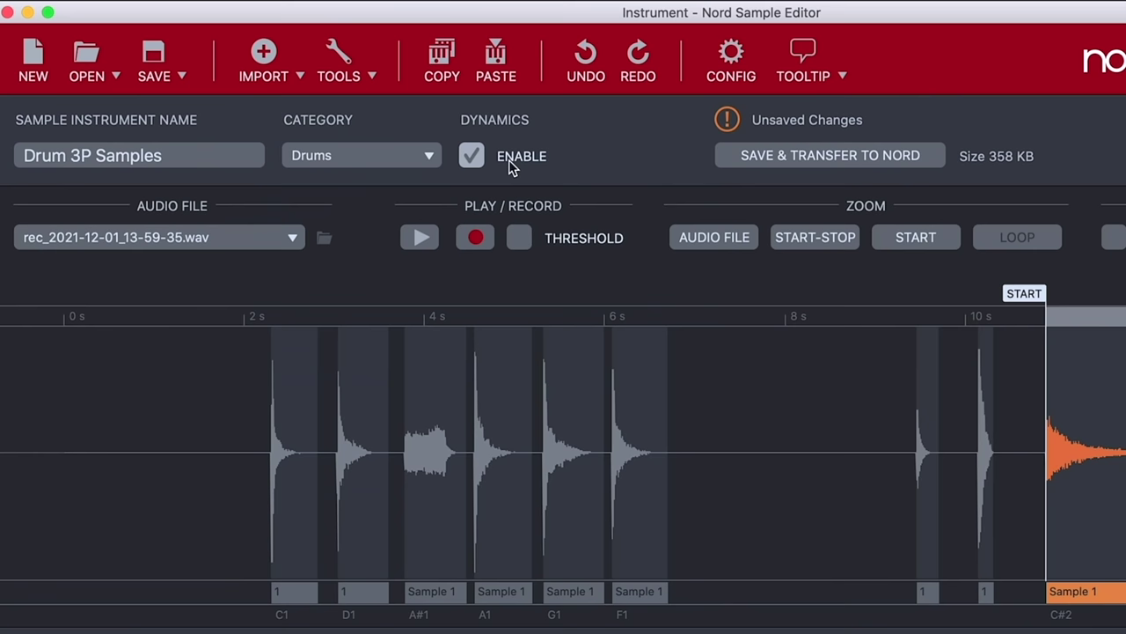
left_click(430, 155)
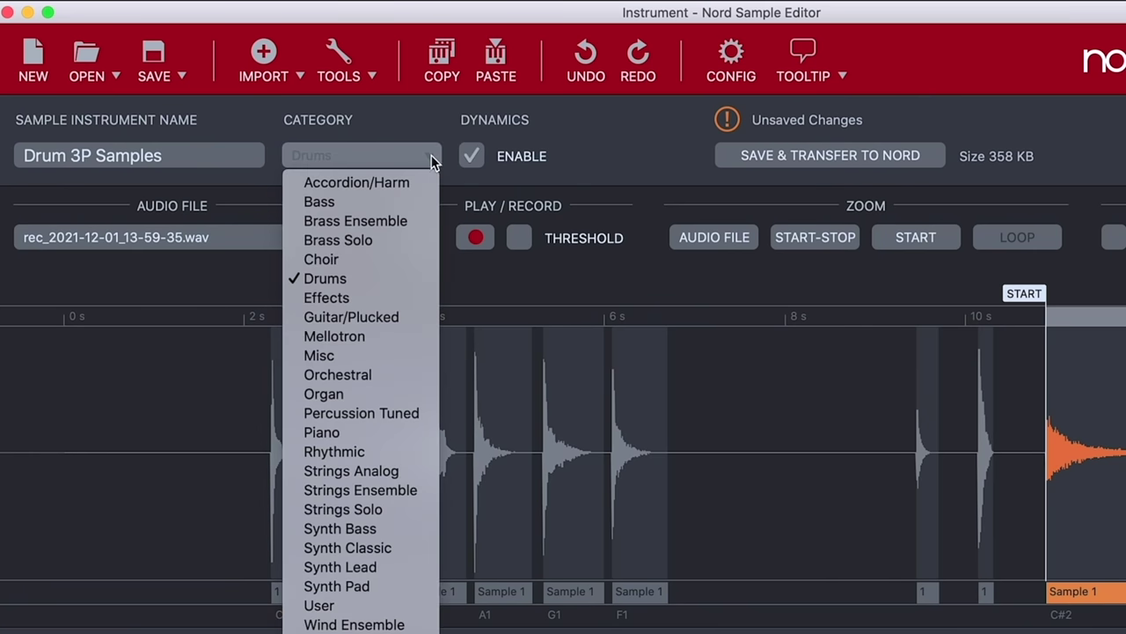
left_click(393, 279)
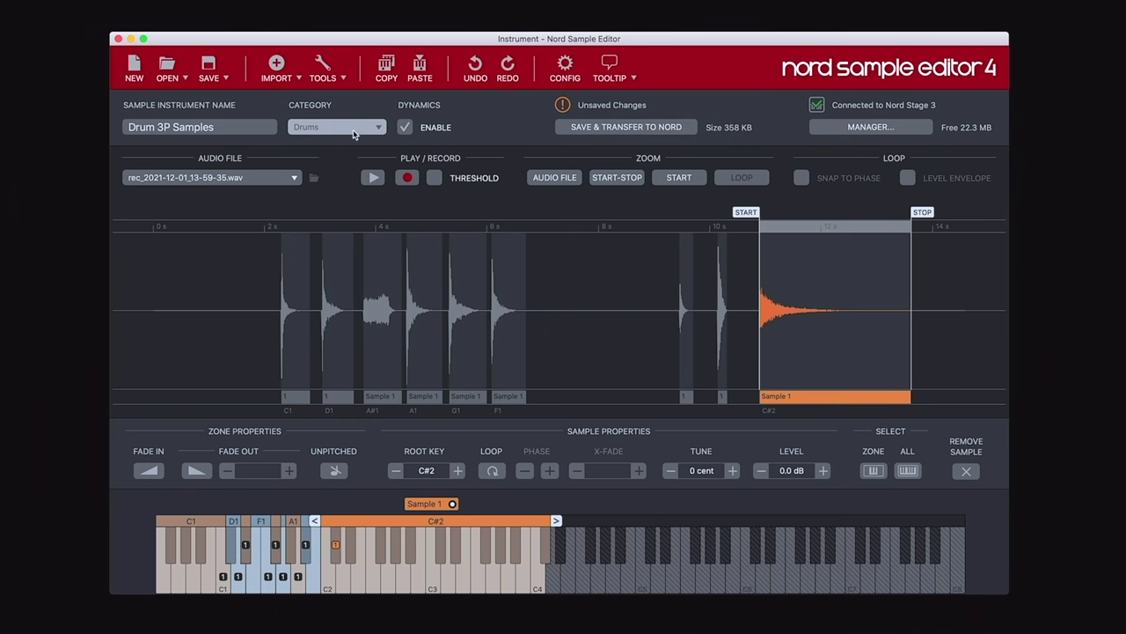
left_click(620, 128)
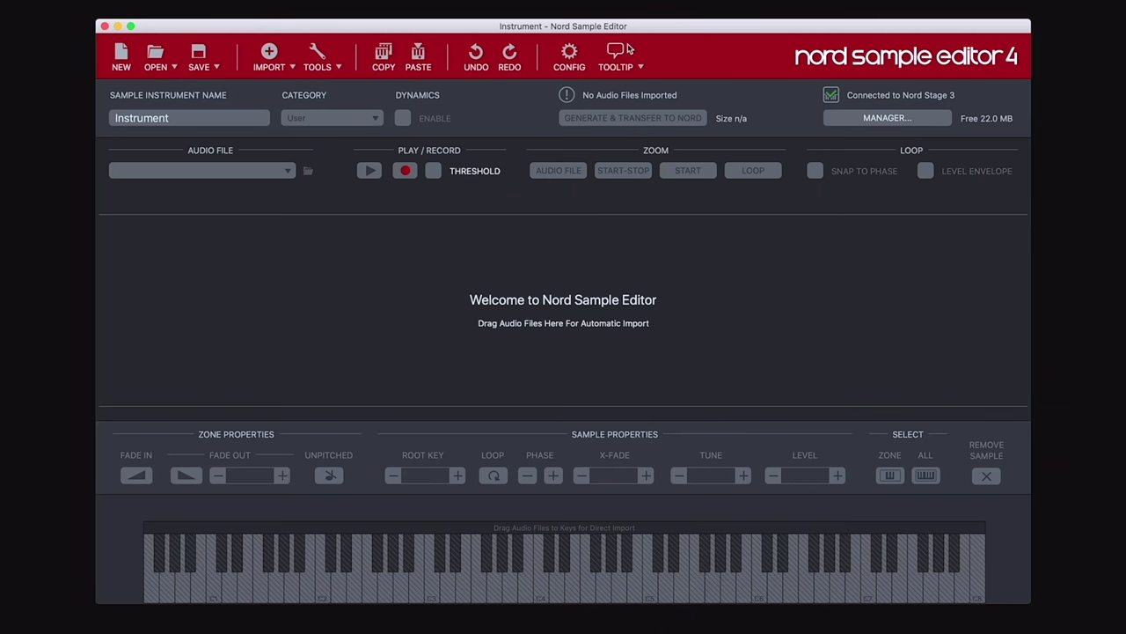
Step: Review the audio input settings in the configuration, including the mono option, and accept them
left_click(570, 55)
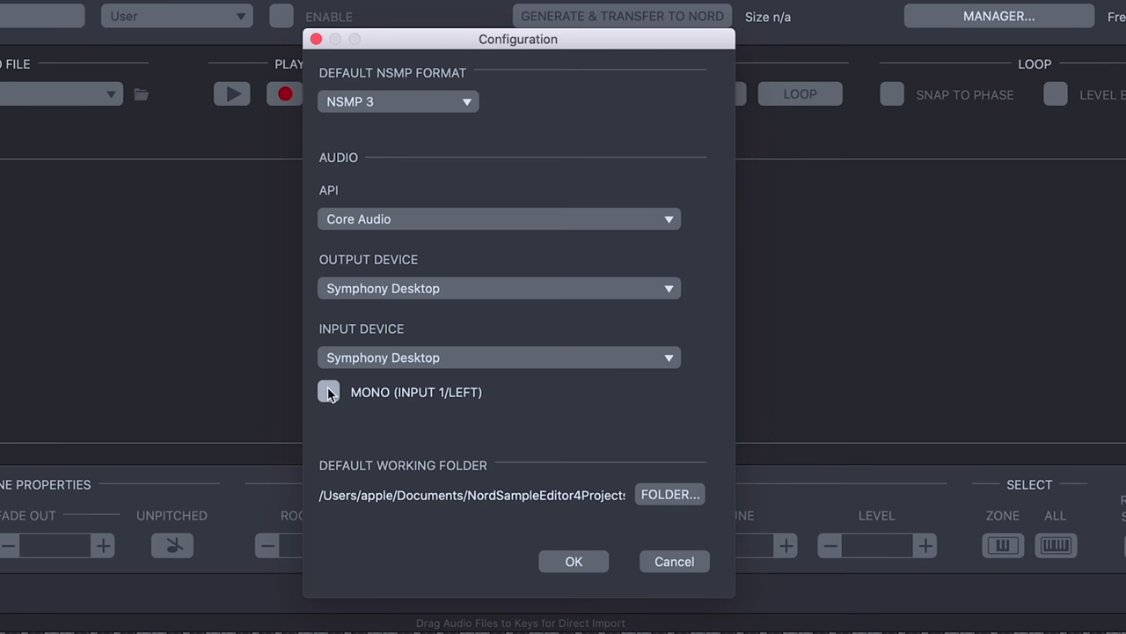
left_click(574, 561)
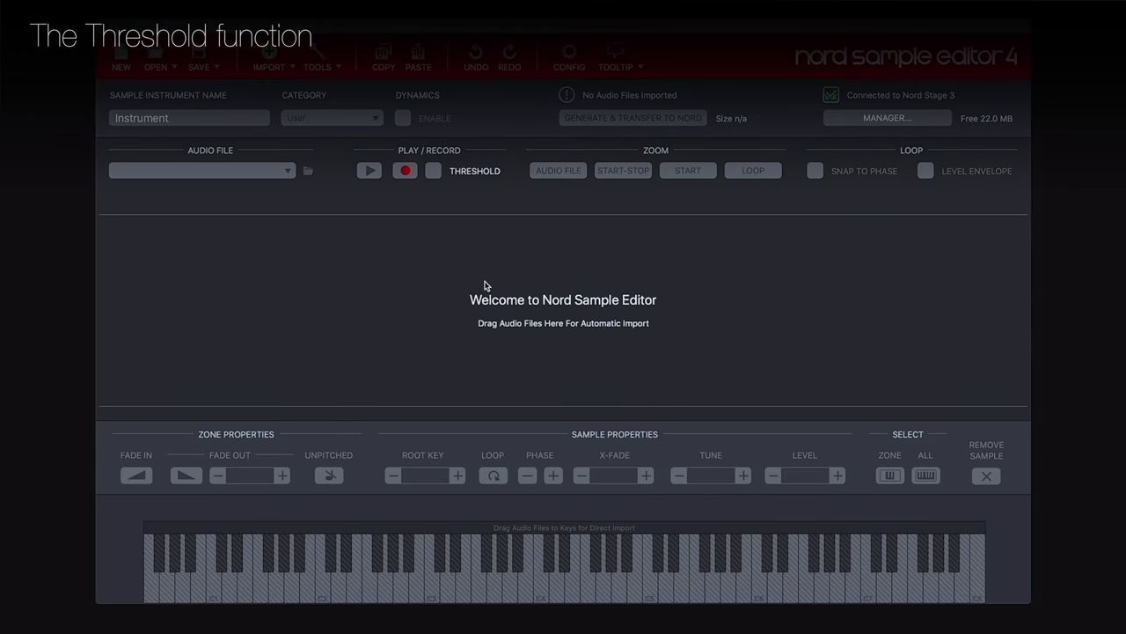
Step: Enable the recording threshold, set it to about -25.3 dB, and record a threshold-triggered audio file
left_click(433, 171)
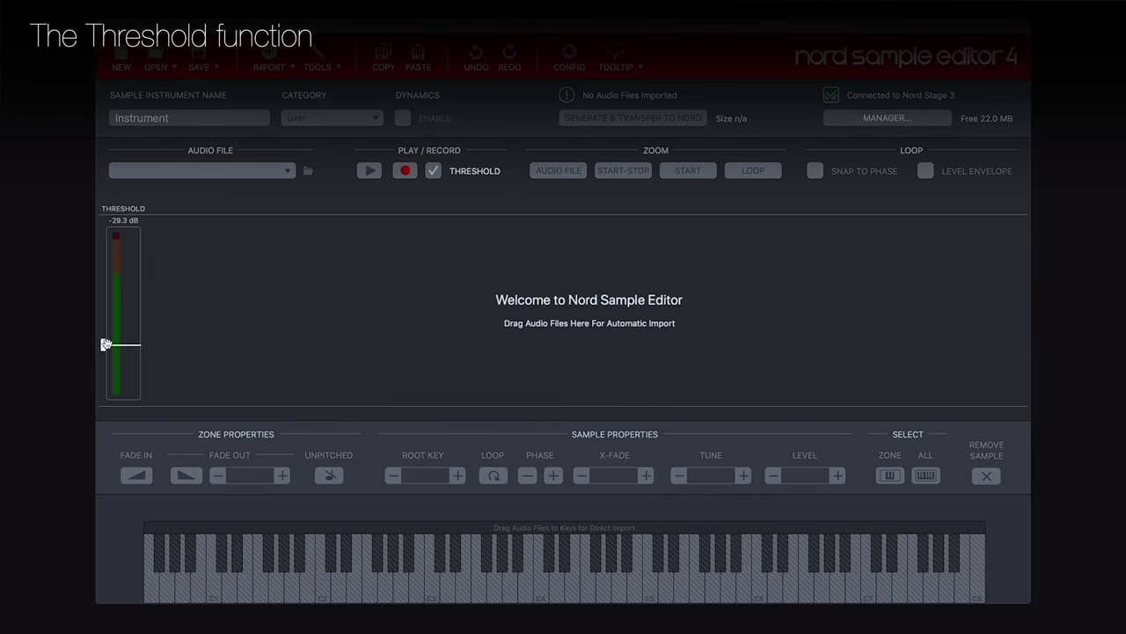
left_click_drag(104, 344, 108, 341)
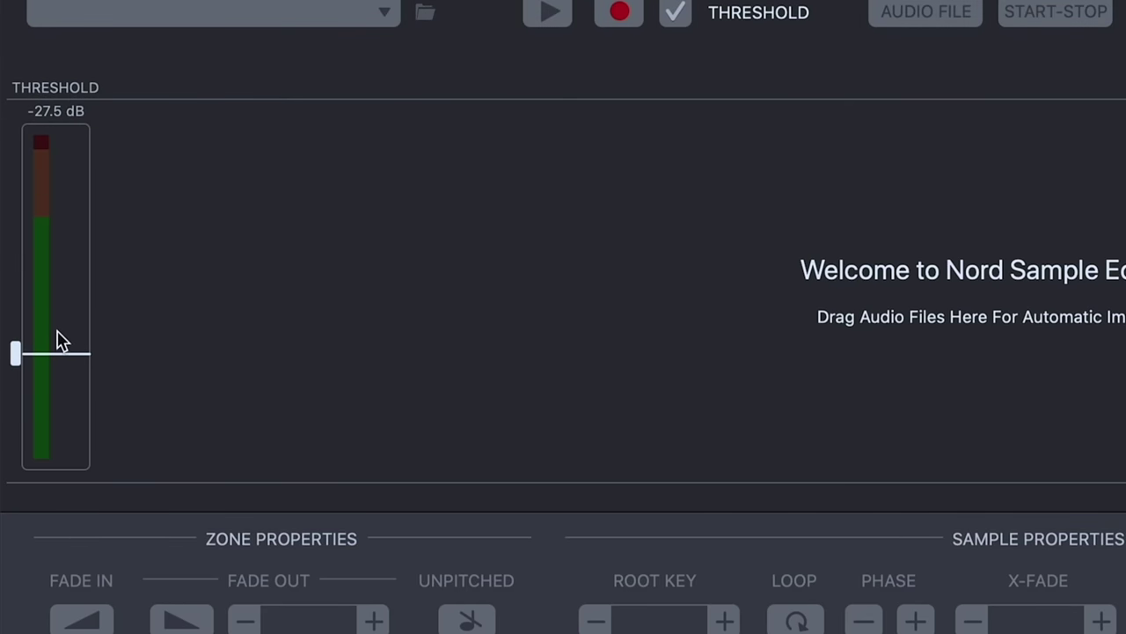
left_click_drag(18, 352, 16, 351)
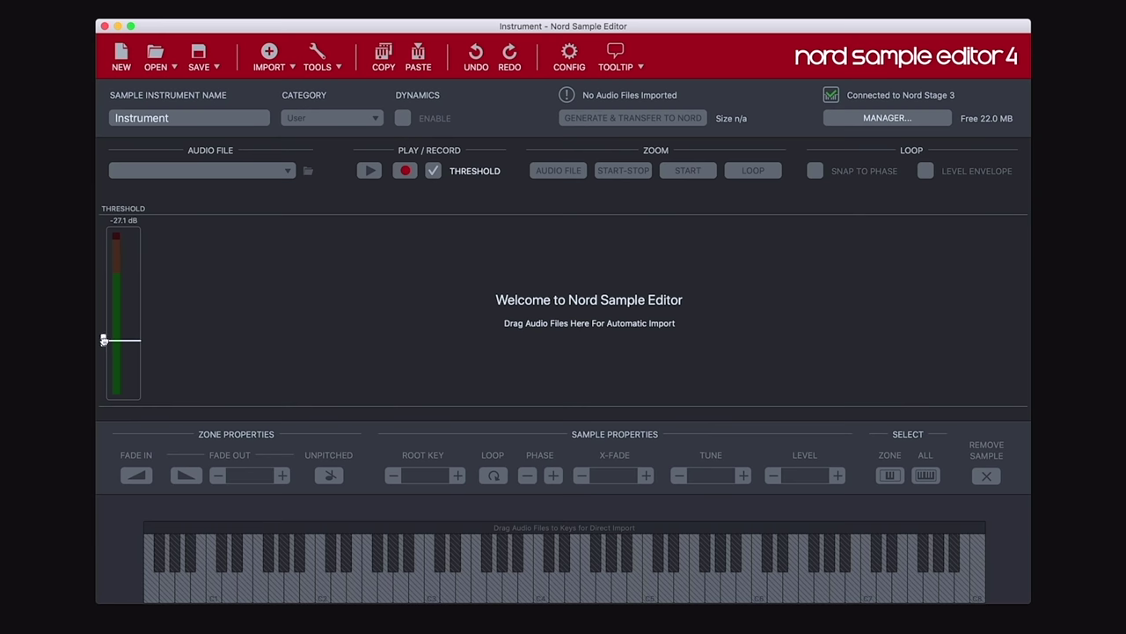
left_click(405, 172)
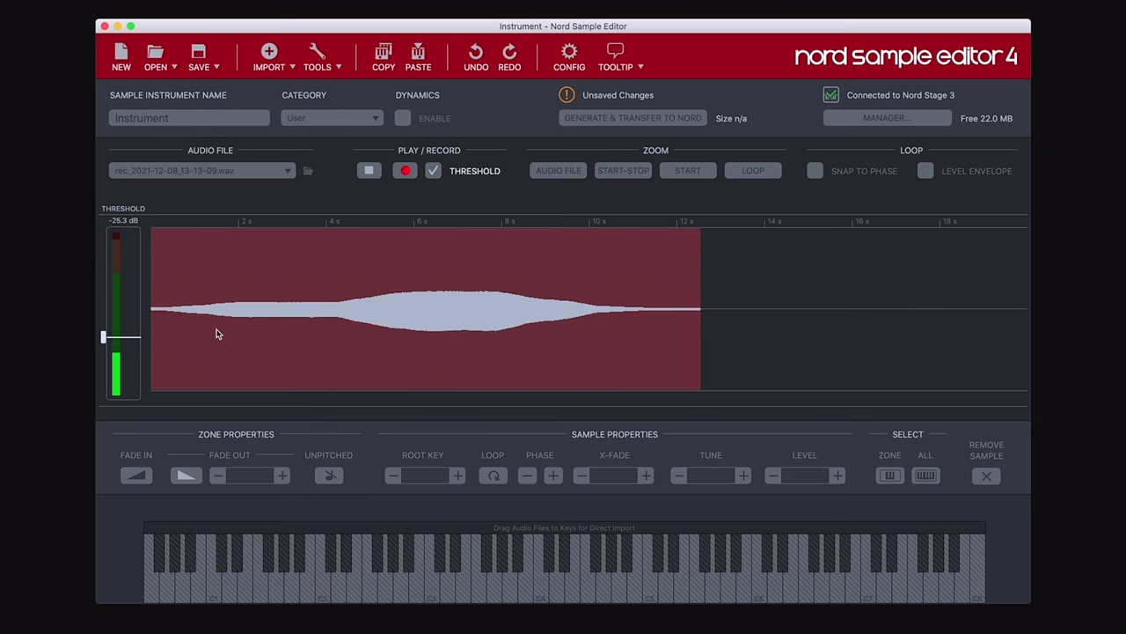
left_click(370, 170)
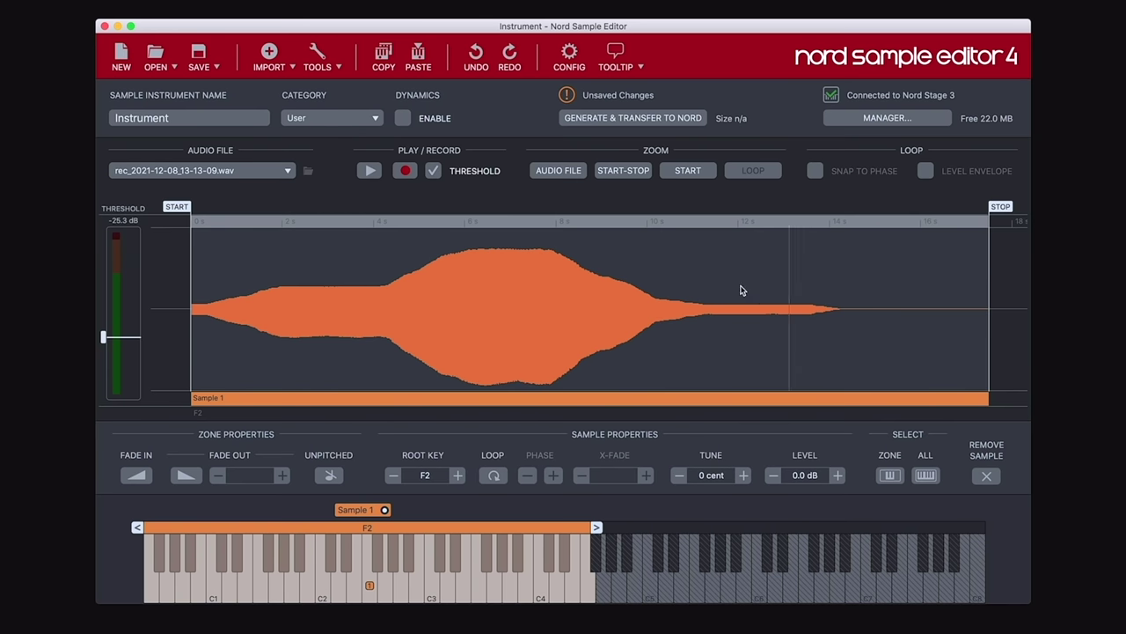
Step: Start a new instrument without saving the current project, and record a long take of separate notes with the threshold enabled
left_click(122, 54)
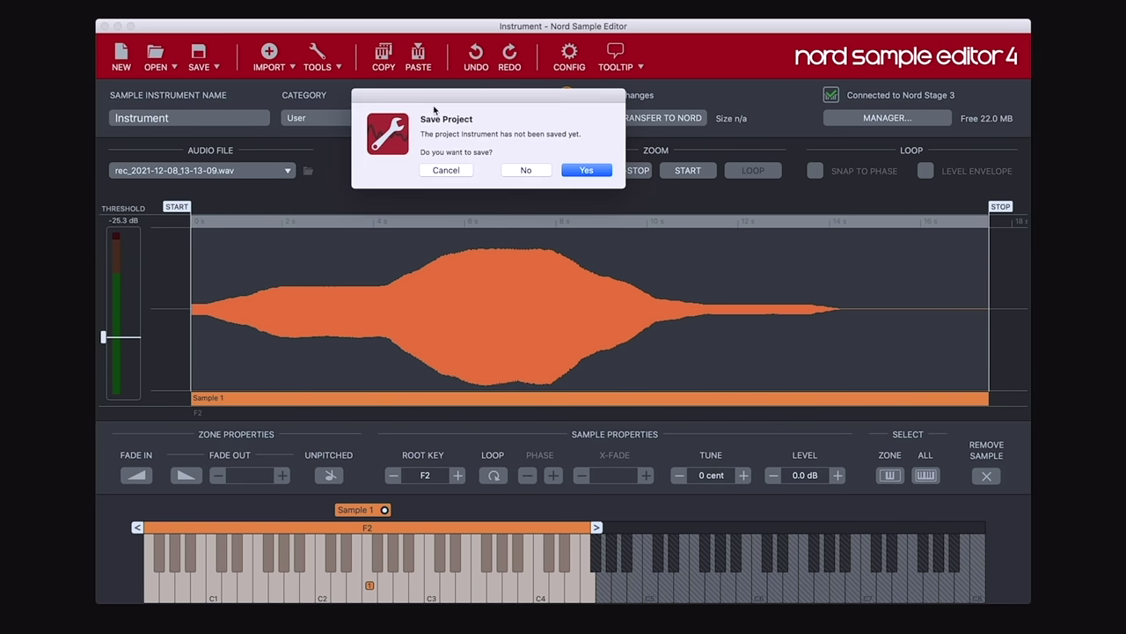
left_click(529, 170)
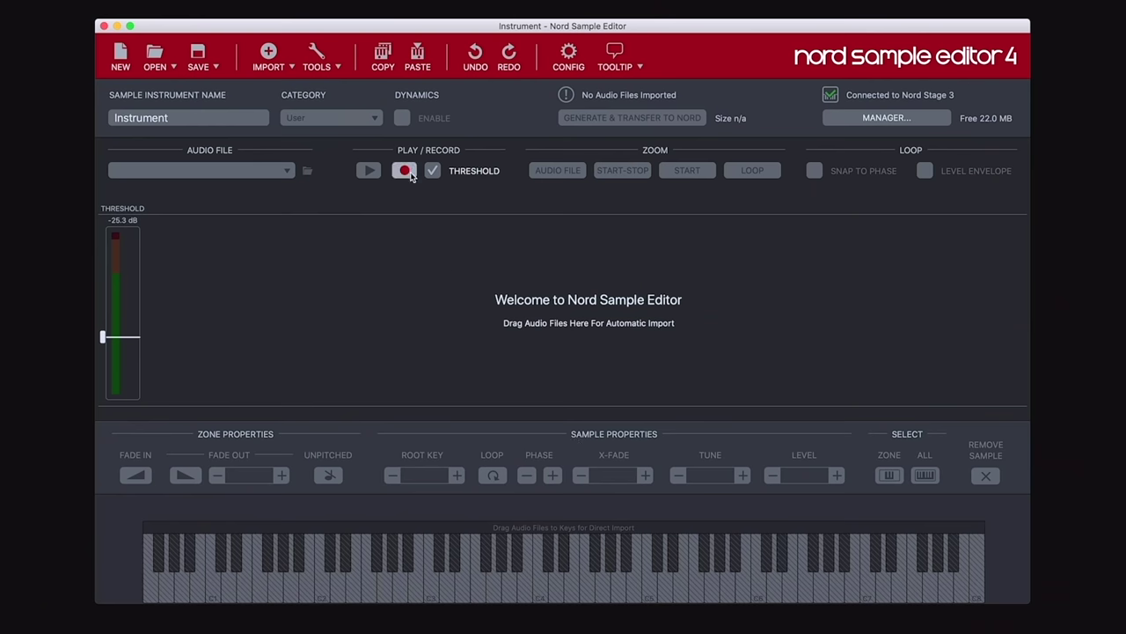
left_click(405, 171)
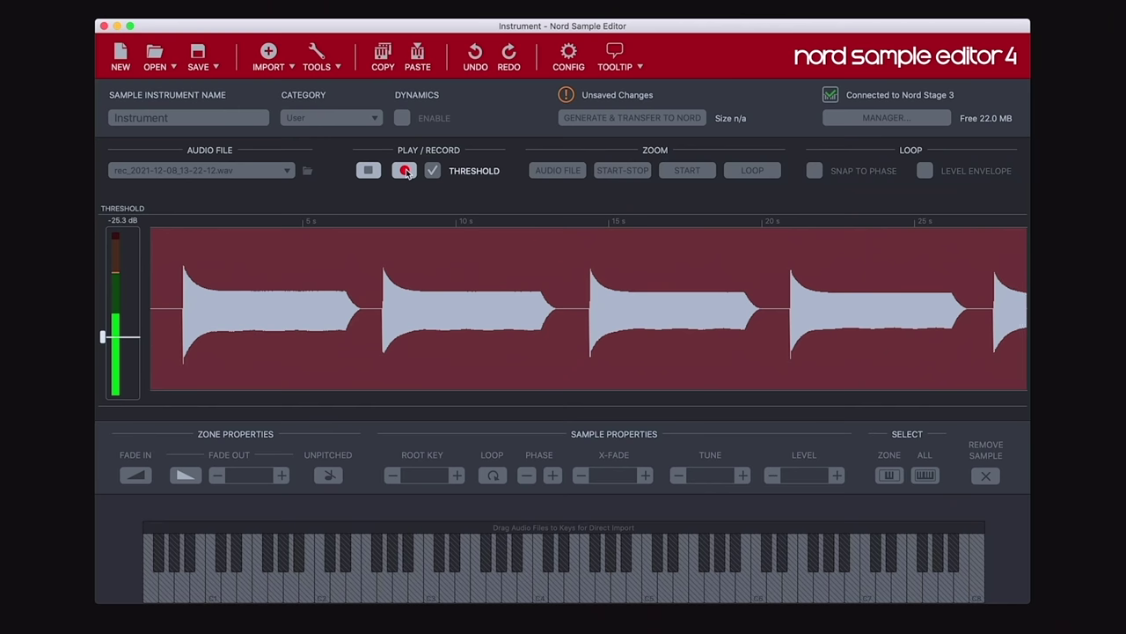
left_click(406, 171)
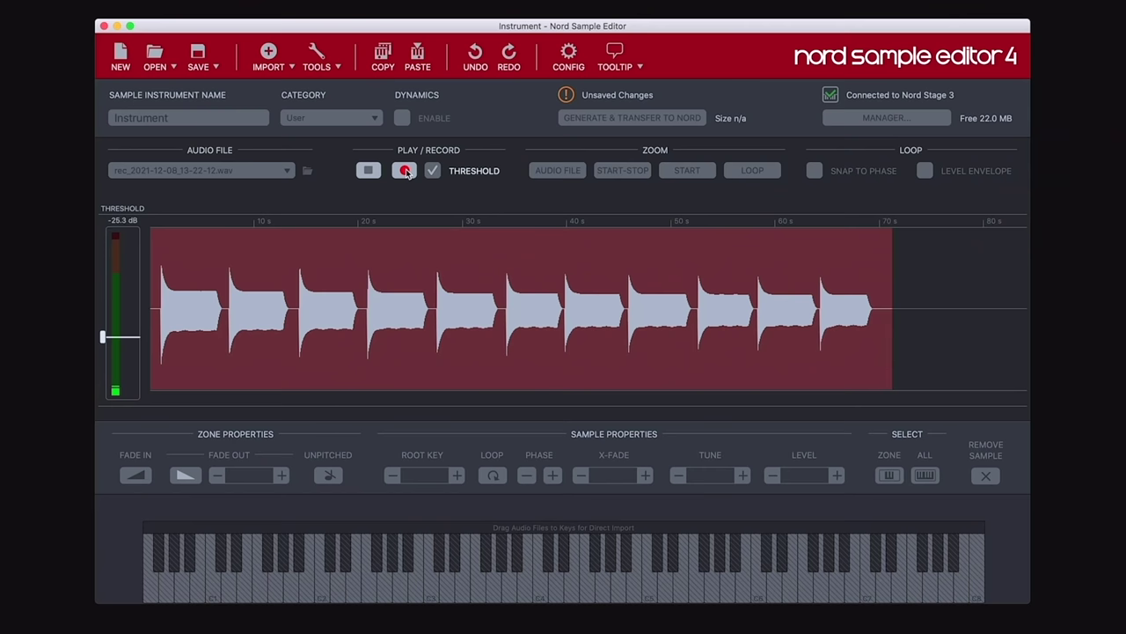
left_click(405, 171)
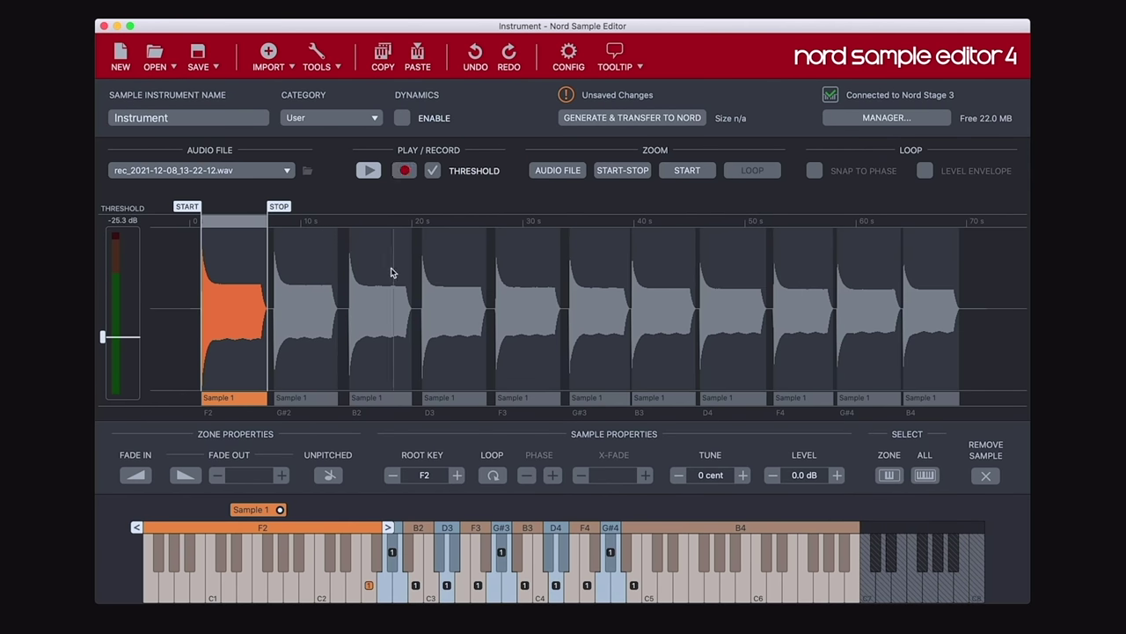
Step: Examine the samples split from the recording and how they are mapped across the keyboard, from F2 up to B3
left_click(307, 318)
left_click(387, 314)
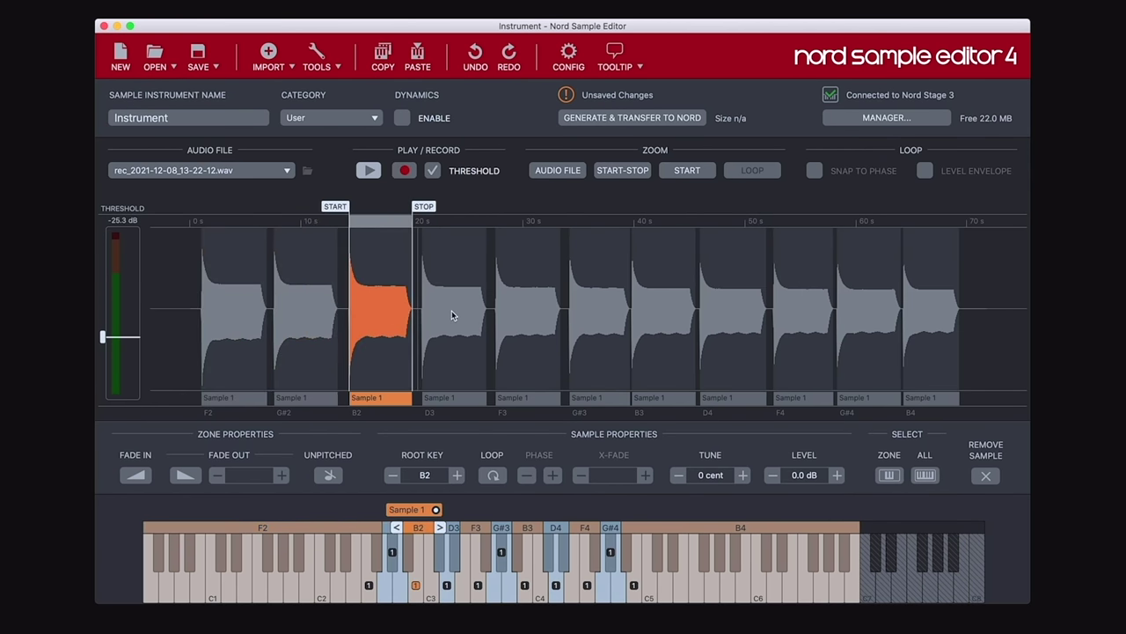
left_click(452, 309)
left_click(528, 312)
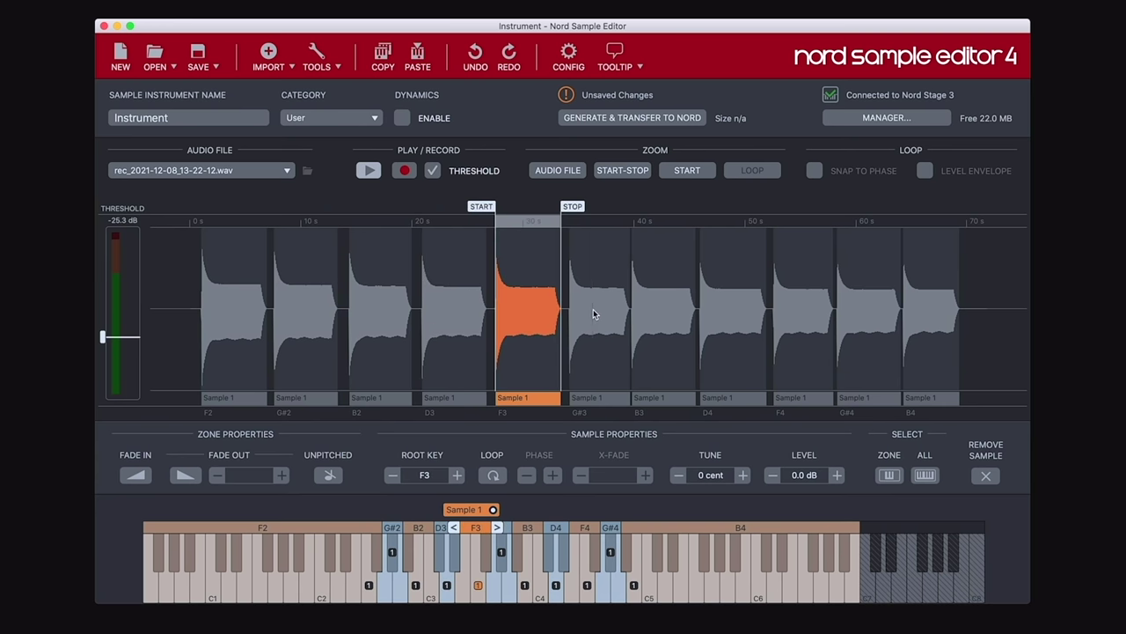
left_click(594, 312)
left_click(654, 313)
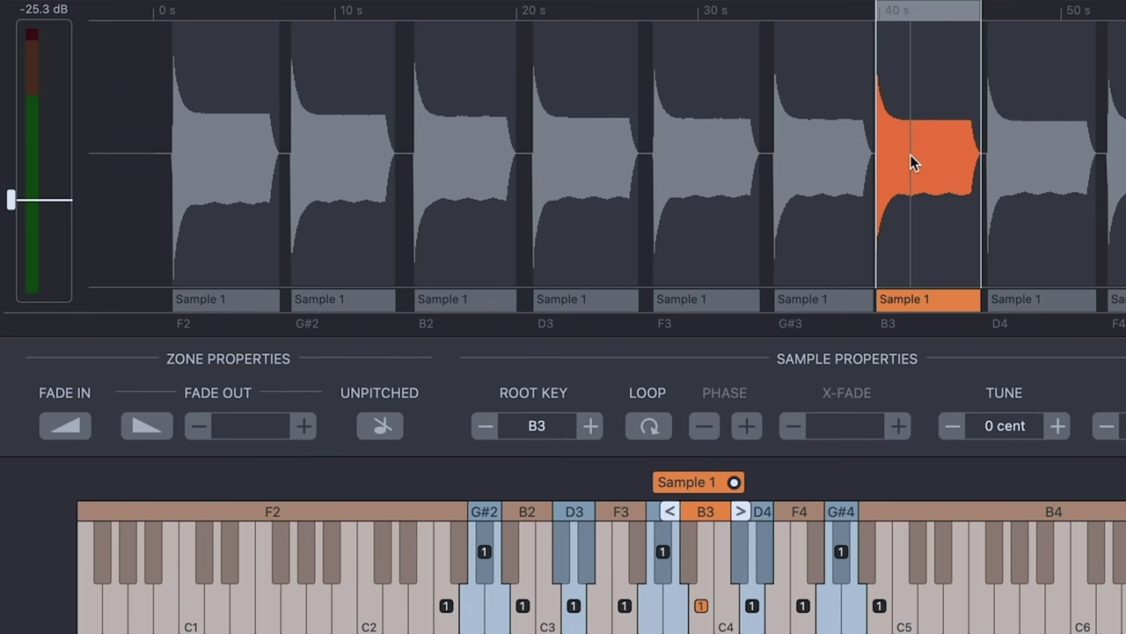
left_click_drag(446, 607, 570, 609)
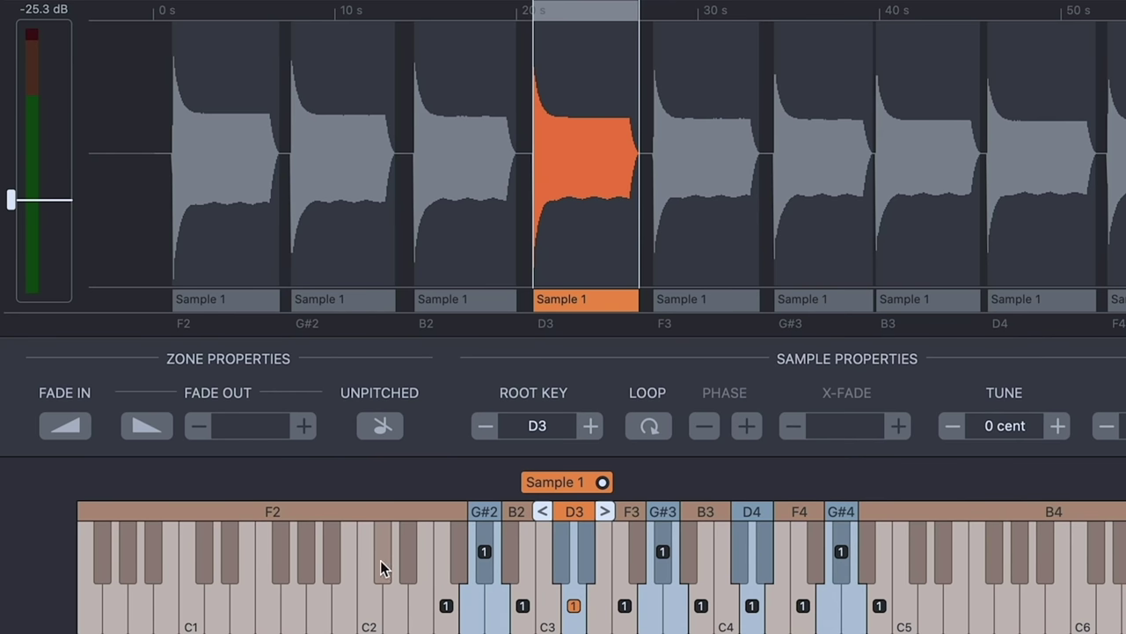
left_click(436, 513)
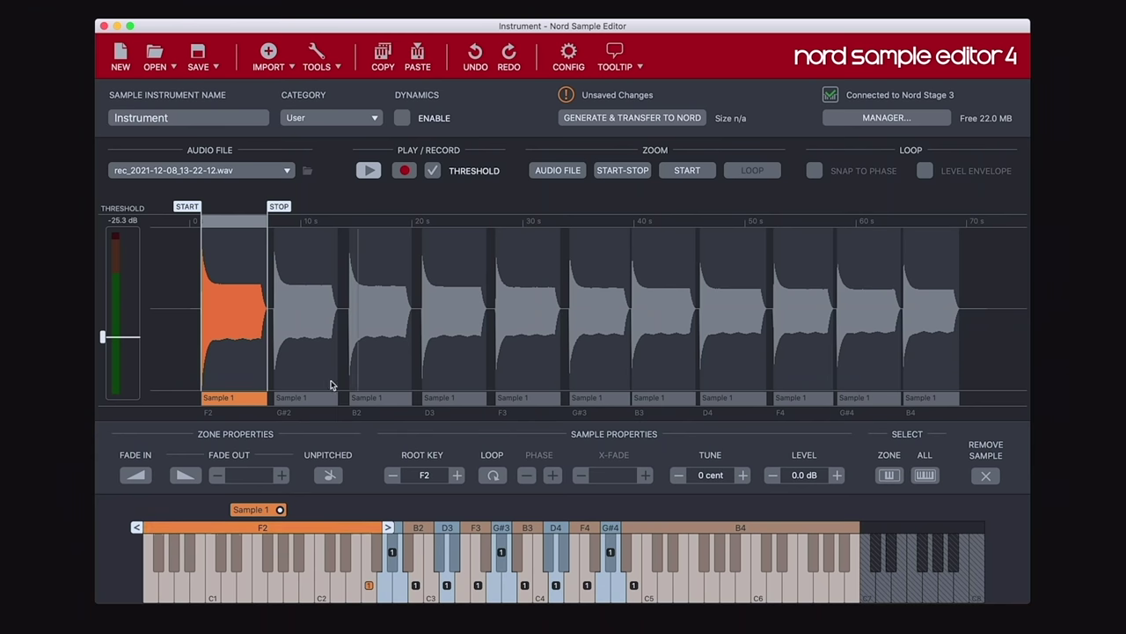
Step: Play back the recorded G#2 sample
left_click(298, 318)
key("space")
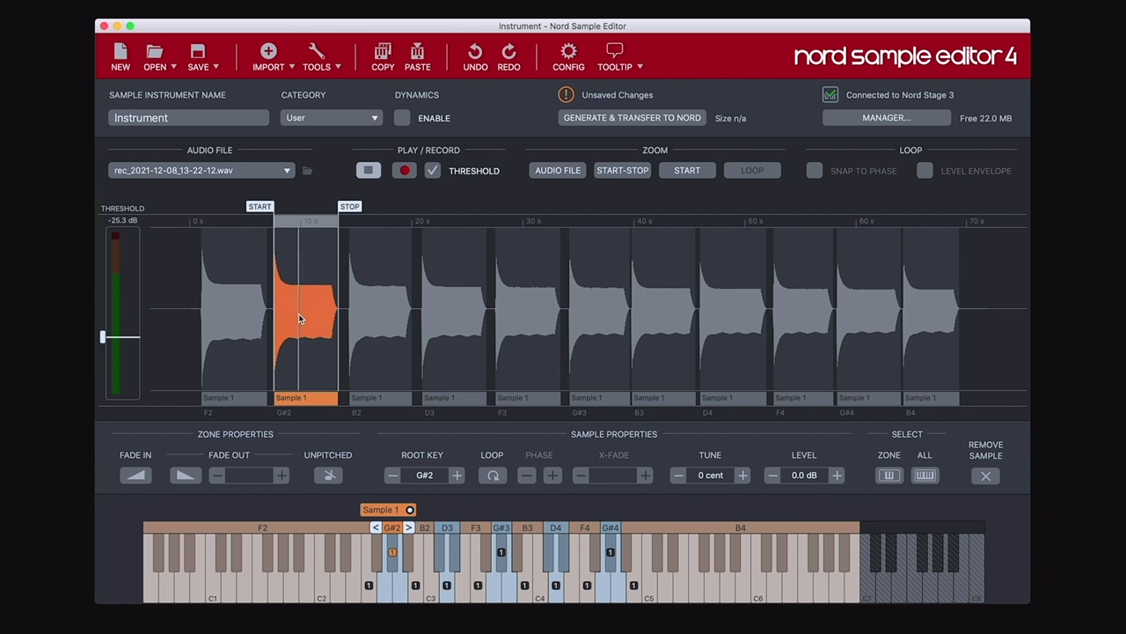
key("space")
left_click(369, 170)
left_click(369, 171)
Step: Name the sample instrument "MS10" and set its category to Synth Classic
left_click_drag(196, 118, 110, 118)
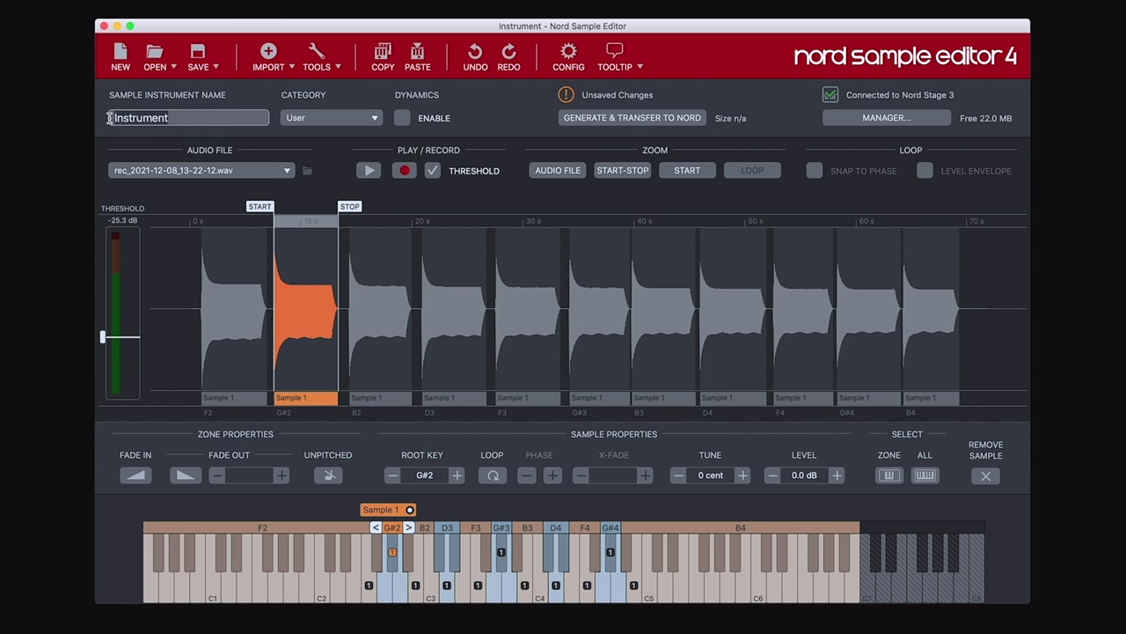
type("MS10")
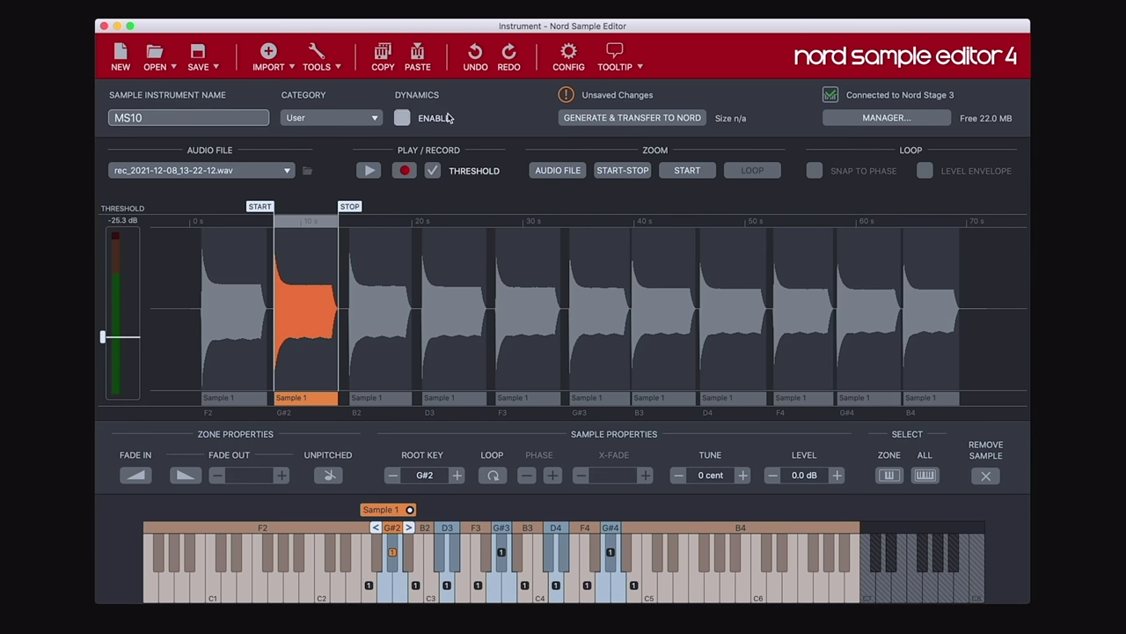
left_click(377, 121)
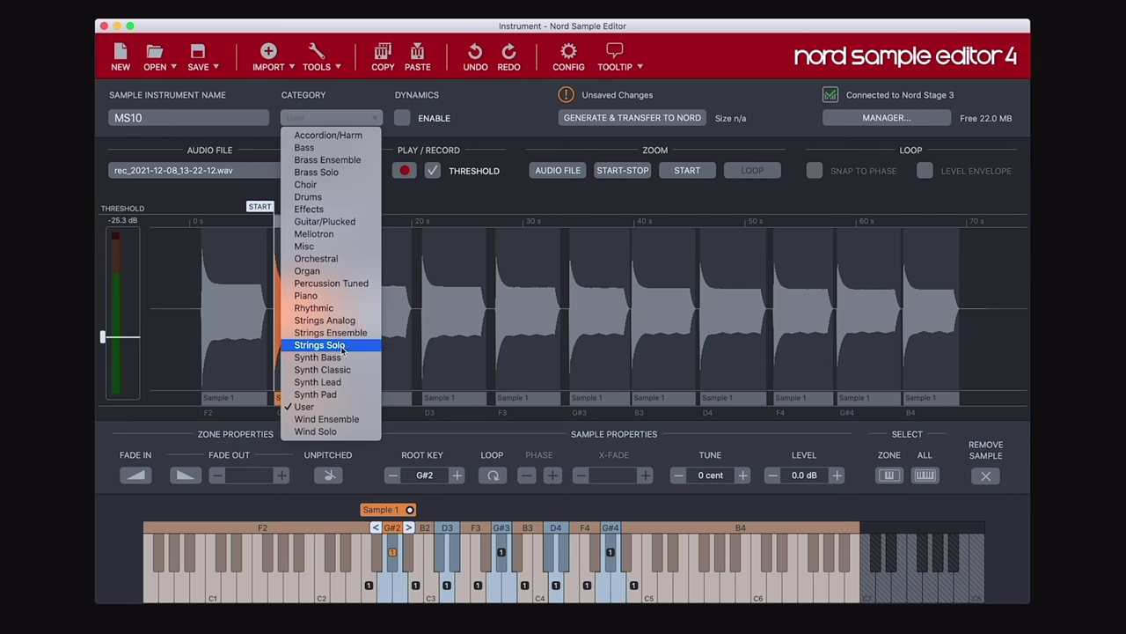
left_click(344, 371)
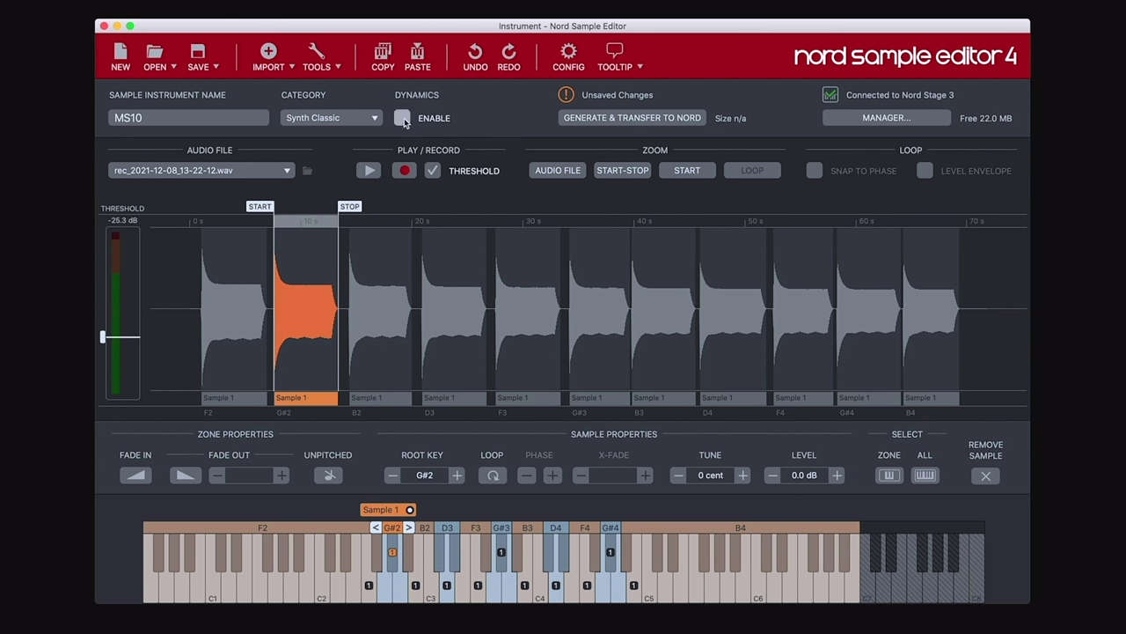
Step: Enable dynamics for the MS10 instrument and save the project as MS10.nsmpproj in the NordSampleEditor4Projects folder
left_click(402, 119)
left_click(199, 55)
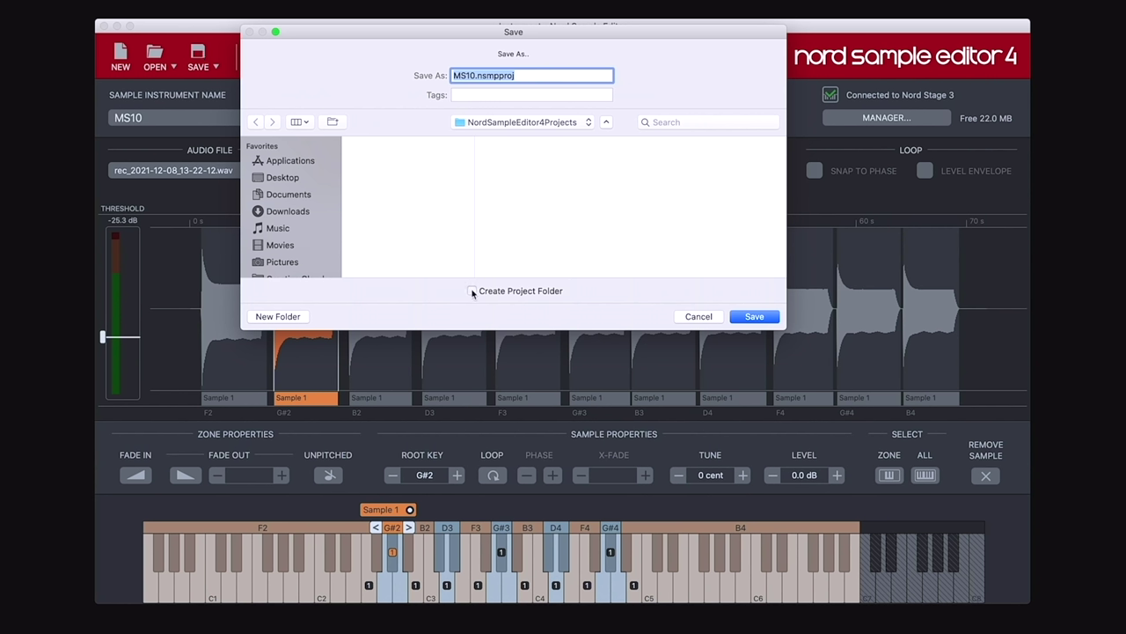
left_click(754, 316)
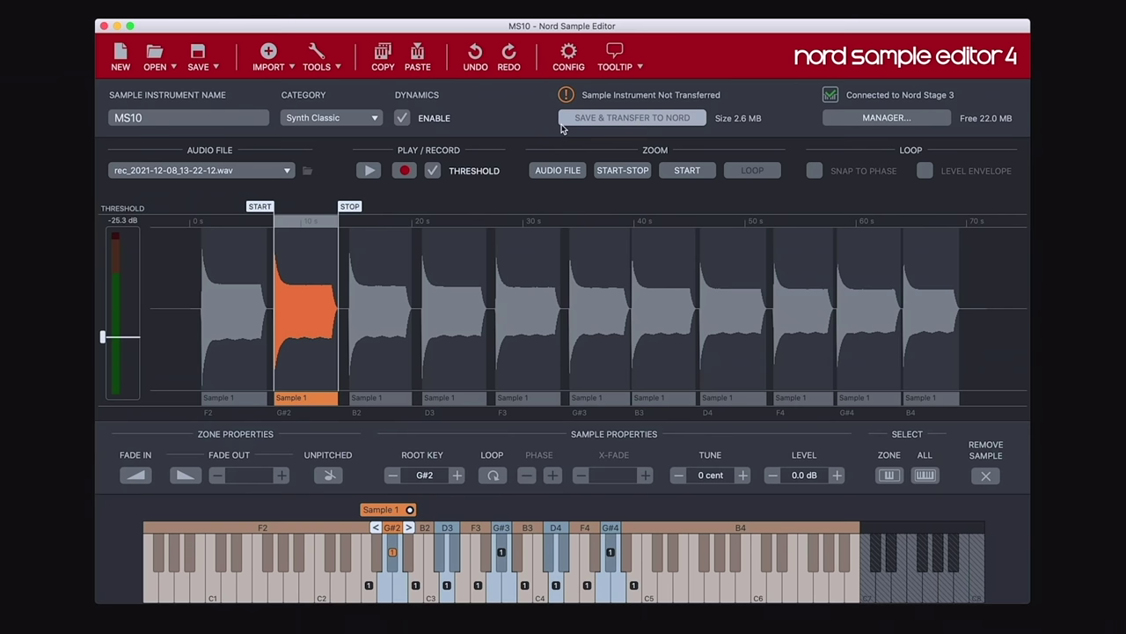
Step: Look through the D3, F3 and G#3 samples in the recording
left_click(460, 302)
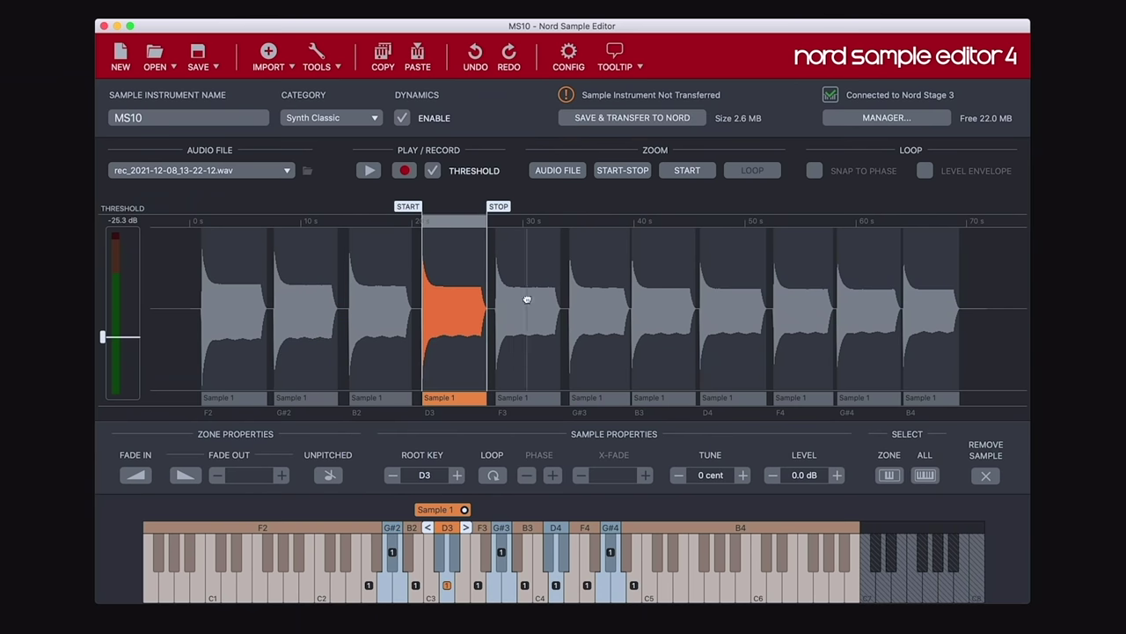
left_click(522, 299)
left_click(590, 300)
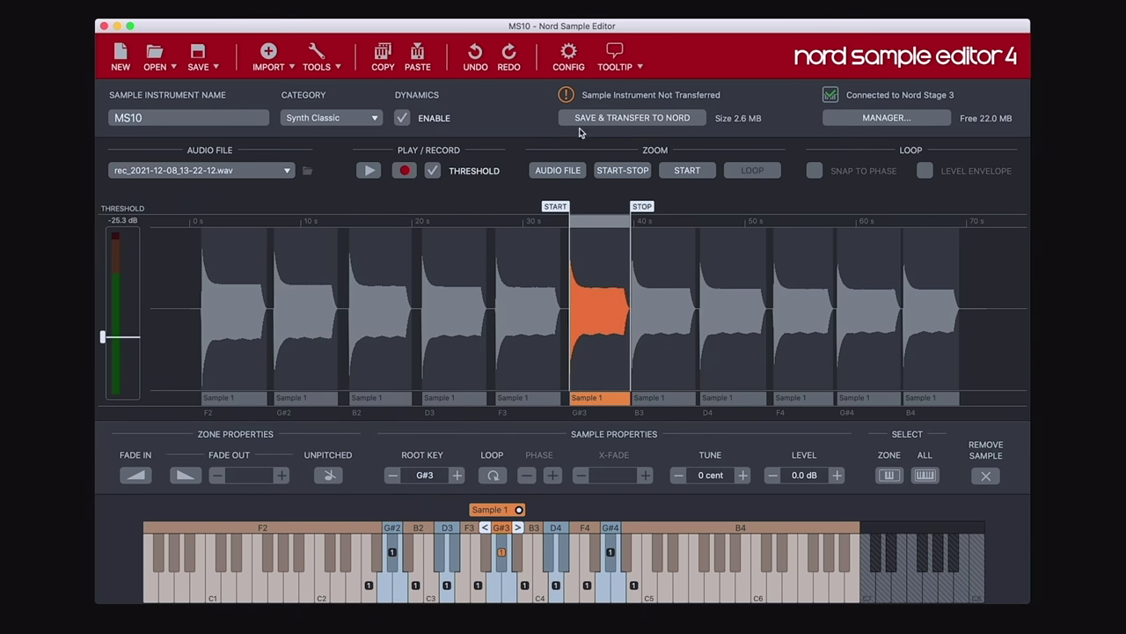
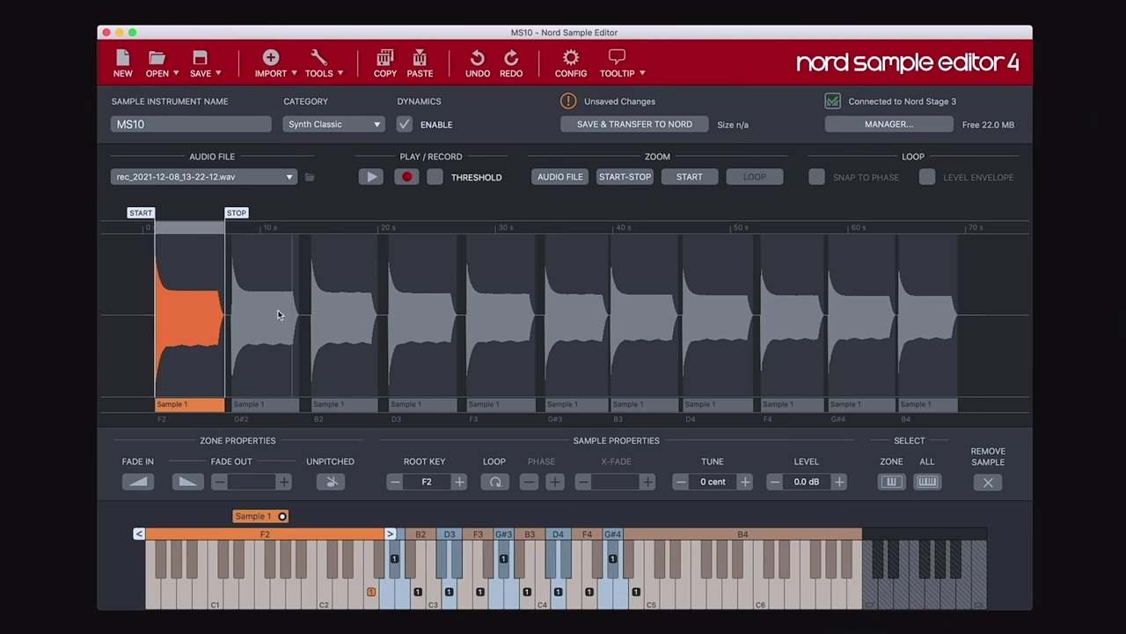
Step: Turn on looping for the F2 sample, the first one in the recording
left_click(260, 324)
left_click(193, 324)
left_click(496, 482)
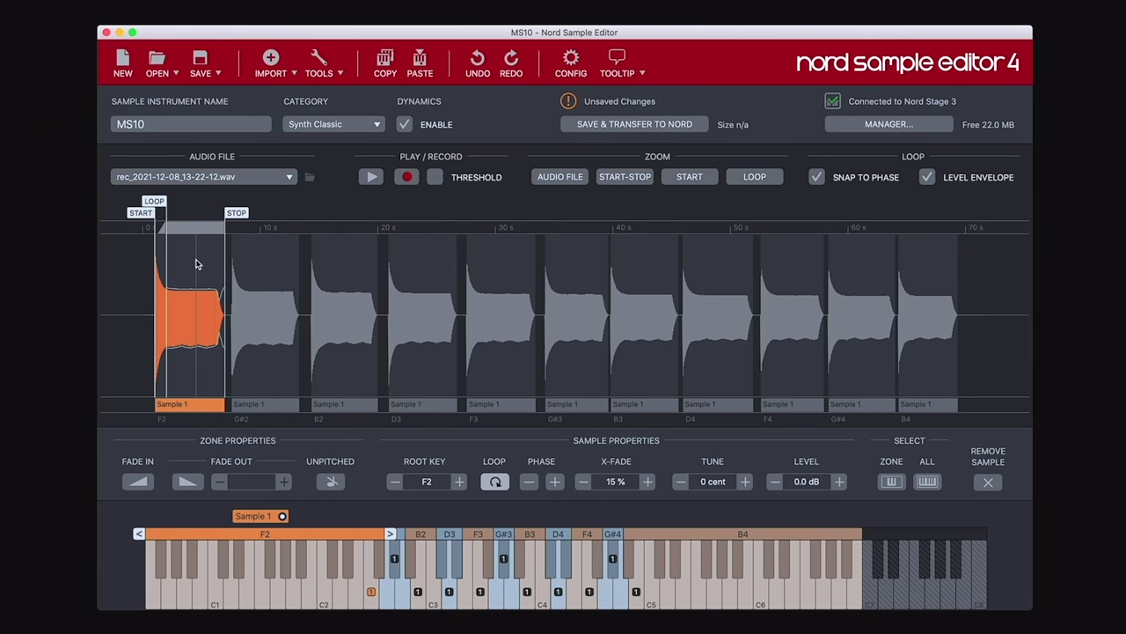
Step: Examine the looped F2 sample across its start-stop range, around its start point, and at closer and wider magnifications
left_click(622, 183)
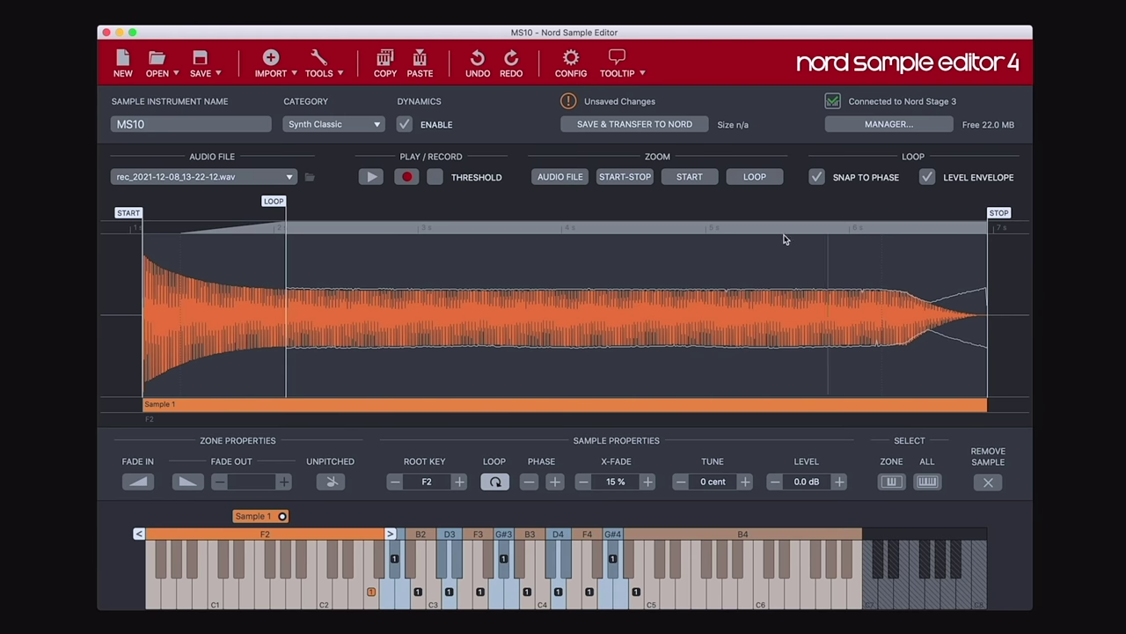
left_click(693, 177)
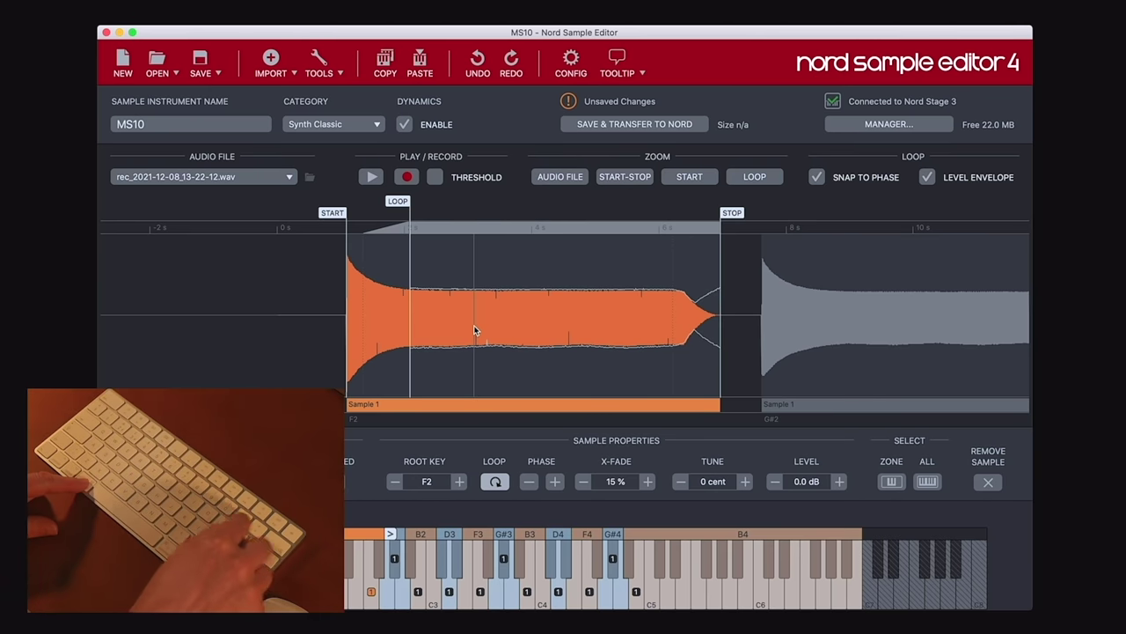
key("Up")
key("Up")
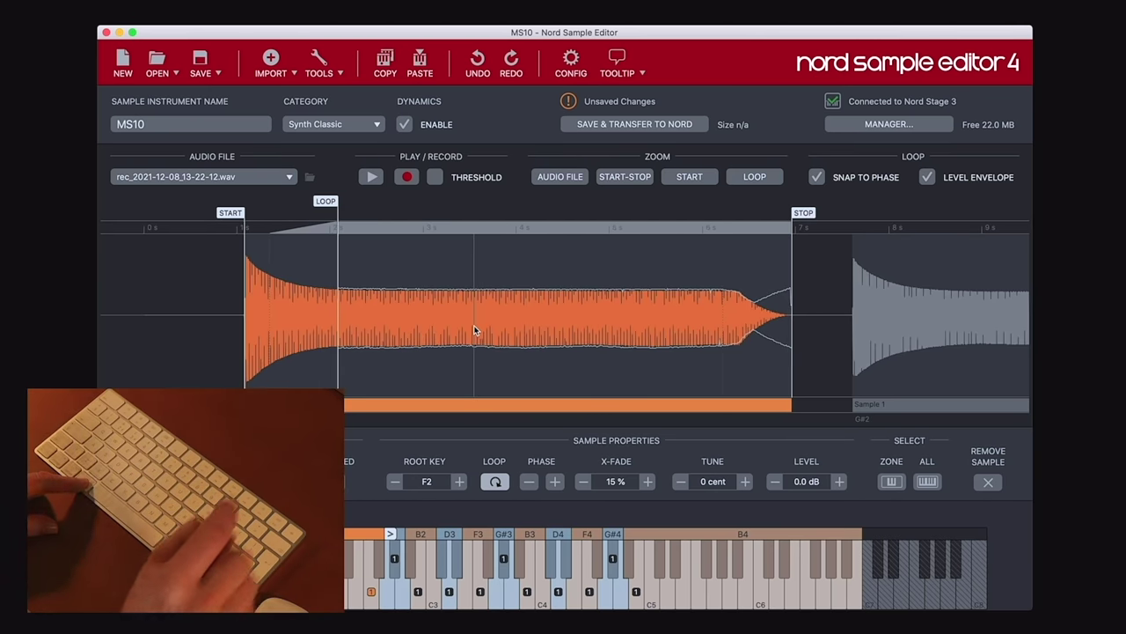
key("Down")
key("Down")
key("Down")
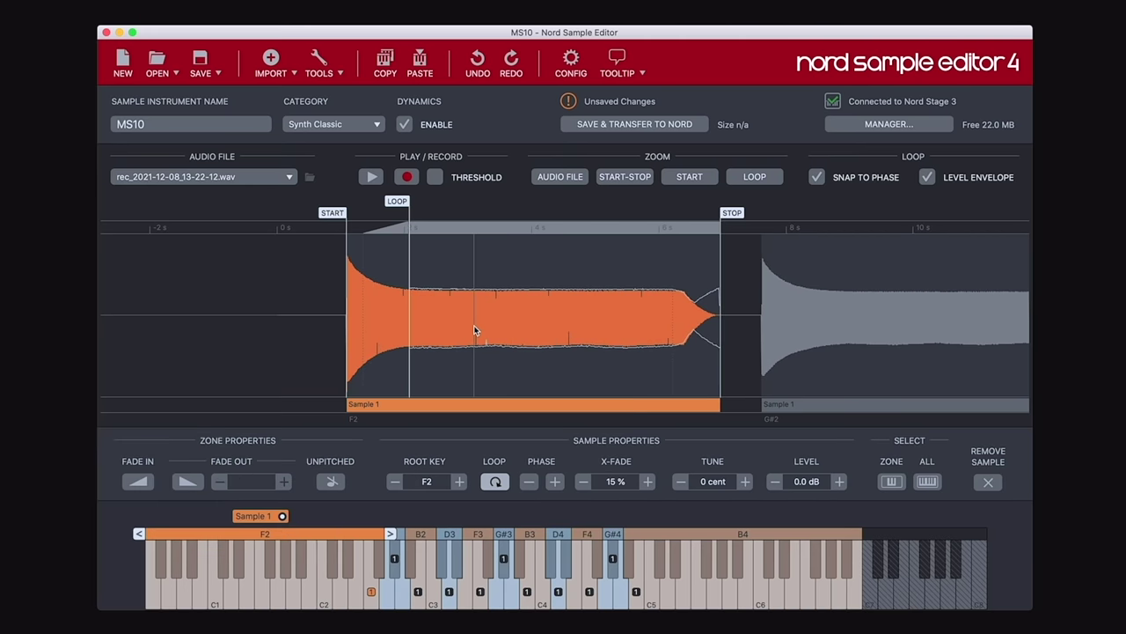
Step: Move the F2 sample's loop point back to its start, shorten its stop point to about 2.1 s, and play the loop
mouse_move(396, 202)
left_mouse_down()
mouse_move(440, 202)
mouse_move(410, 204)
left_mouse_up()
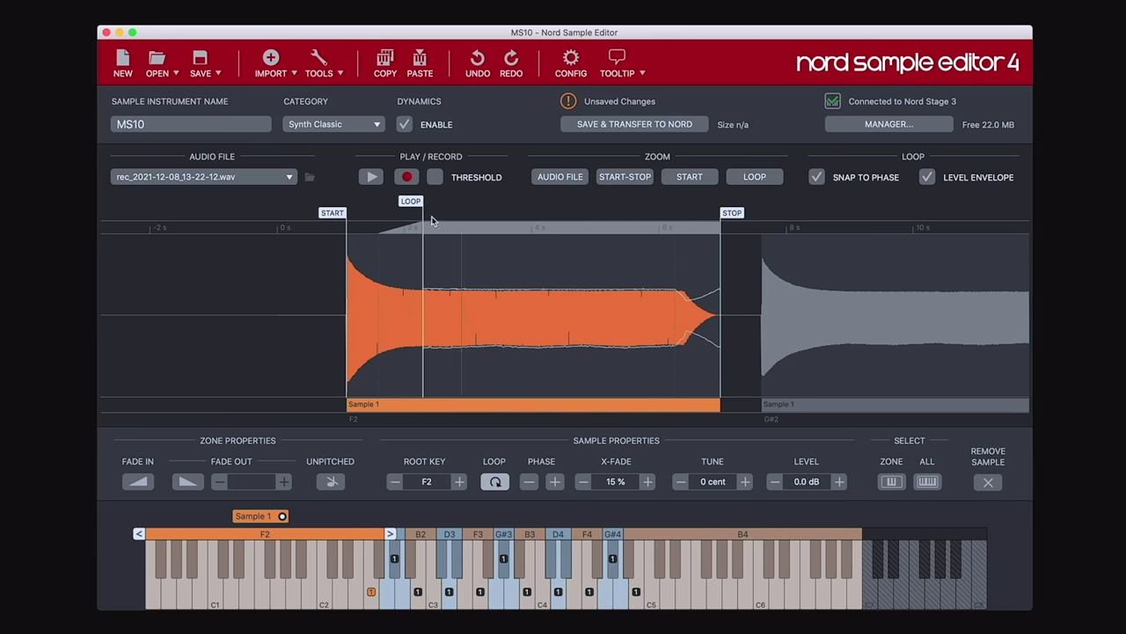
left_click_drag(411, 202, 340, 352)
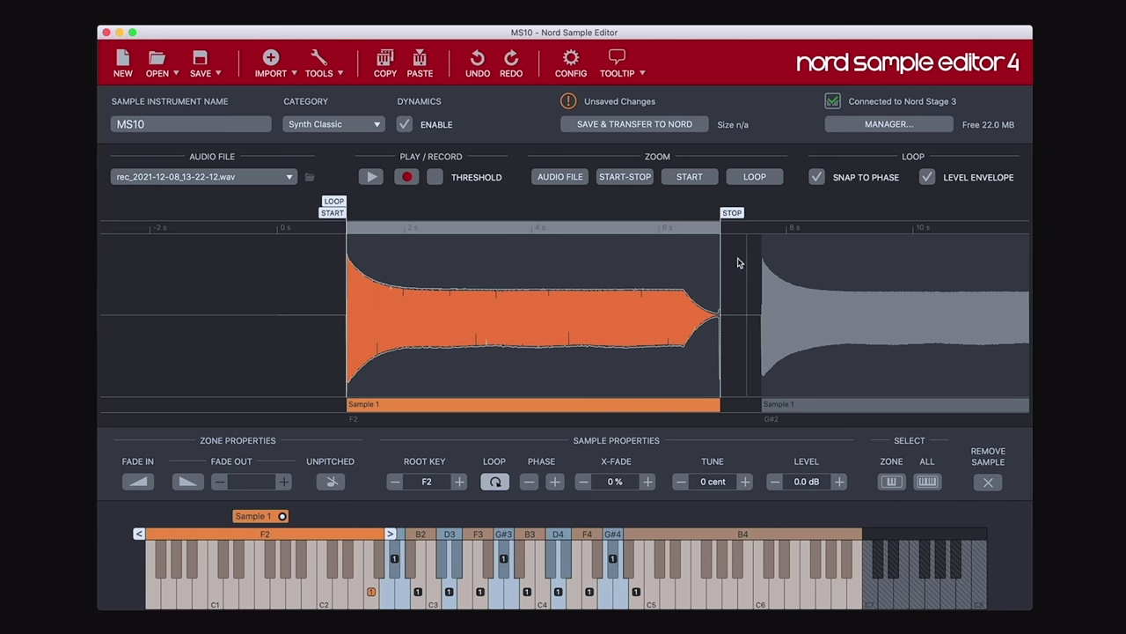
left_click_drag(732, 213, 424, 214)
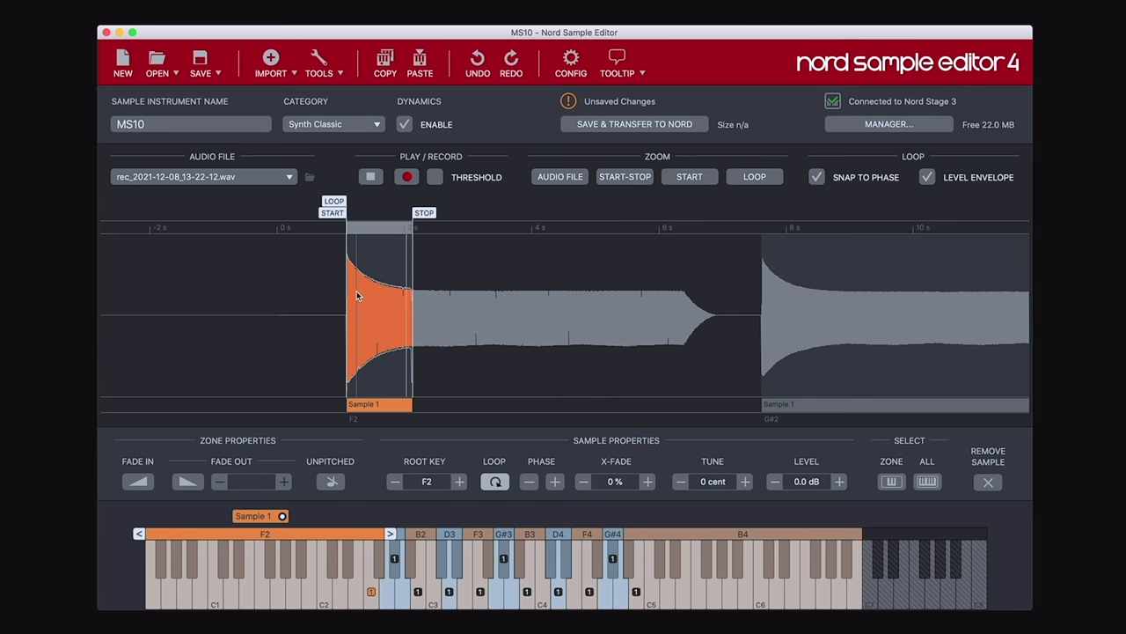
key("space")
Step: Extend the F2 sample's stop point to about 2.9 s and place its loop point at about 1.5 s, toggling Level Envelope to compare
left_click_drag(430, 212, 476, 213)
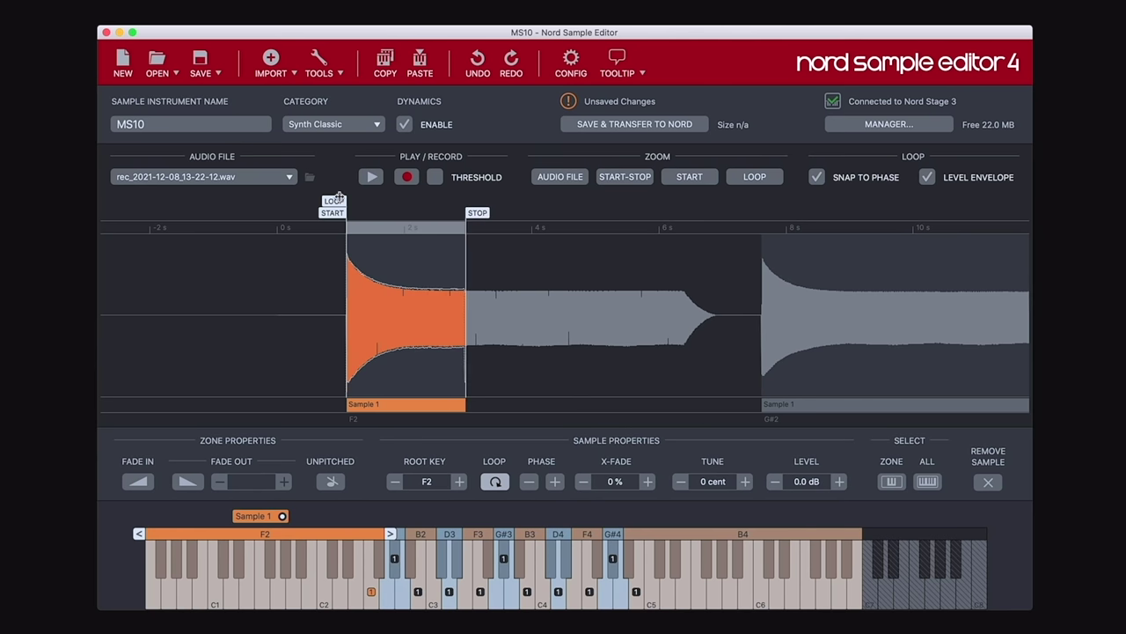
left_click_drag(335, 201, 403, 200)
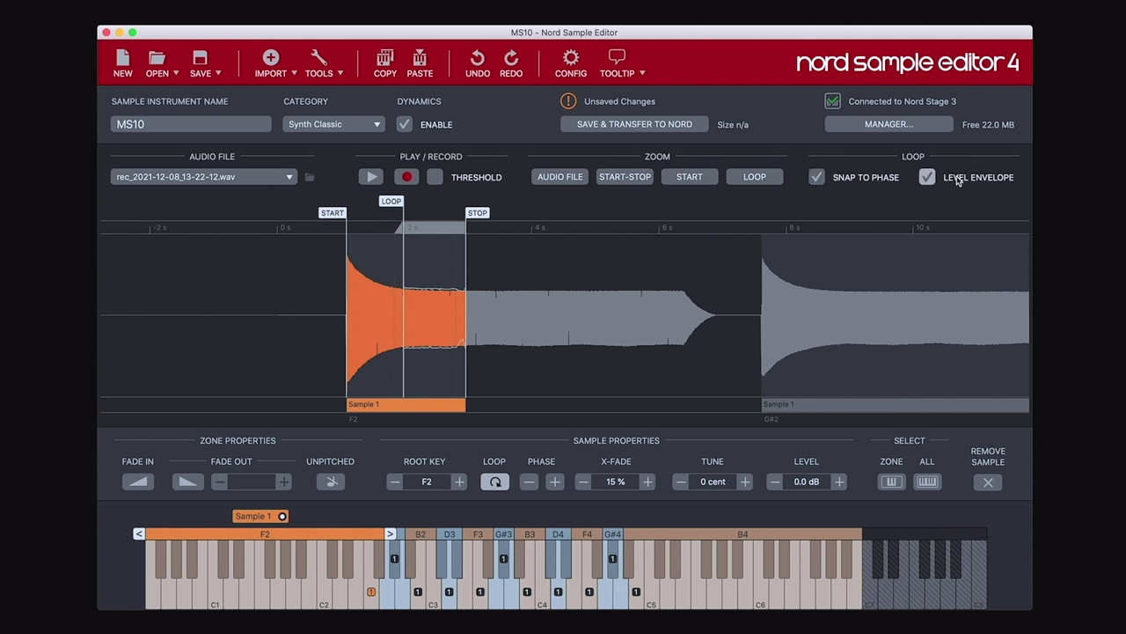
left_click(927, 178)
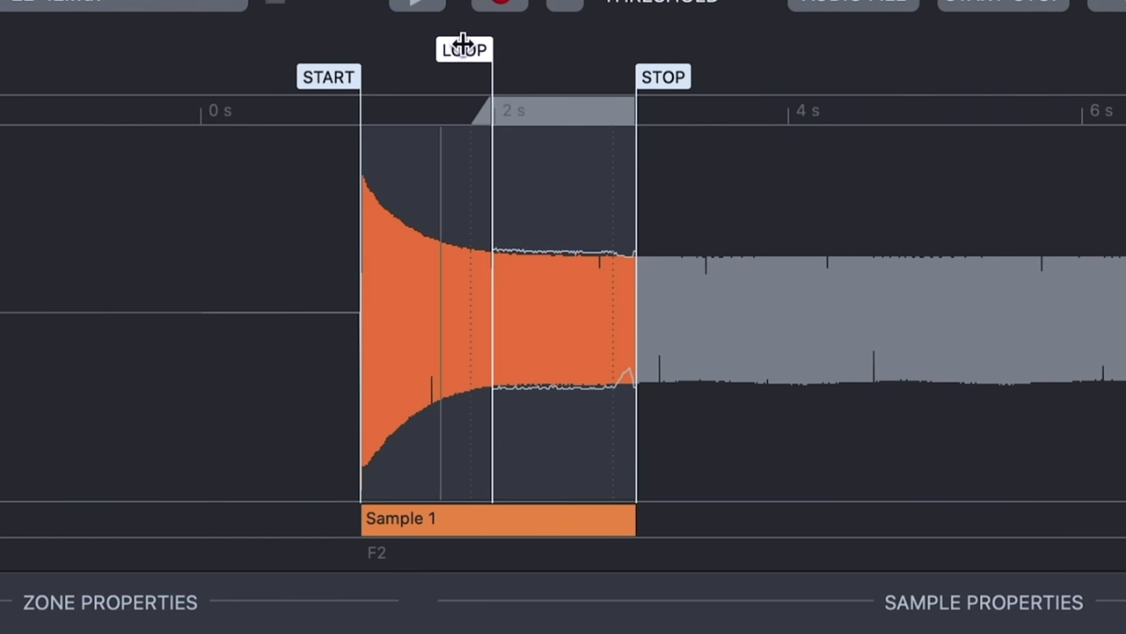
left_click_drag(460, 50, 396, 64)
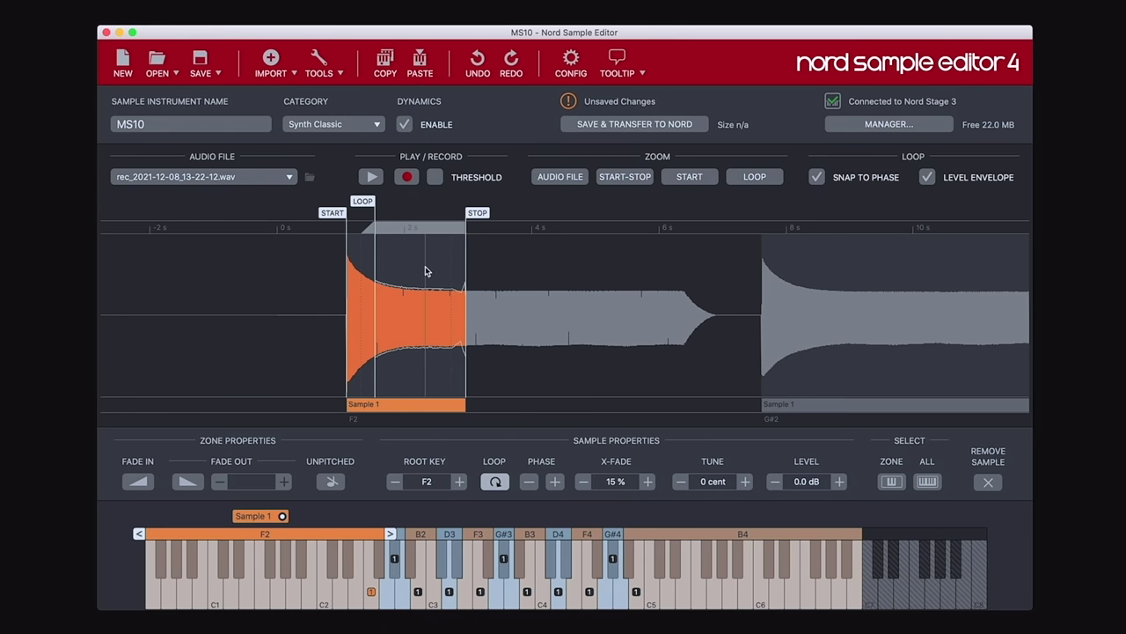
Step: Tighten the F2 sample's loop, with the stop point at about 1650 ms and the loop point at about 1545 ms
left_click_drag(477, 212, 392, 214)
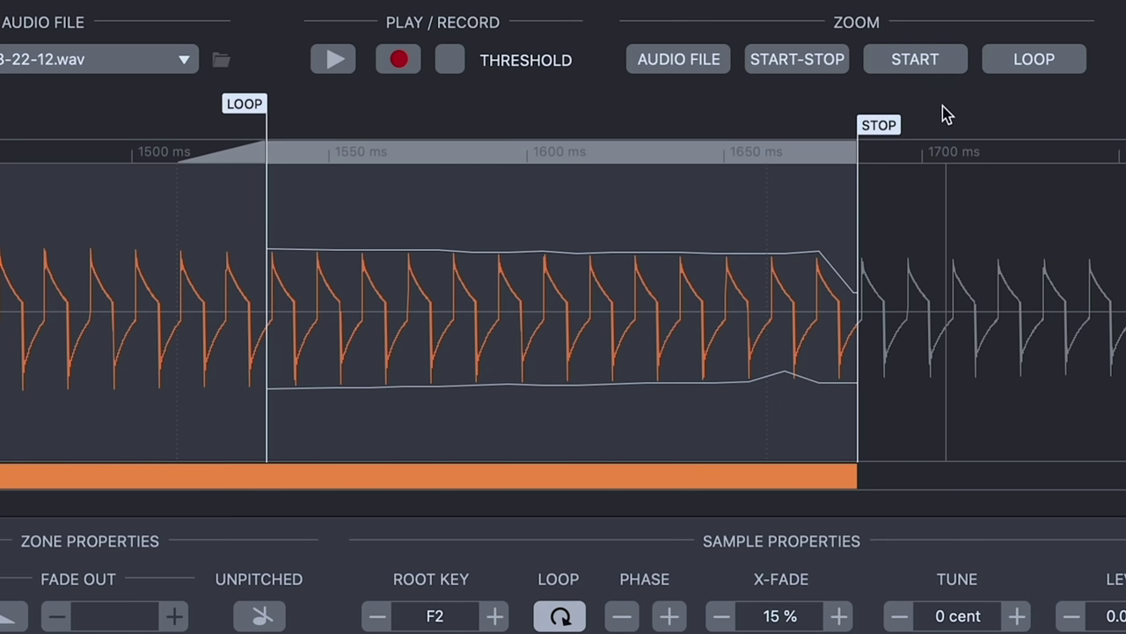
left_click_drag(878, 125, 742, 132)
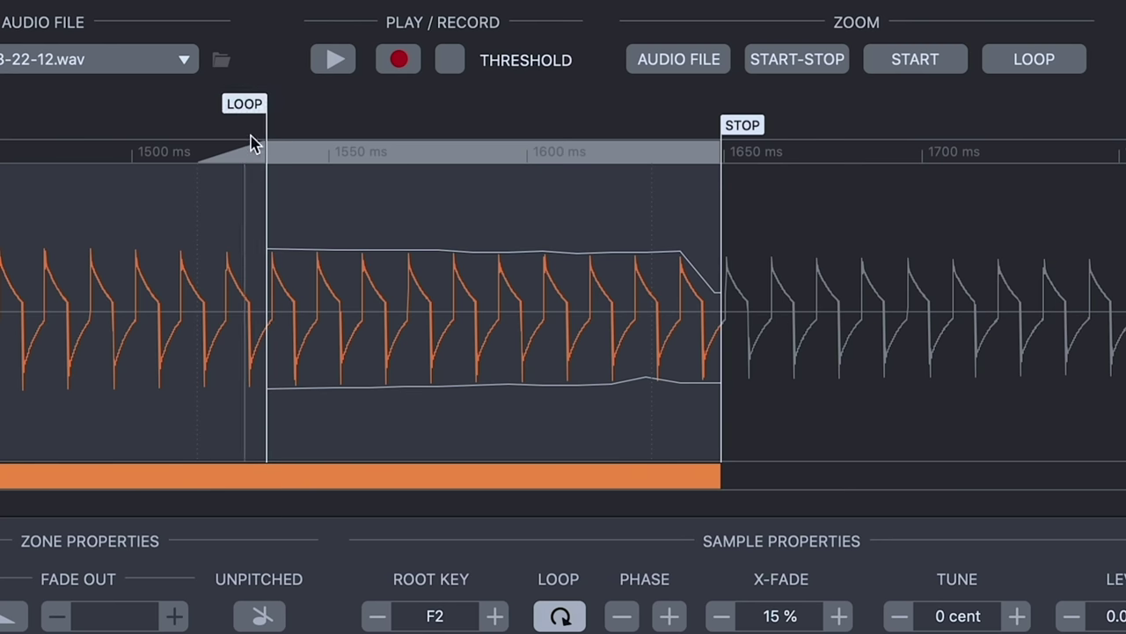
left_click_drag(264, 105, 308, 106)
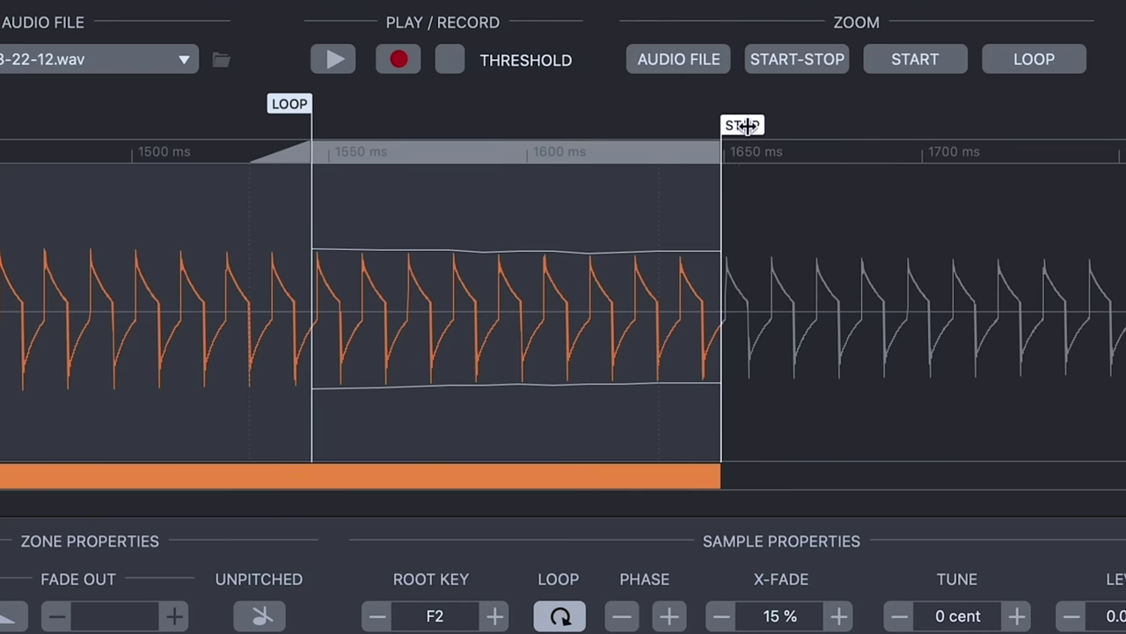
Step: Try different short loops on the F2 sample, ending with the loop point at about 1550 ms and the stop point at about 1650 ms
left_click_drag(598, 211, 615, 214)
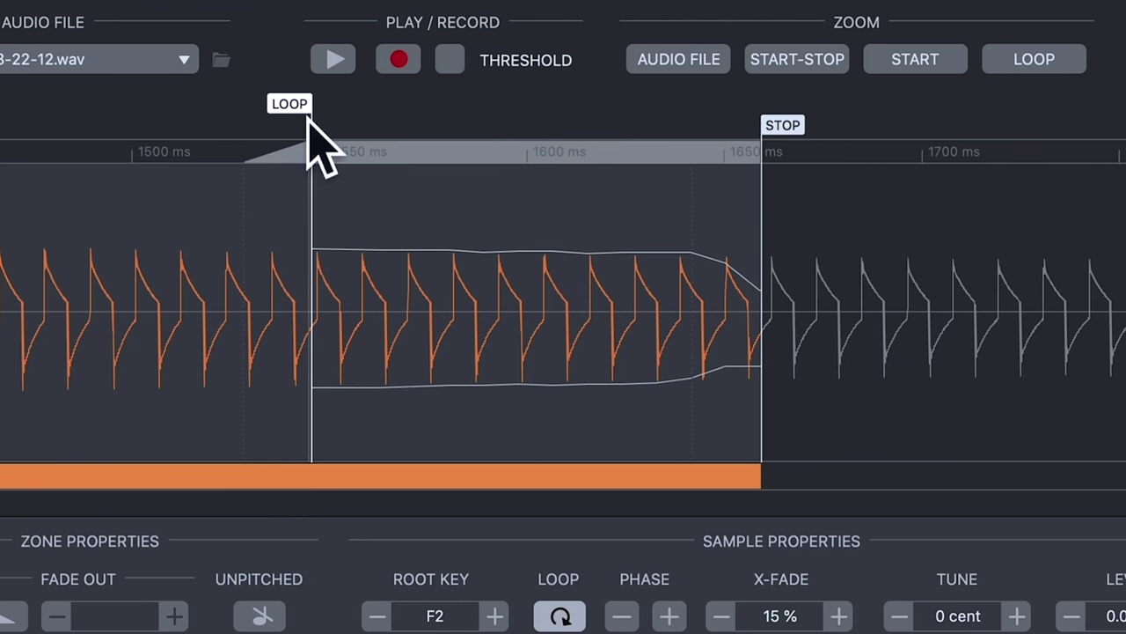
mouse_move(294, 105)
left_mouse_down()
mouse_move(256, 106)
mouse_move(264, 111)
left_mouse_up()
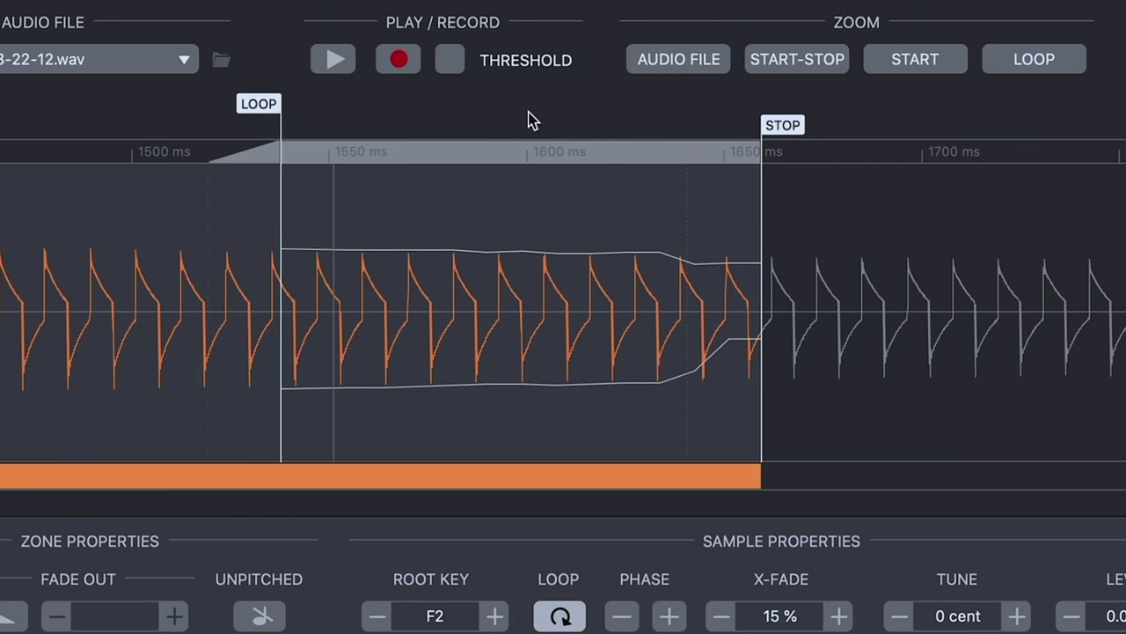
left_click_drag(802, 124, 809, 124)
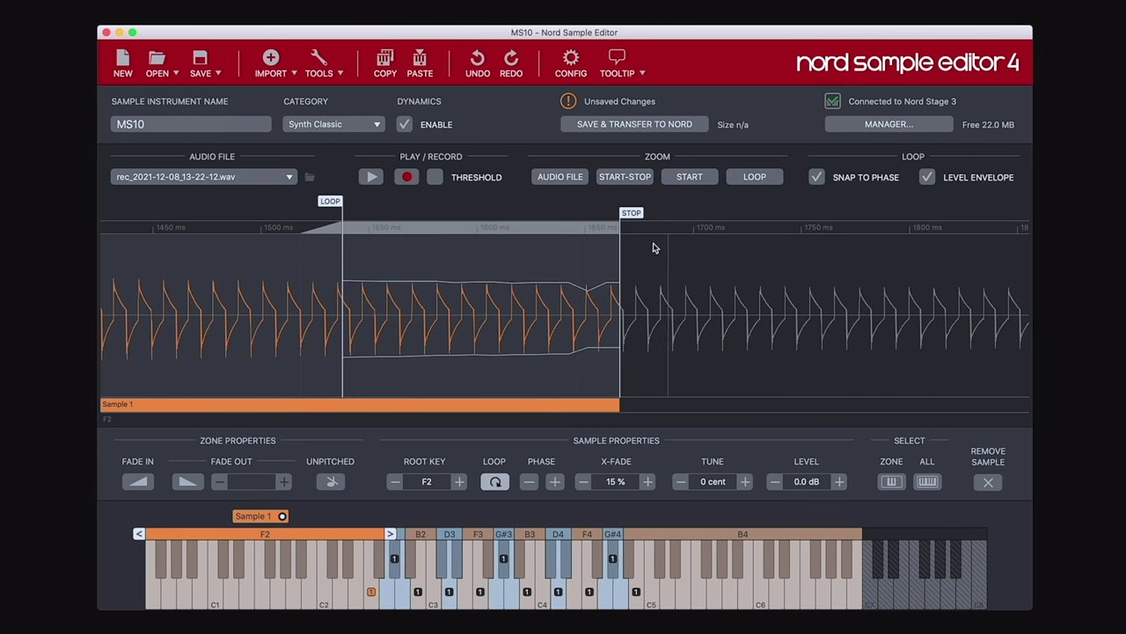
left_click_drag(632, 211, 604, 212)
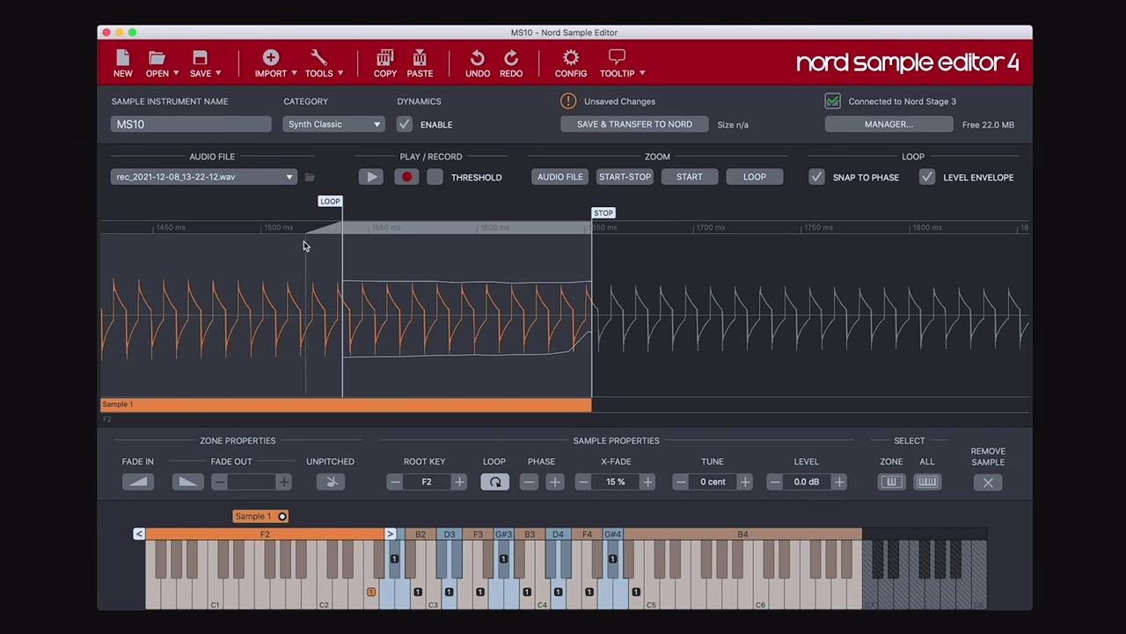
left_click_drag(330, 200, 354, 202)
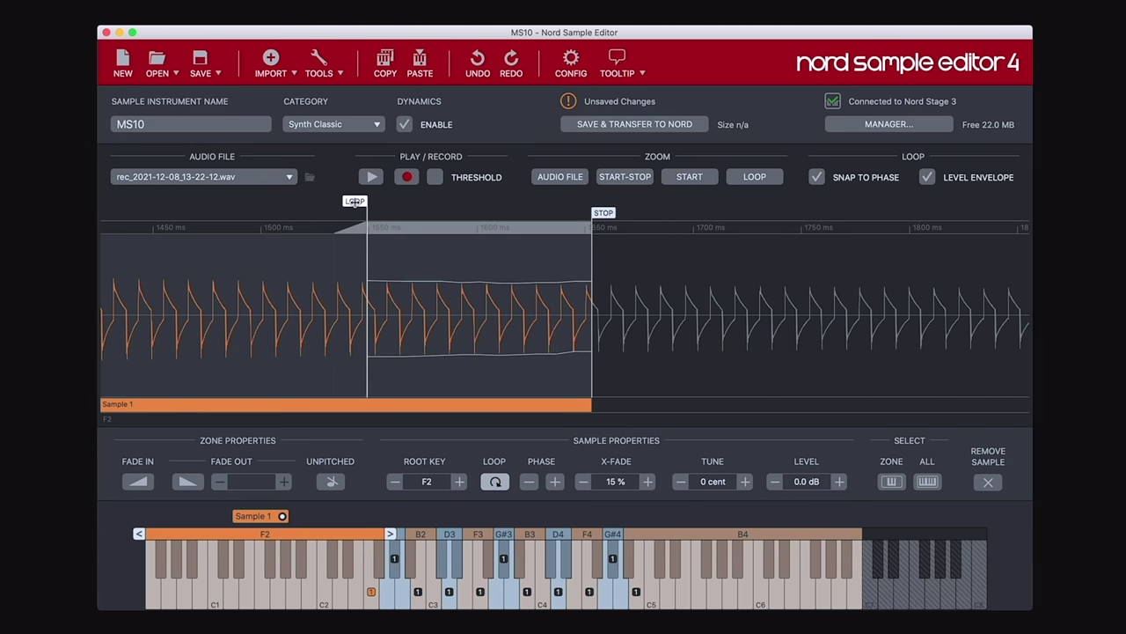
Step: Lengthen the F2 sample's loop, with the stop point at about 6.7 s and the loop point at about 3.6 s
left_click(562, 177)
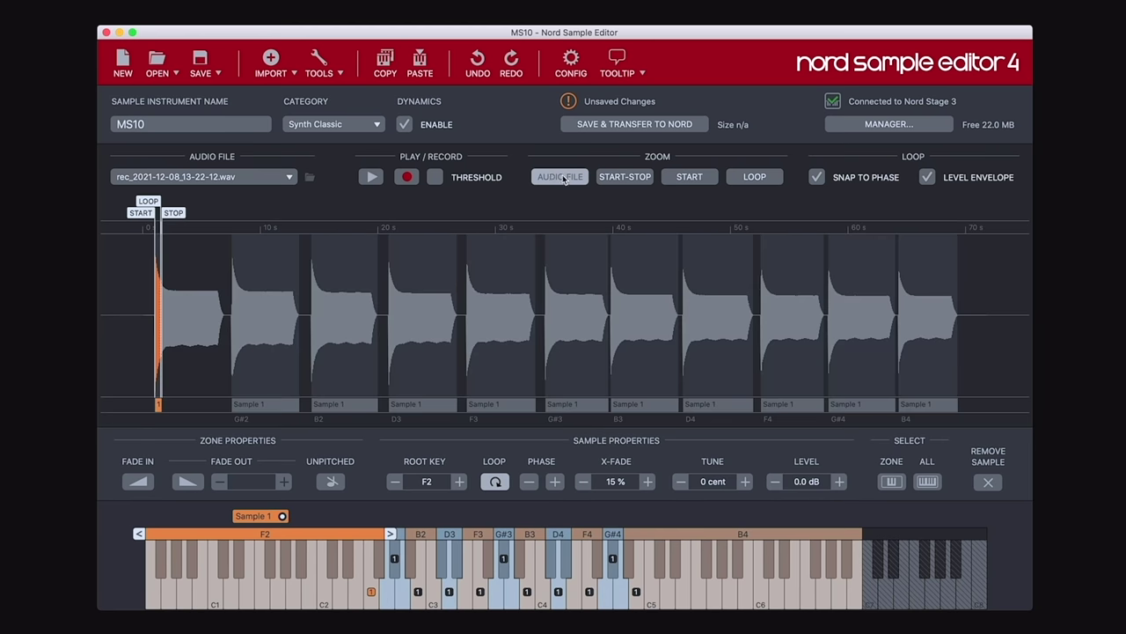
left_click_drag(180, 213, 240, 213)
left_click_drag(148, 201, 177, 202)
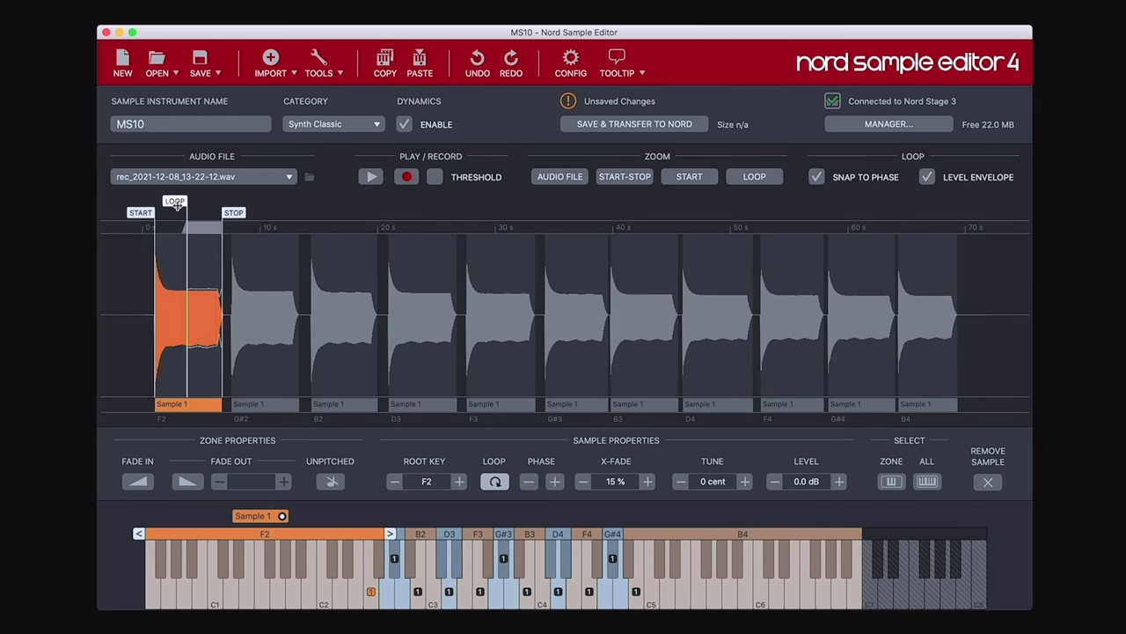
left_click(755, 177)
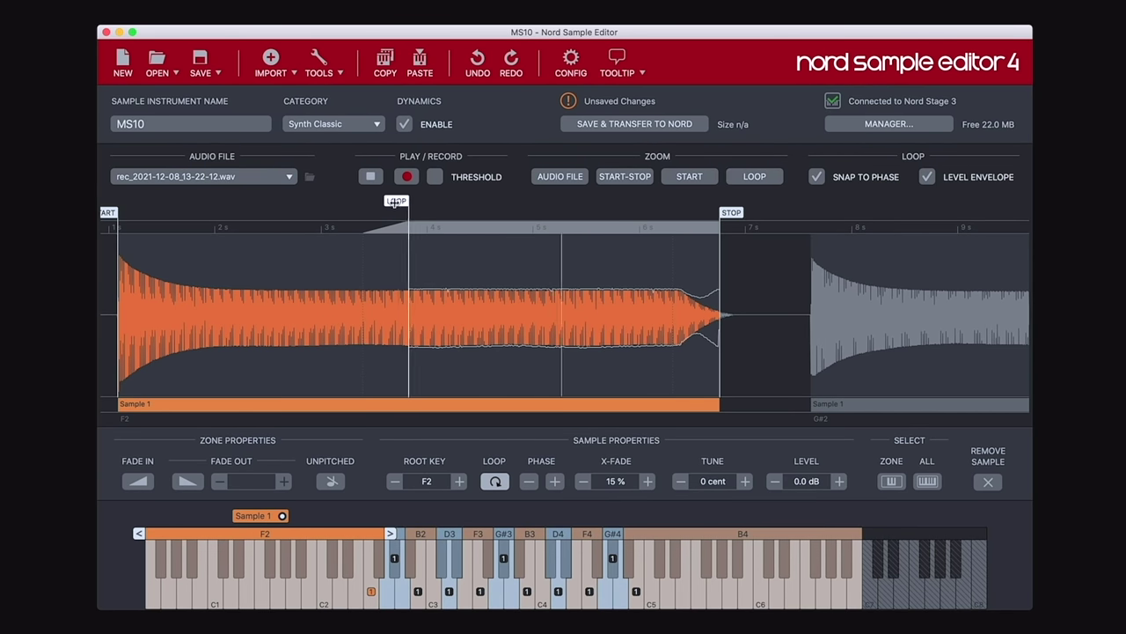
left_click_drag(395, 203, 376, 203)
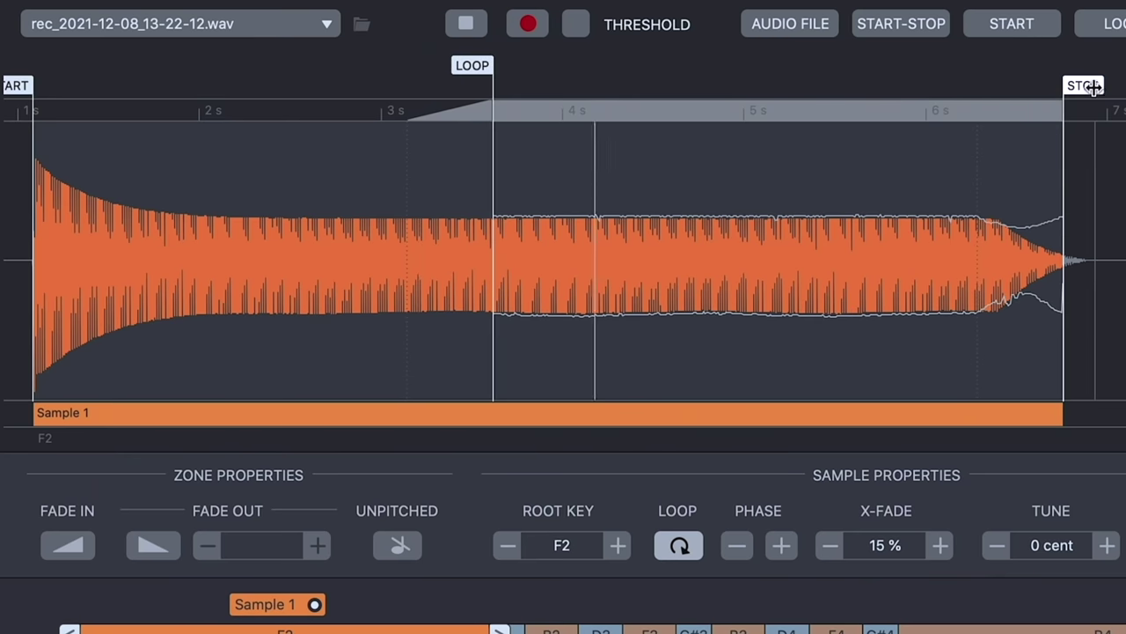
Step: Set the F2 sample's X-Fade to 25 % and compare stop positions around the decay, settling at about 6.2 s
left_click_drag(1093, 86, 993, 95)
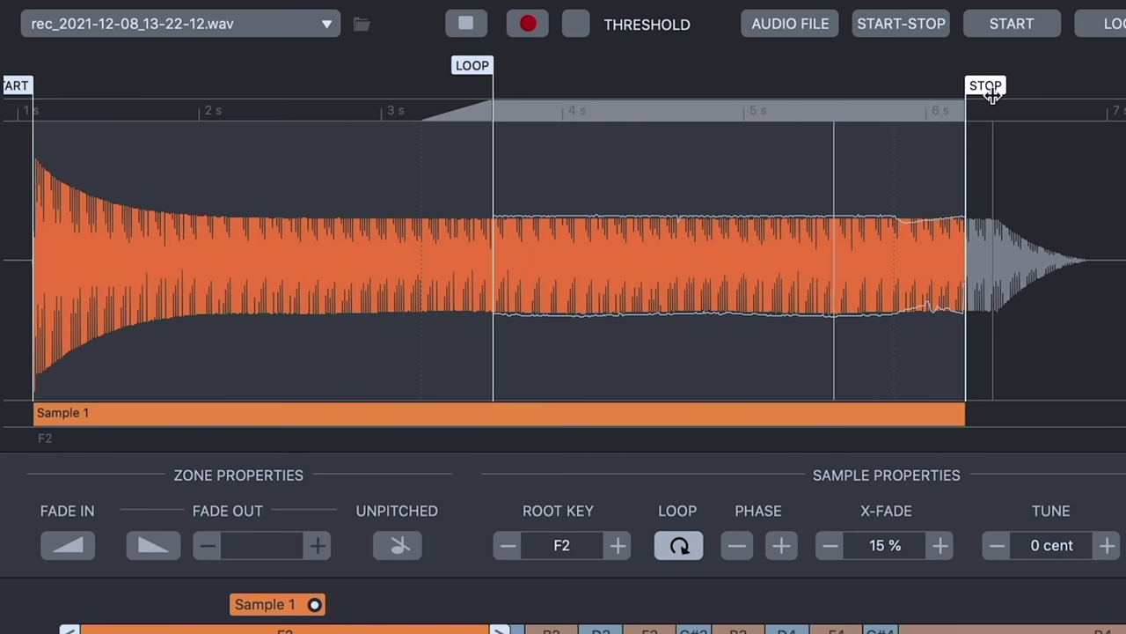
left_click(940, 546)
left_click(940, 546)
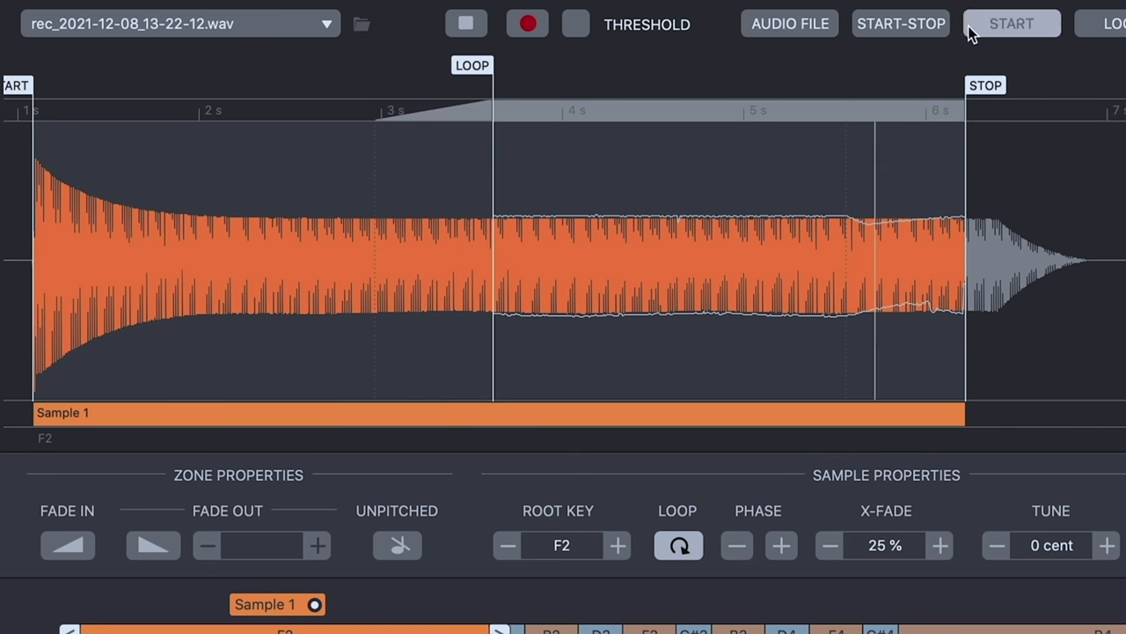
left_click_drag(976, 83, 1087, 85)
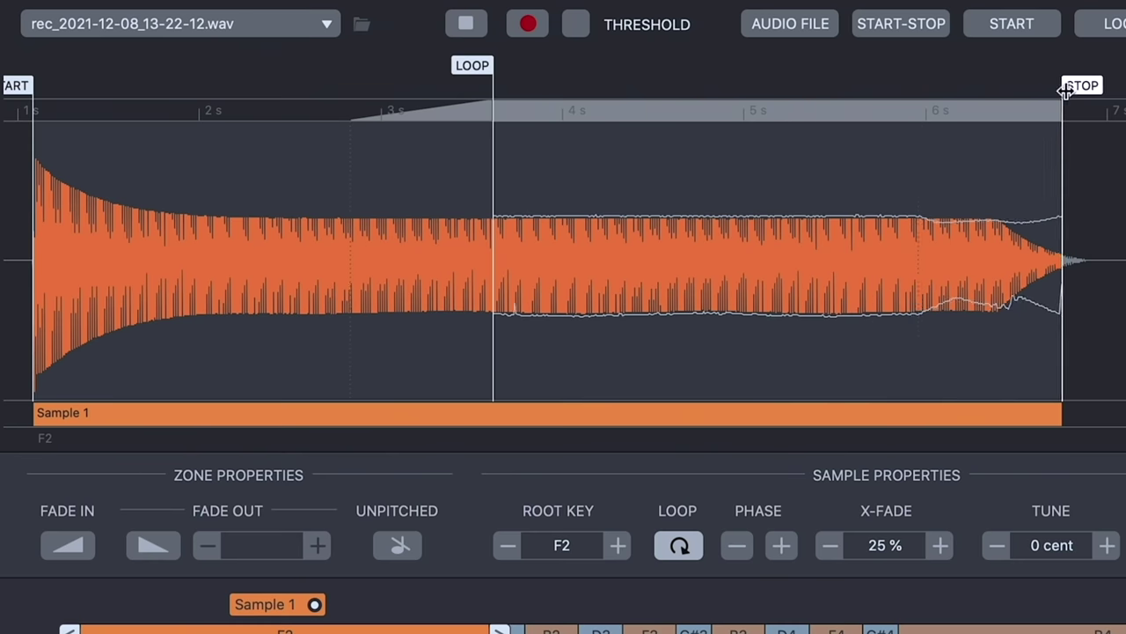
left_click_drag(770, 150, 706, 162)
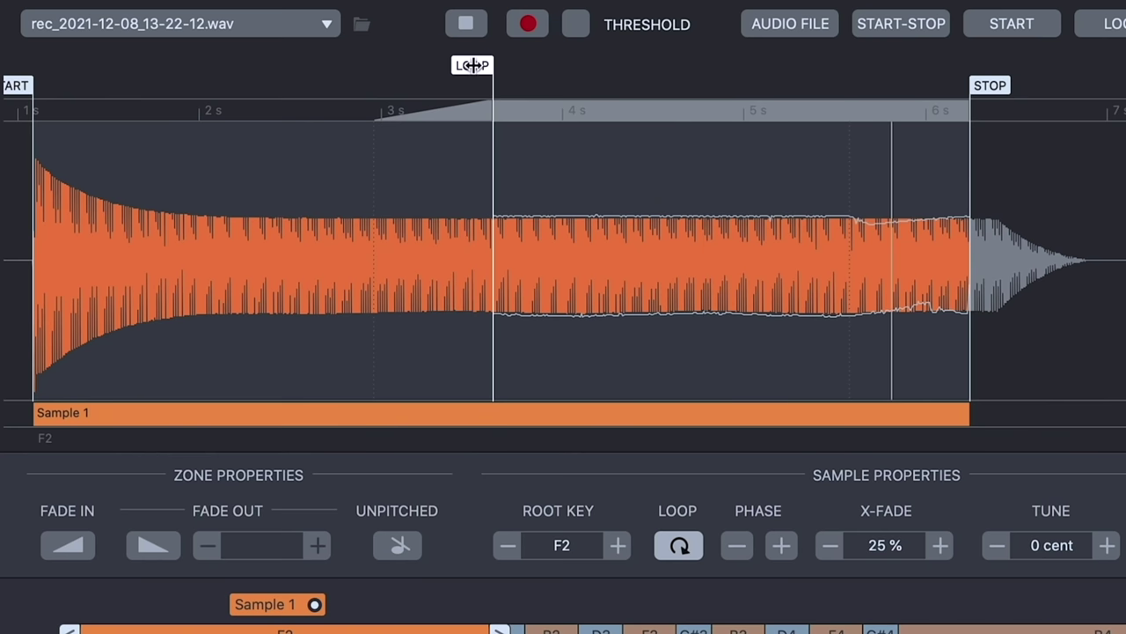
Step: Fine-tune the F2 loop with the loop point at about 3.5 s, the stop point at about 6.3 s and X-Fade at 20 %, and end playback
left_click_drag(472, 66, 459, 67)
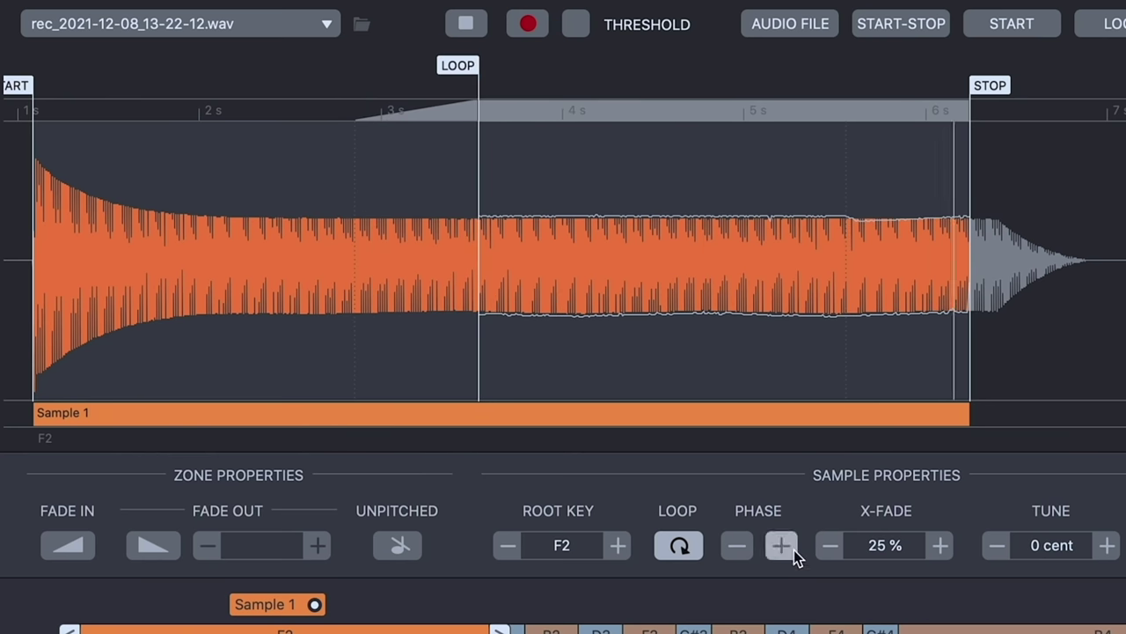
left_click(832, 553)
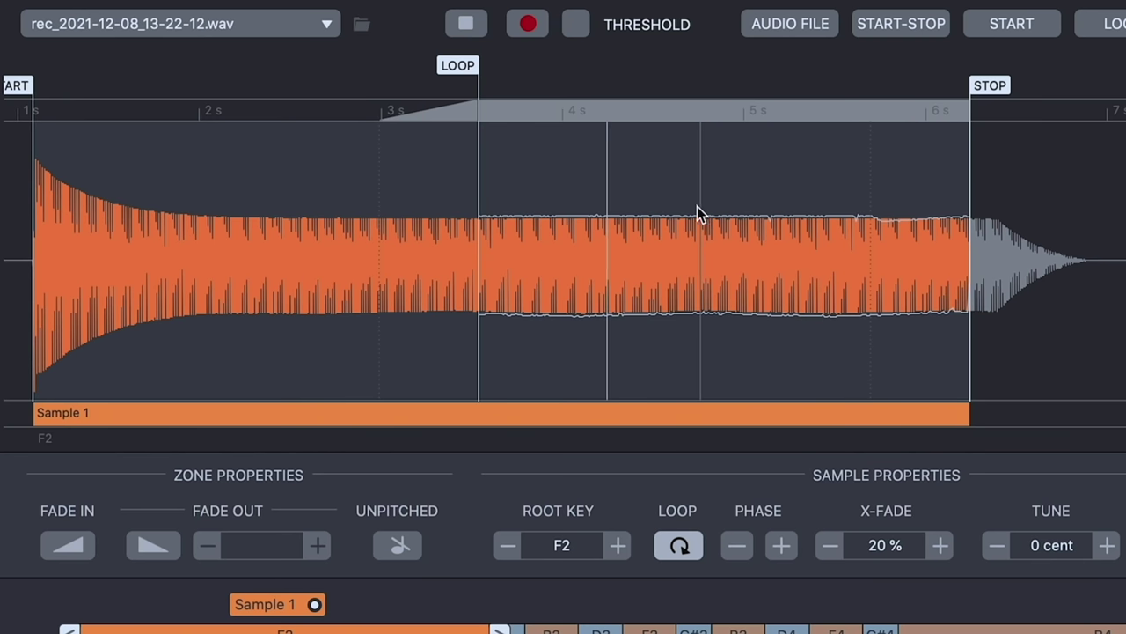
left_click_drag(458, 66, 454, 65)
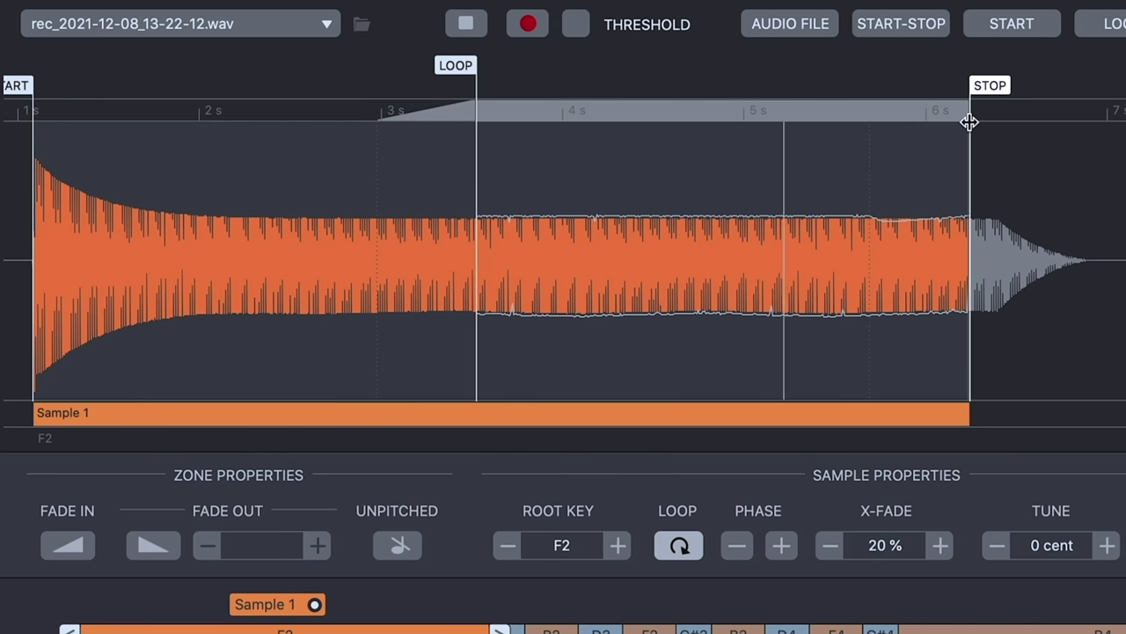
left_click_drag(968, 122, 972, 122)
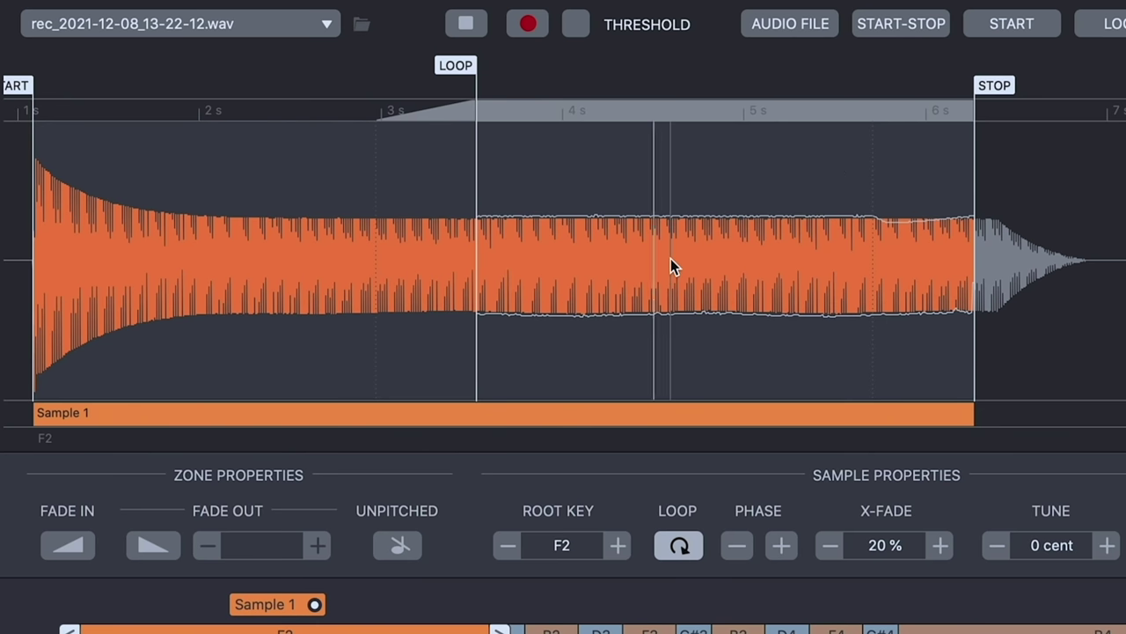
key("space")
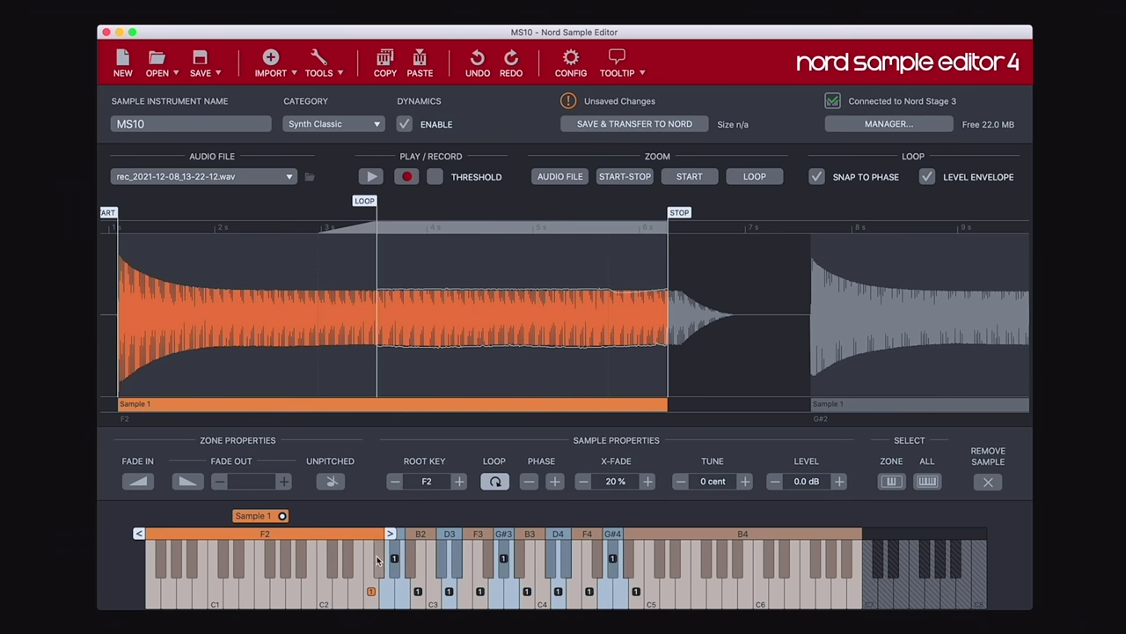
Step: Enable looping on the G#2 sample with the stop point at about 12.7 s and loop point at about 9.9 s, lowering its X-Fade to 0 %
left_click(393, 559)
left_click(496, 483)
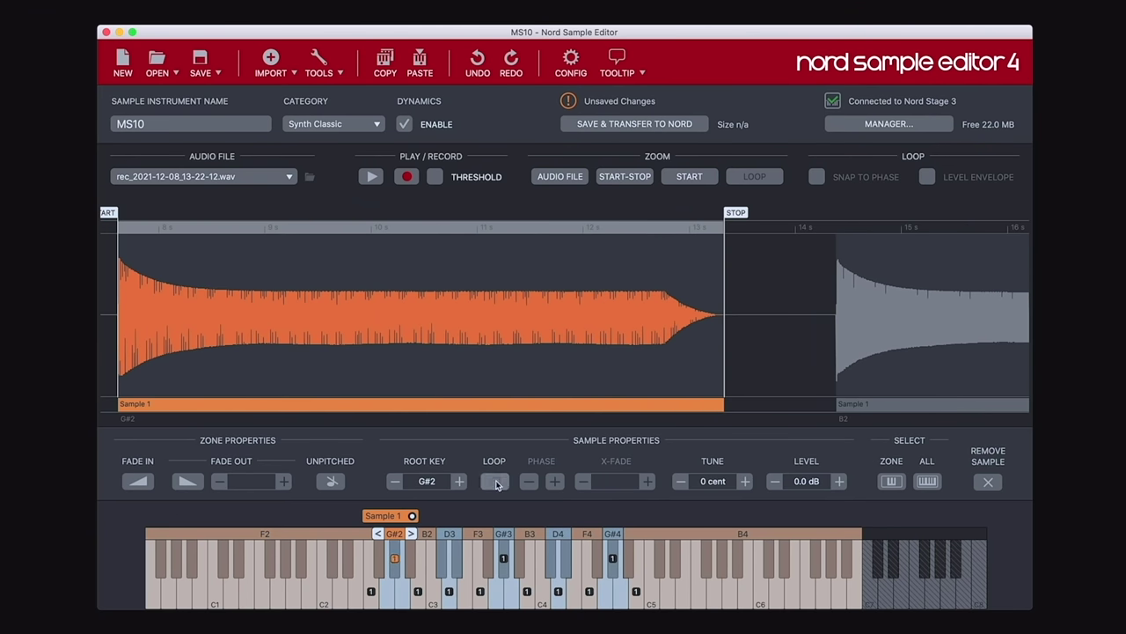
key("space")
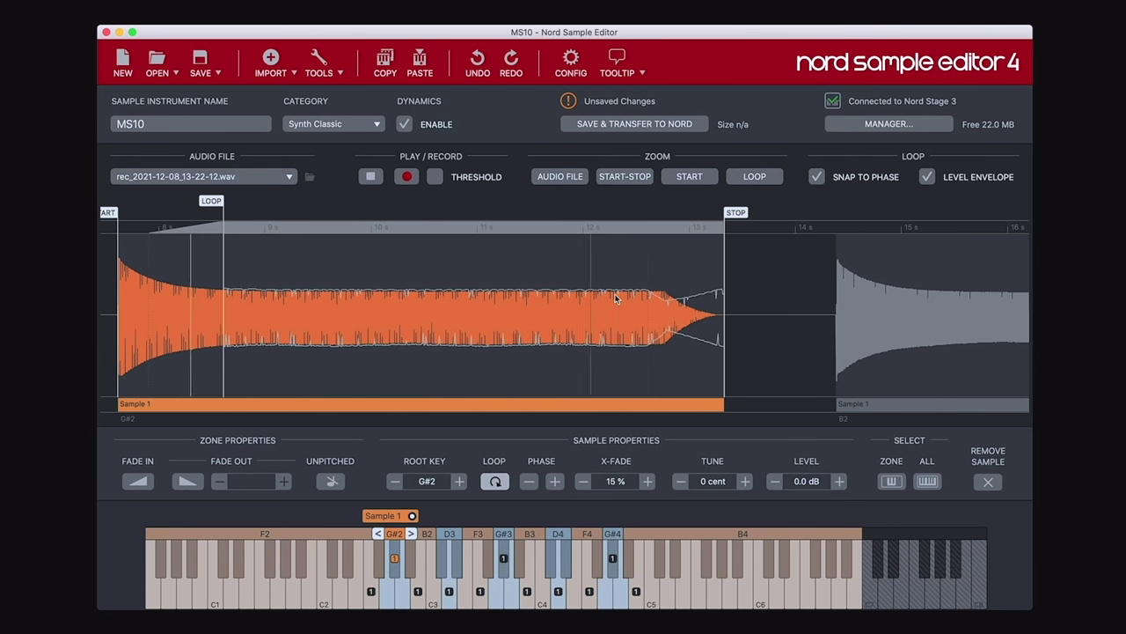
left_click_drag(725, 220, 657, 220)
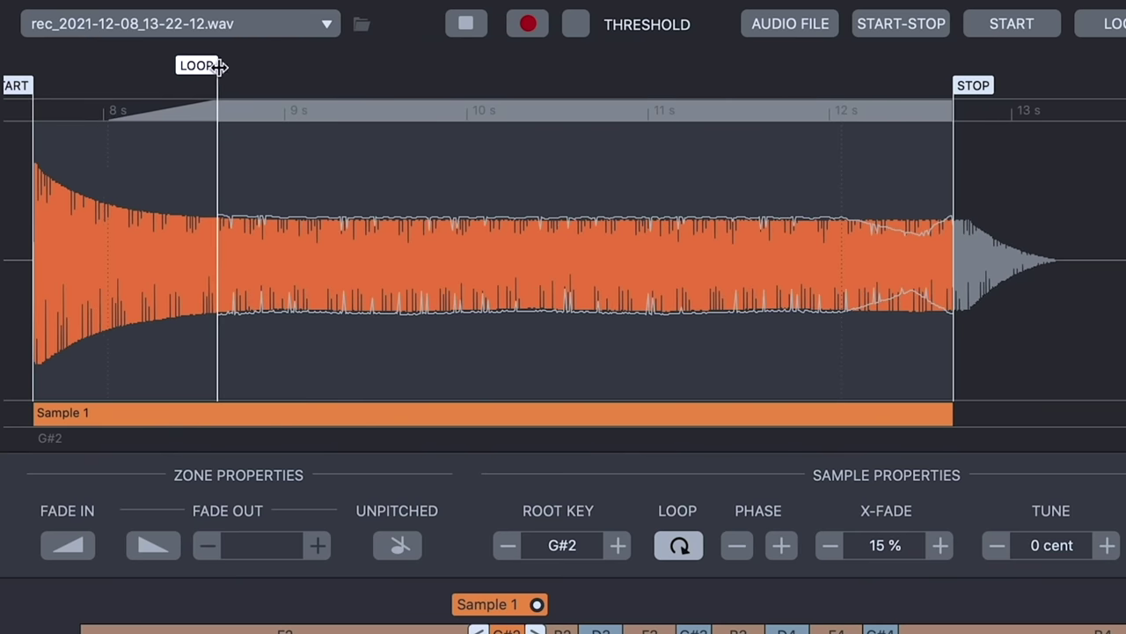
mouse_move(219, 66)
left_mouse_down()
mouse_move(417, 78)
mouse_move(457, 66)
left_mouse_up()
left_click(832, 547)
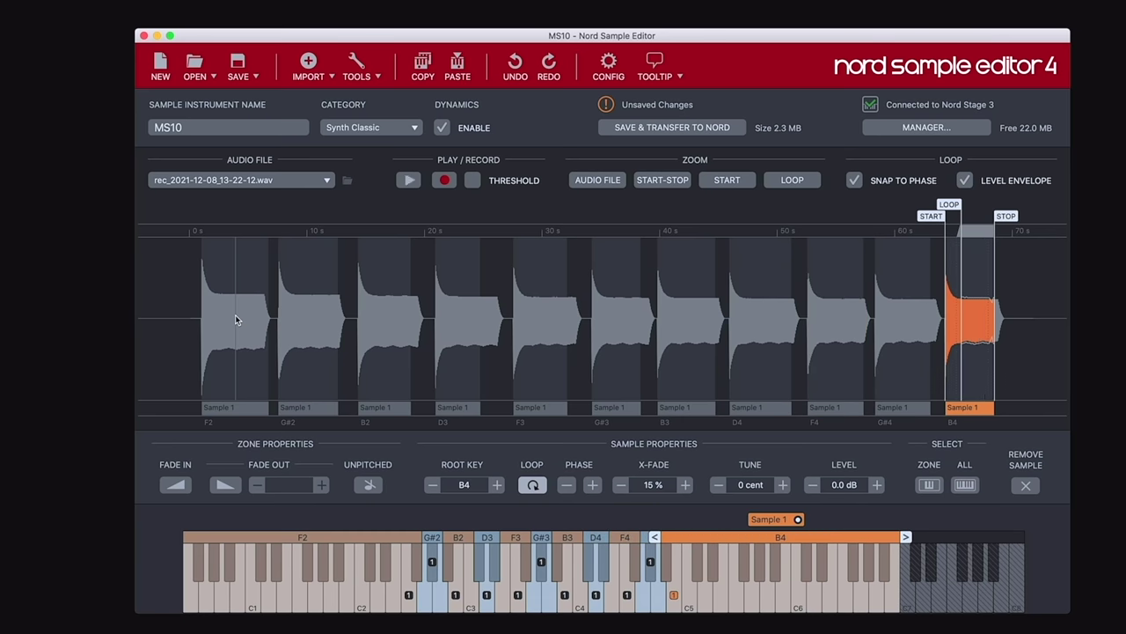
Step: Select all samples in the instrument and adjust their volumes together with the Level tool
left_click(967, 485)
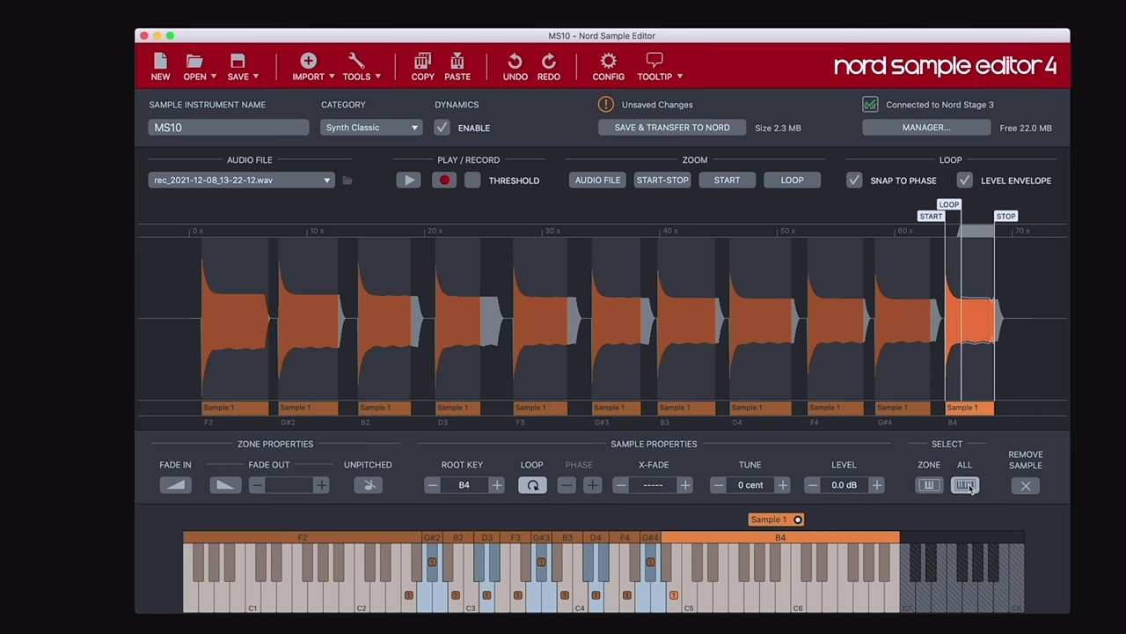
left_click(379, 78)
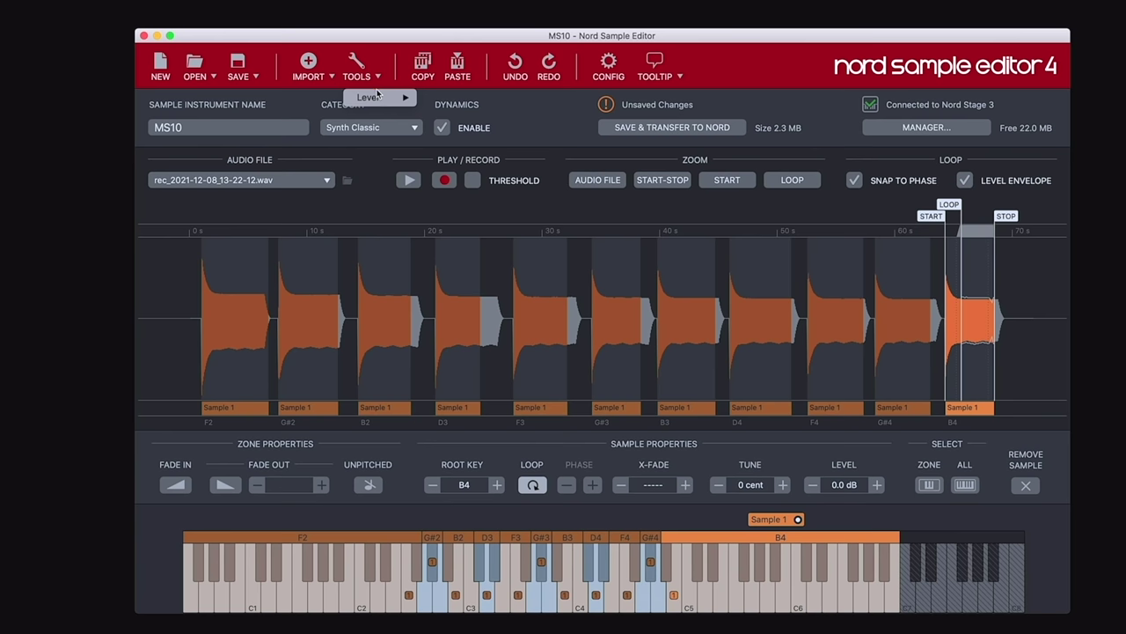
mouse_move(378, 98)
left_click(445, 98)
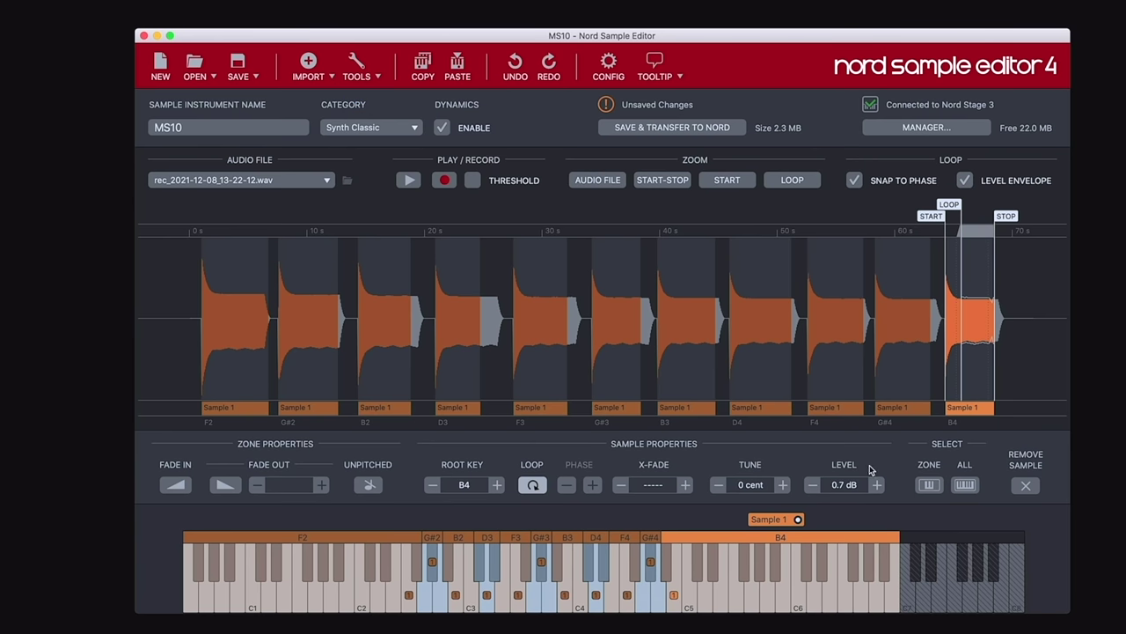
Step: Step through the samples from B4 back to F2 and examine the level of each
key("Left")
key("Left")
key("Left")
key("Left")
key("Left")
key("Left")
key("Left")
key("Left")
key("Left")
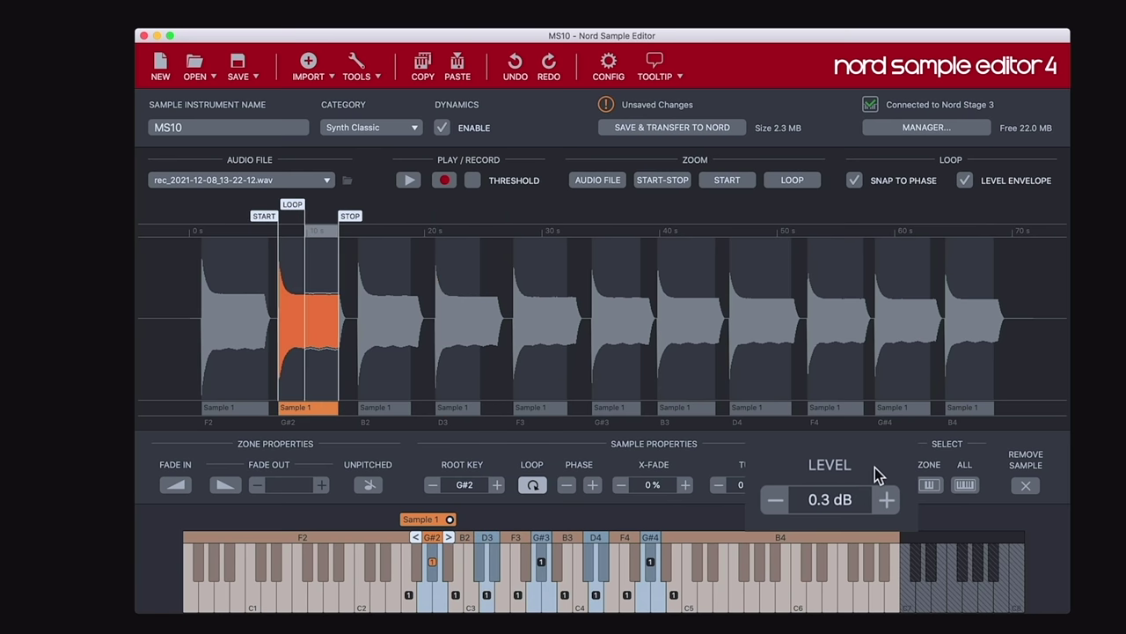
key("Left")
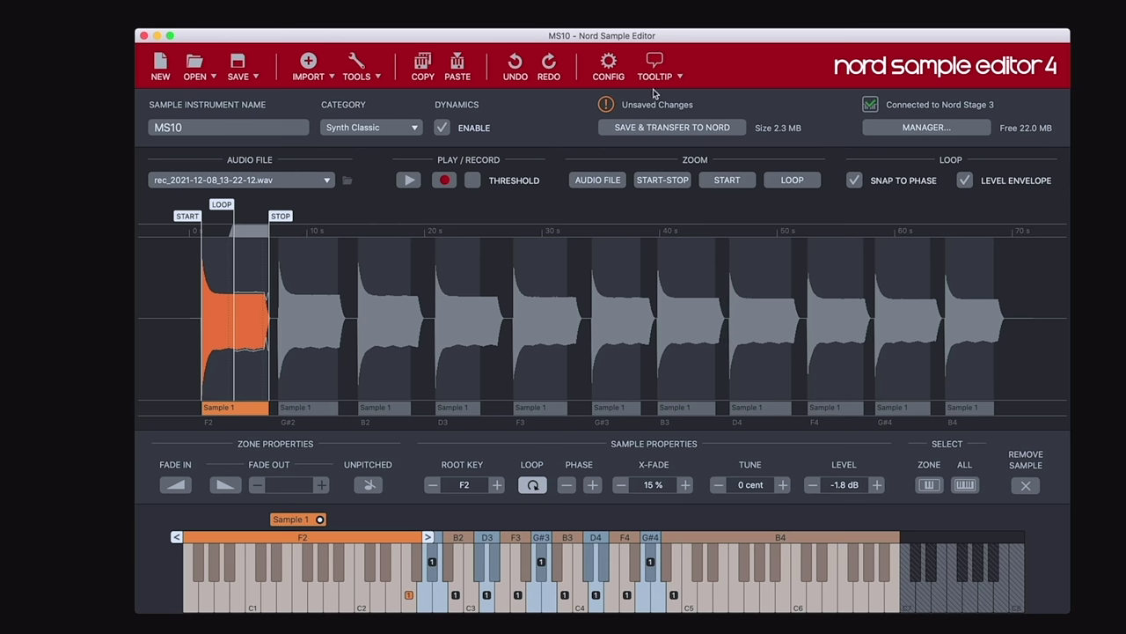
Step: Save the MS10 instrument and transfer it to the connected Nord Stage 3
left_click(663, 132)
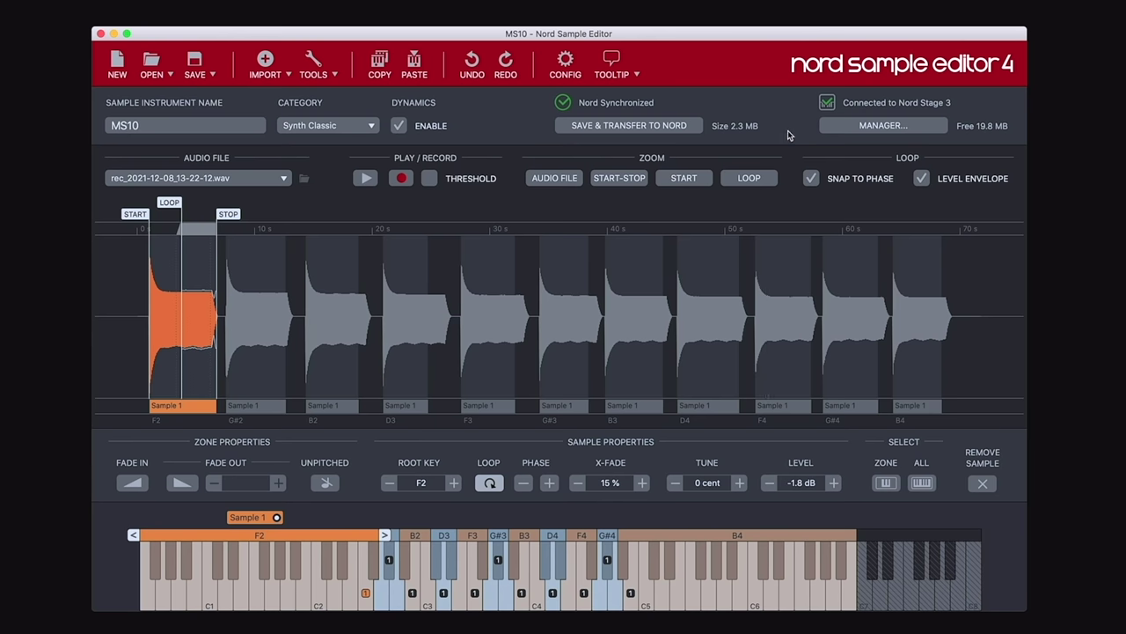
Step: Browse the samples stored on the Nord in the manager and select MS10 at location 99
left_click(869, 135)
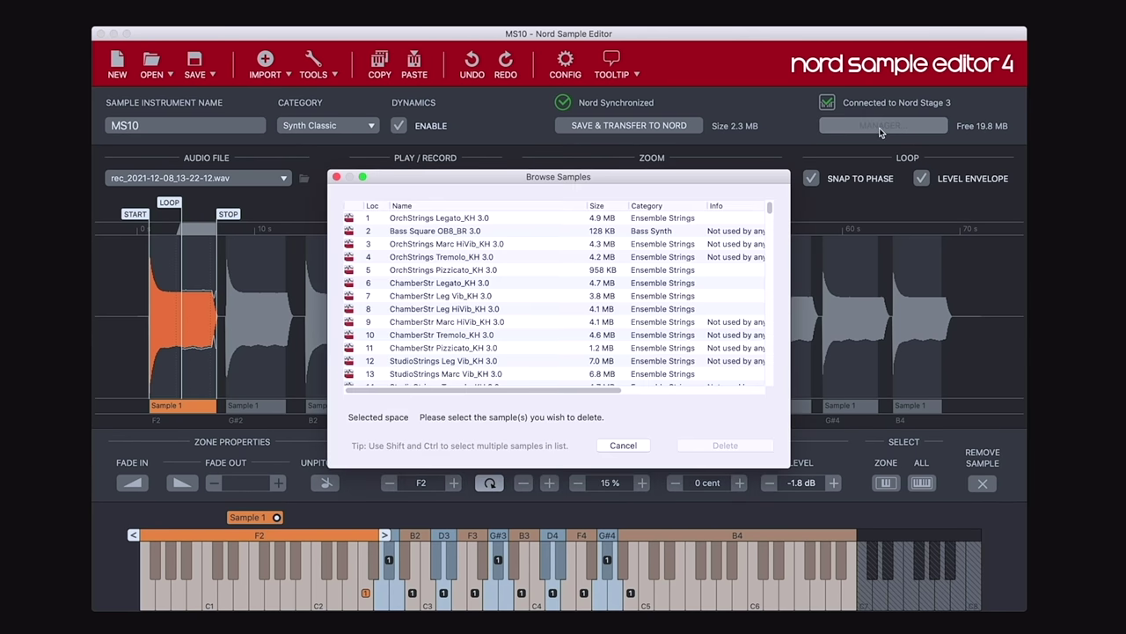
scroll(546, 299, "down", 10)
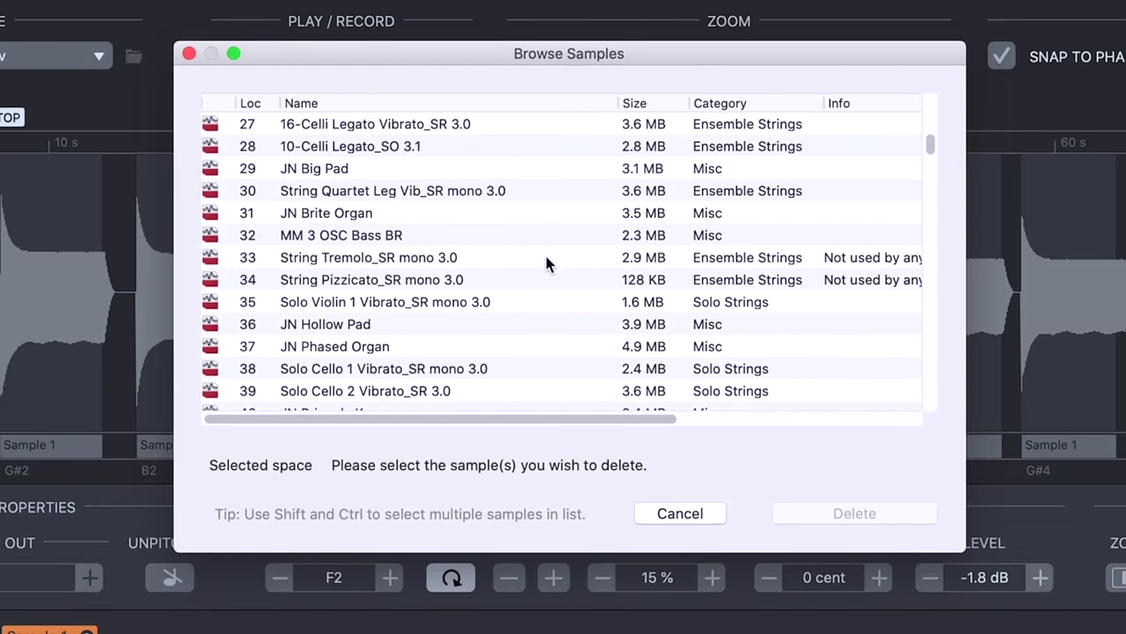
scroll(547, 264, "down", 9)
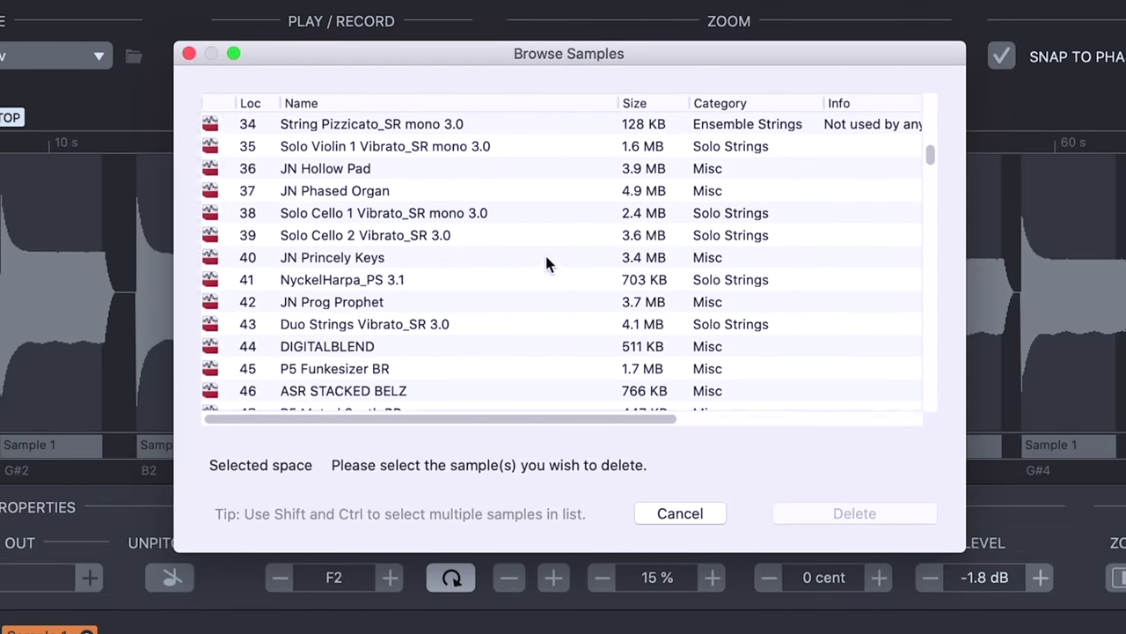
scroll(546, 264, "down", 10)
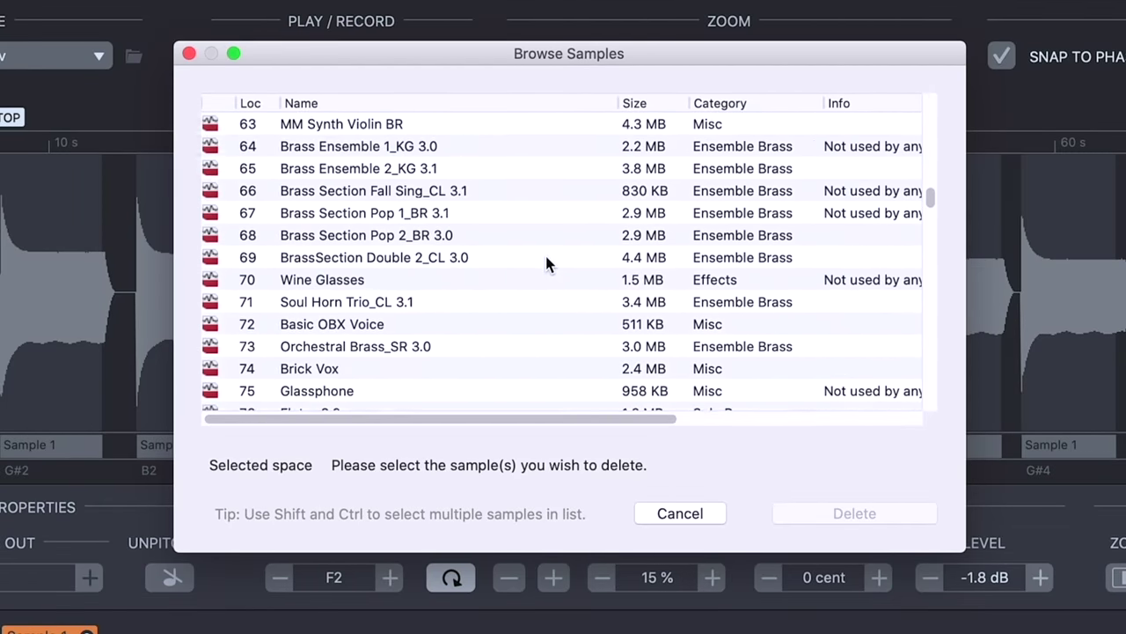
scroll(546, 260, "down", 3)
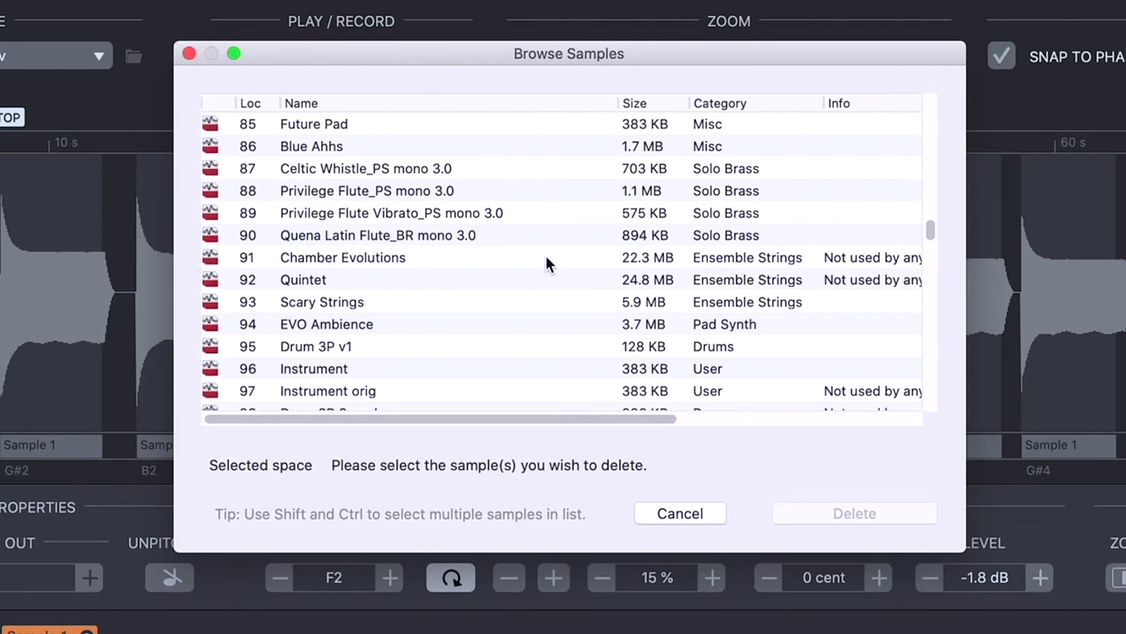
scroll(484, 290, "down", 1)
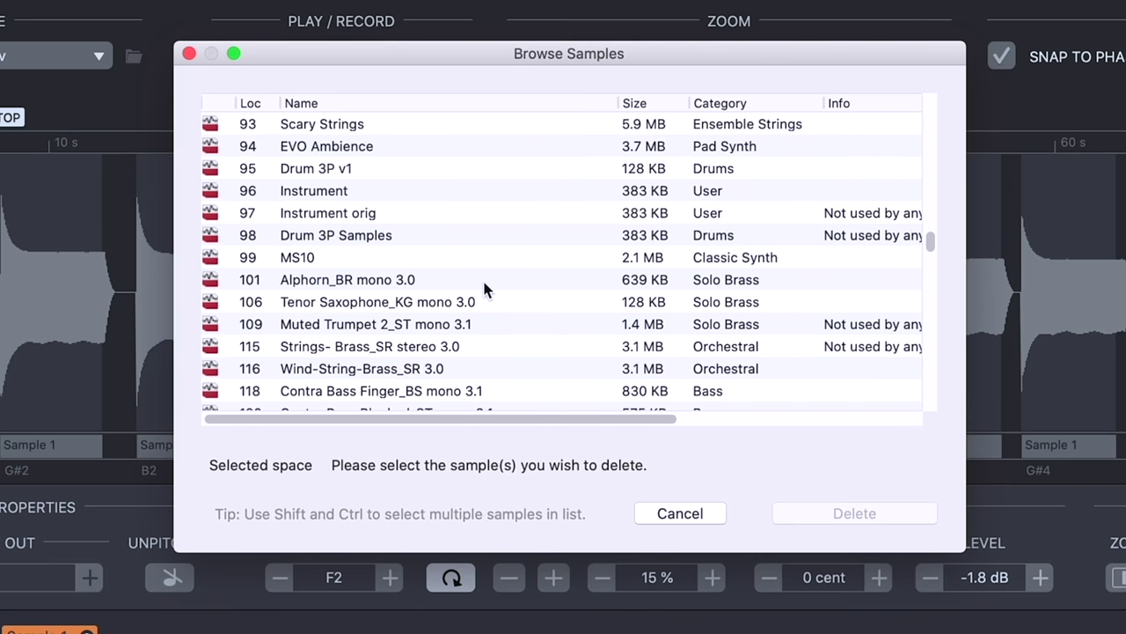
left_click(426, 259)
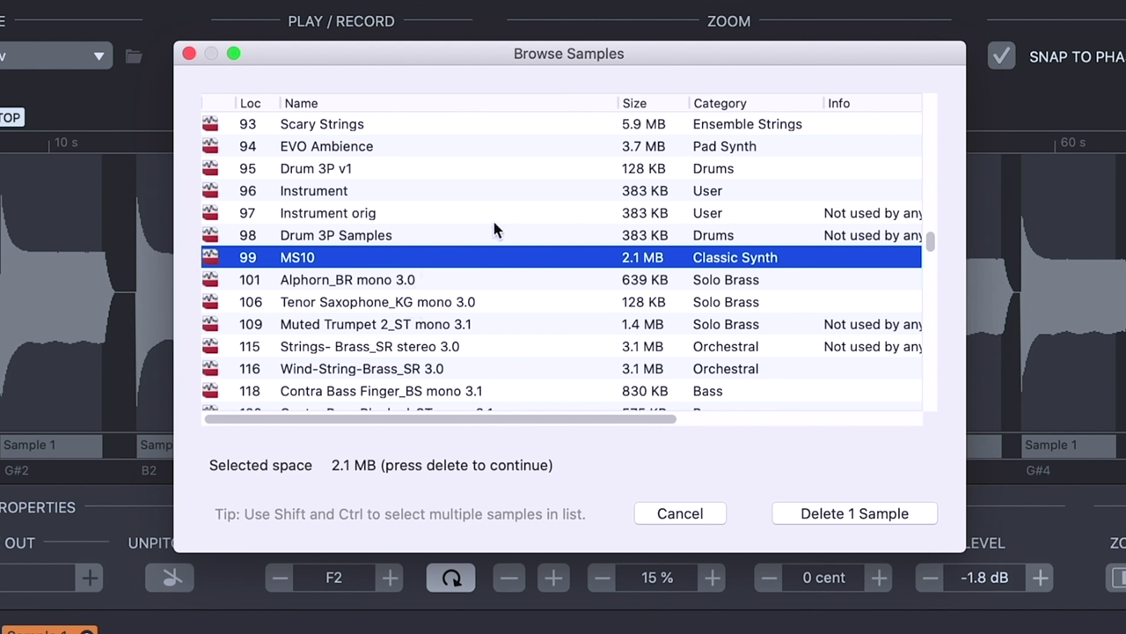
Step: Check the storage sizes of the Chamber Evolutions and Quintet samples on the Nord, and reselect MS10 at location 99
scroll(493, 225, "up", 5)
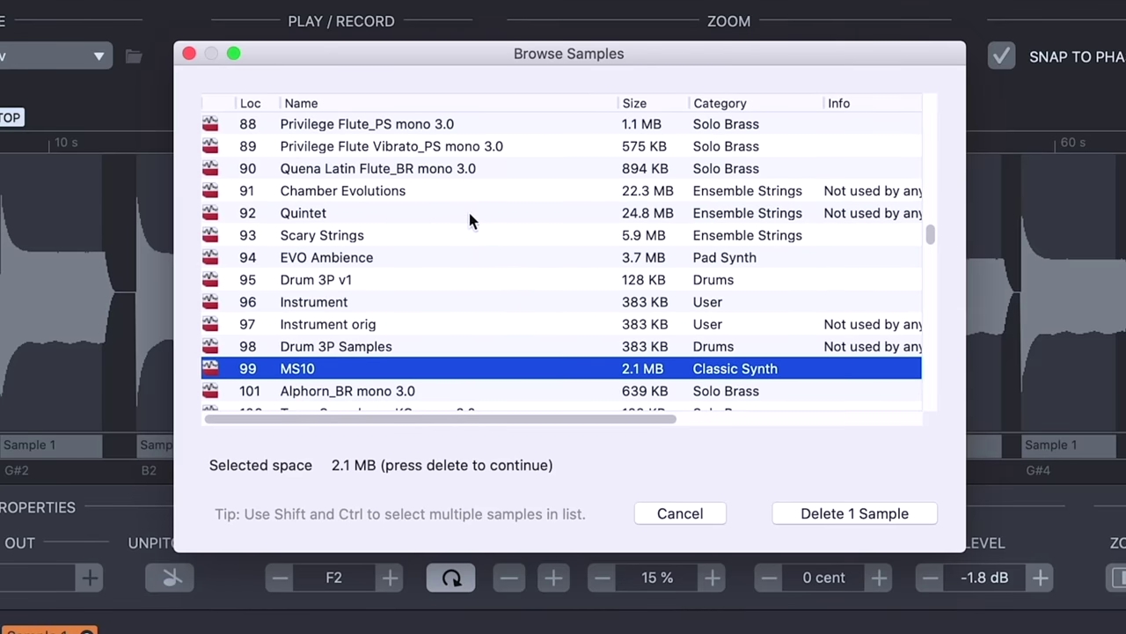
left_click(468, 213)
left_click(464, 195)
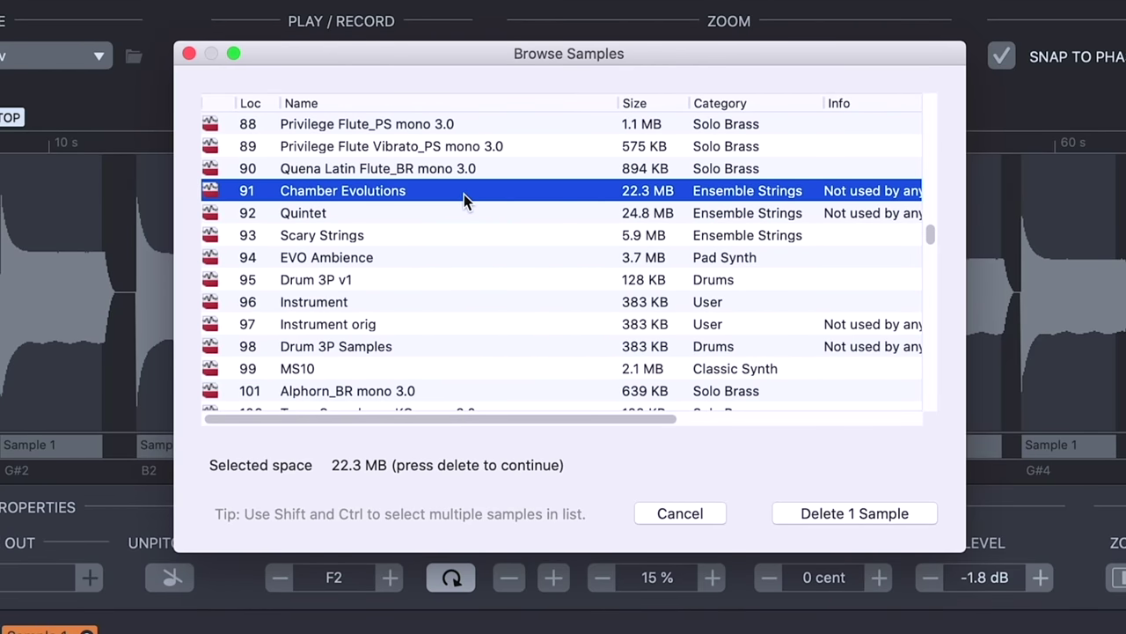
left_click(413, 213)
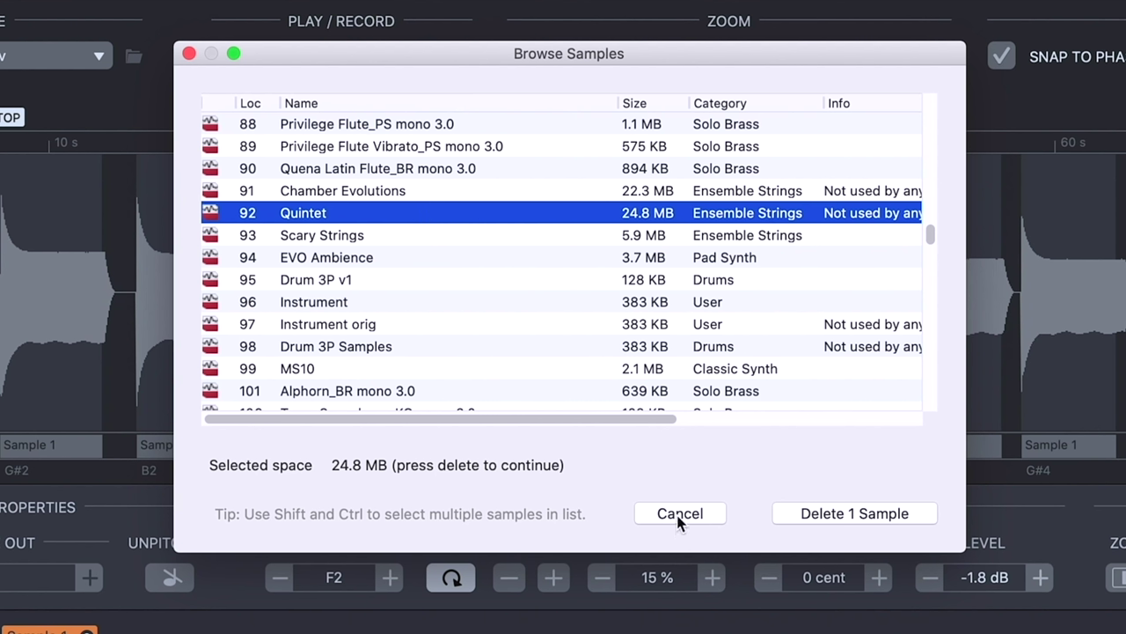
scroll(565, 328, "down", 4)
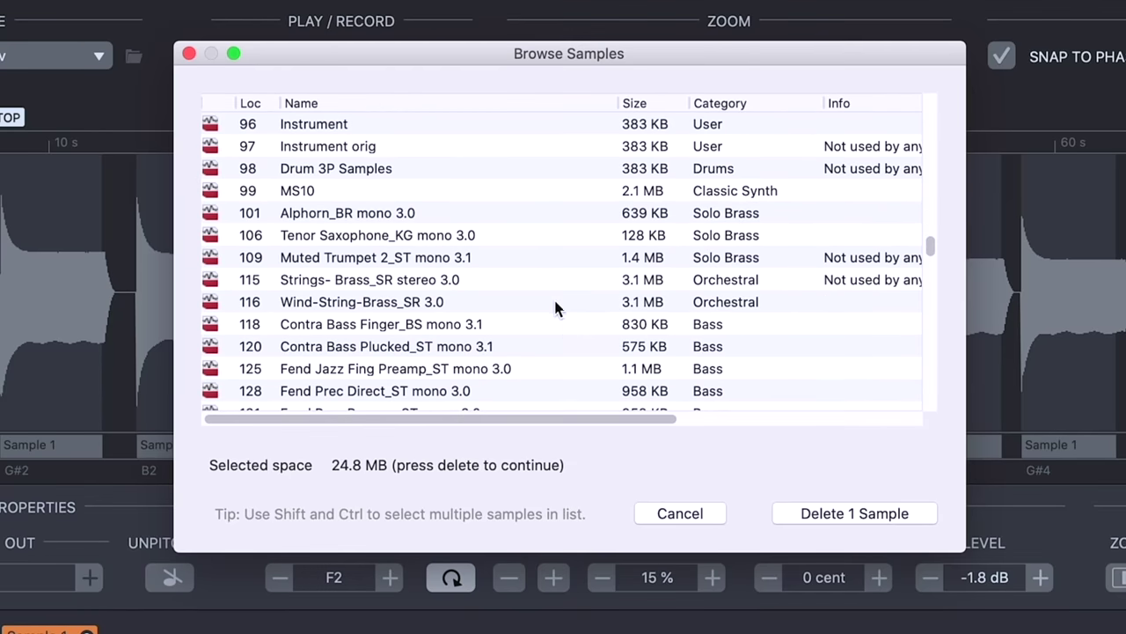
left_click(475, 197)
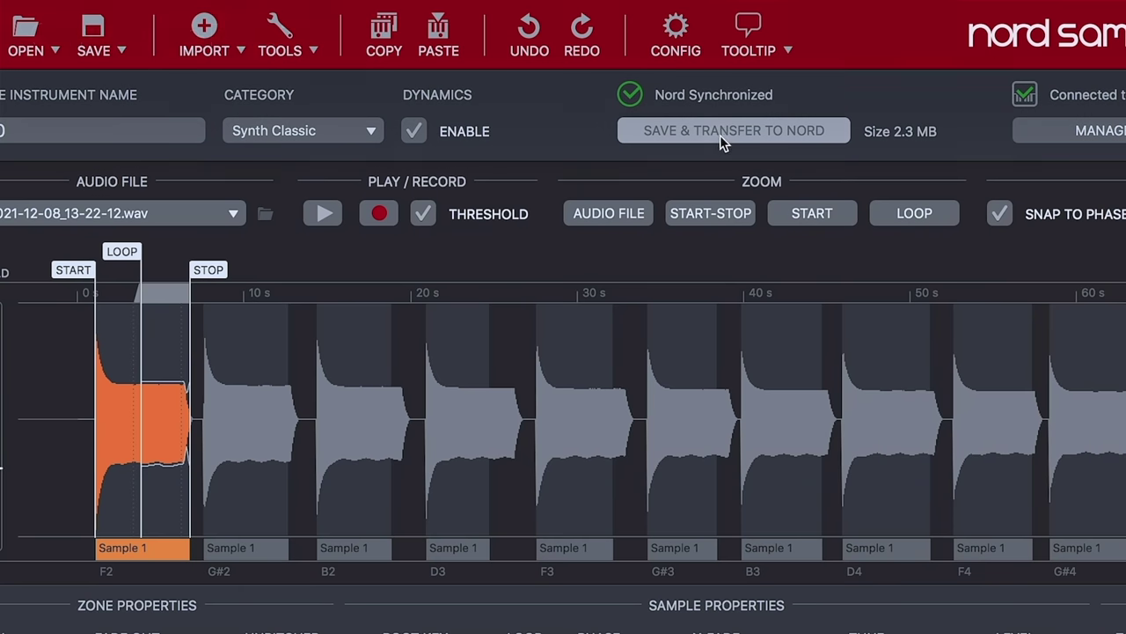
Step: Open the additional save options to reach the Consolidate Project command
left_click(126, 55)
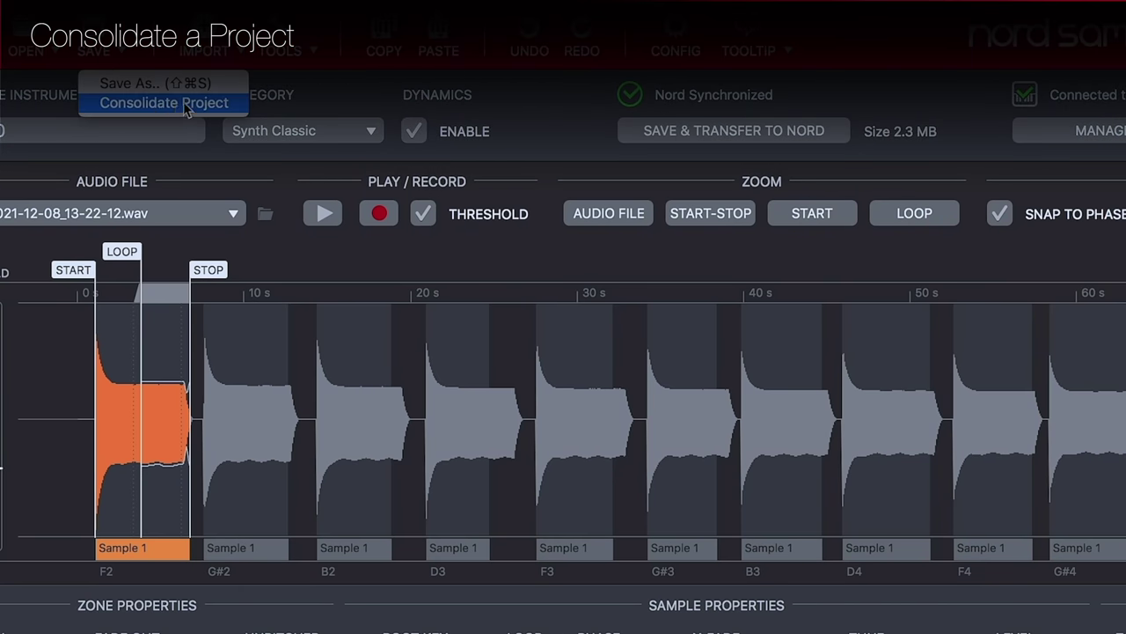